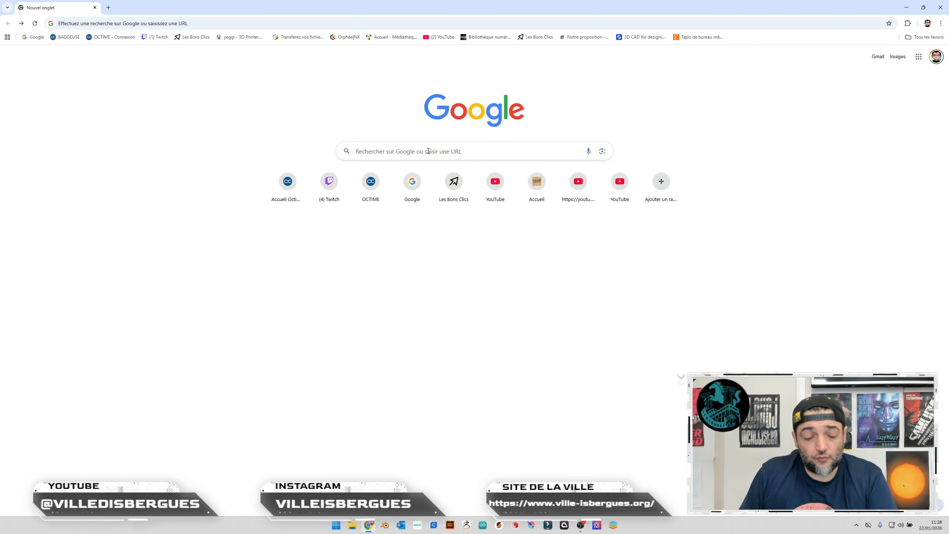
- Search Google for "onlyoffice" and open the sponsored ONLYOFFICE website result to view its download option
left_click(428, 150)
type("on")
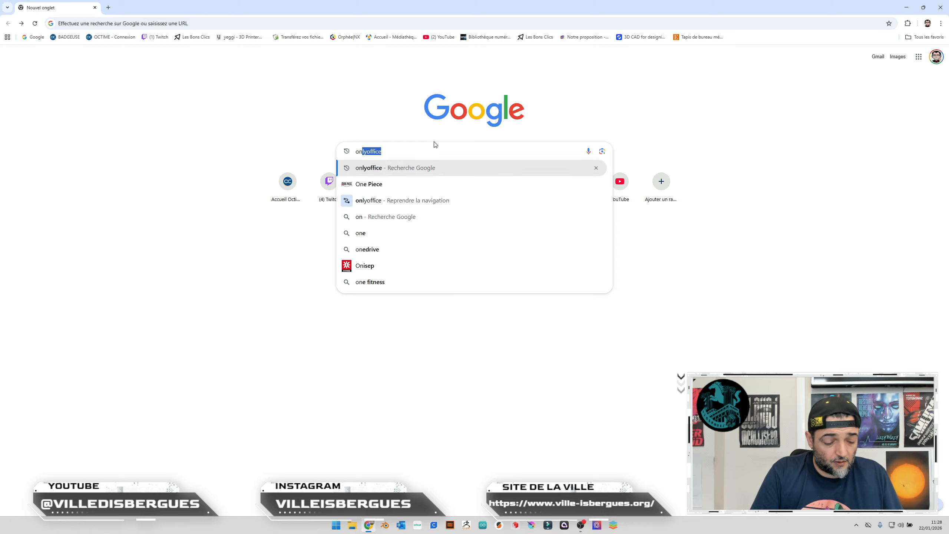
type("lyoffice")
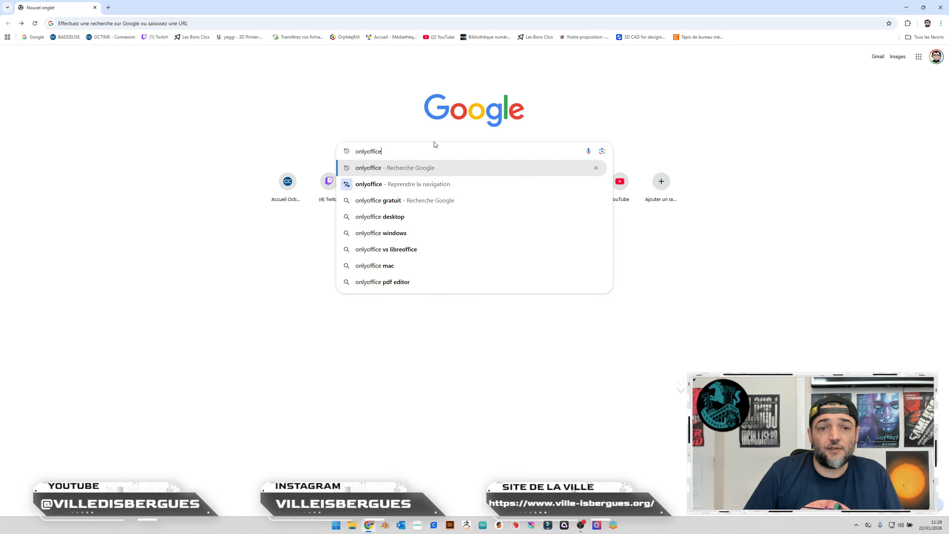
key("Return")
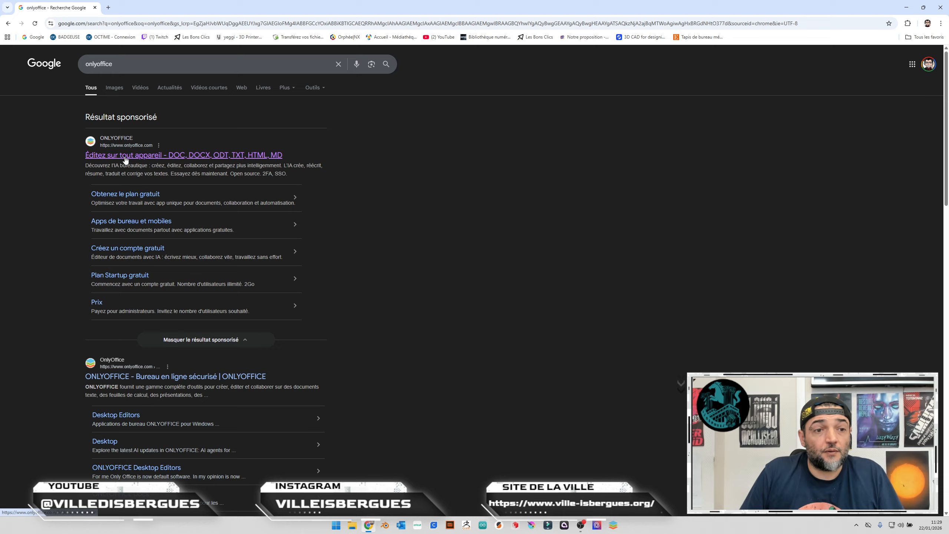
left_click(175, 157)
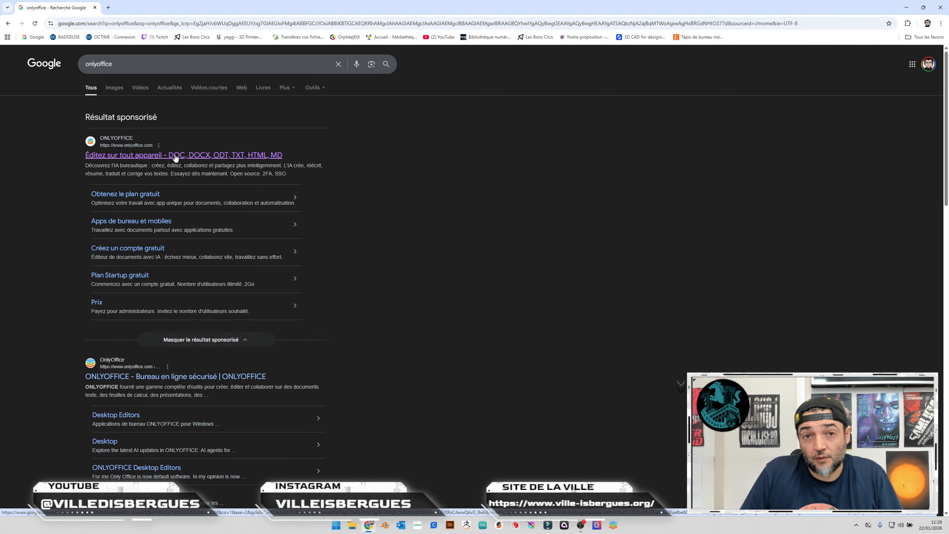
left_click(175, 157)
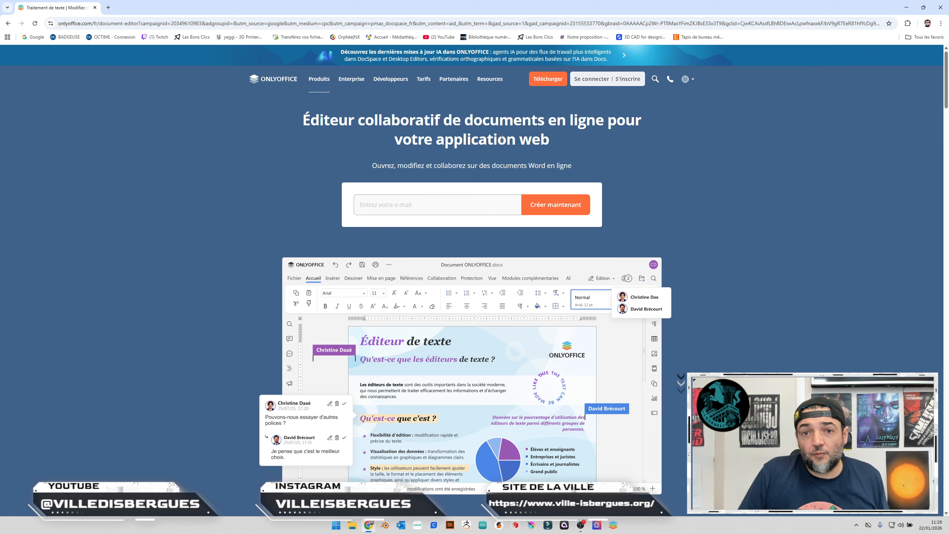
mouse_move(556, 83)
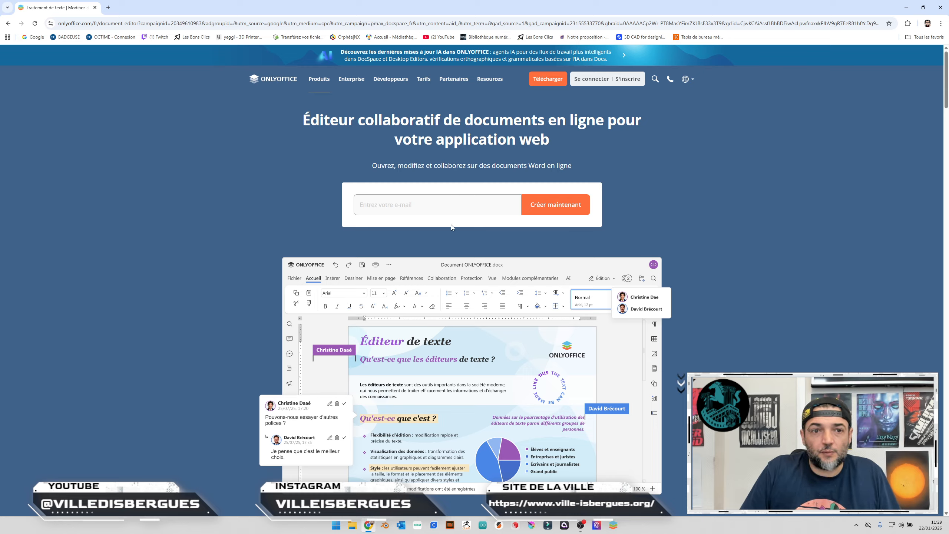
- Minimize the browser, switch to the ONLYOFFICE desktop application and create a new blank spreadsheet (Classeur)
left_click(907, 7)
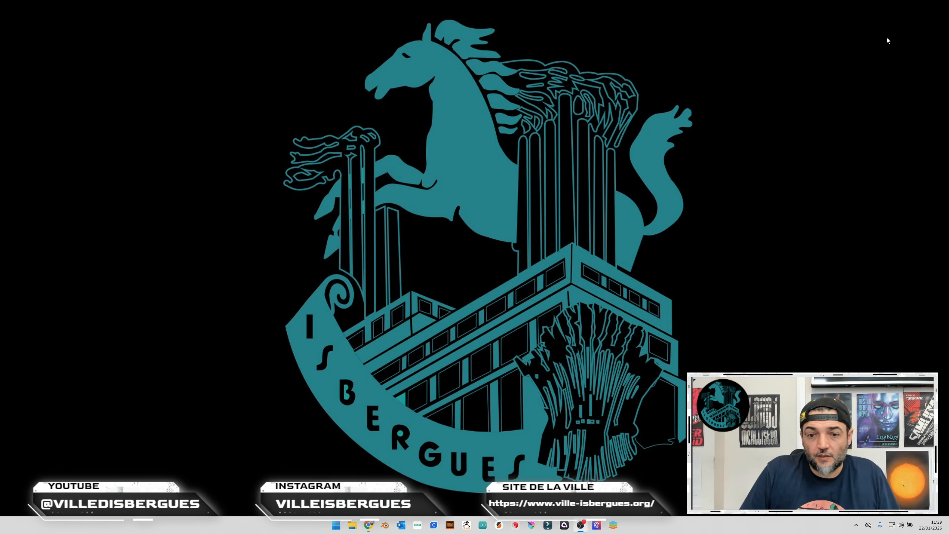
left_click(613, 526)
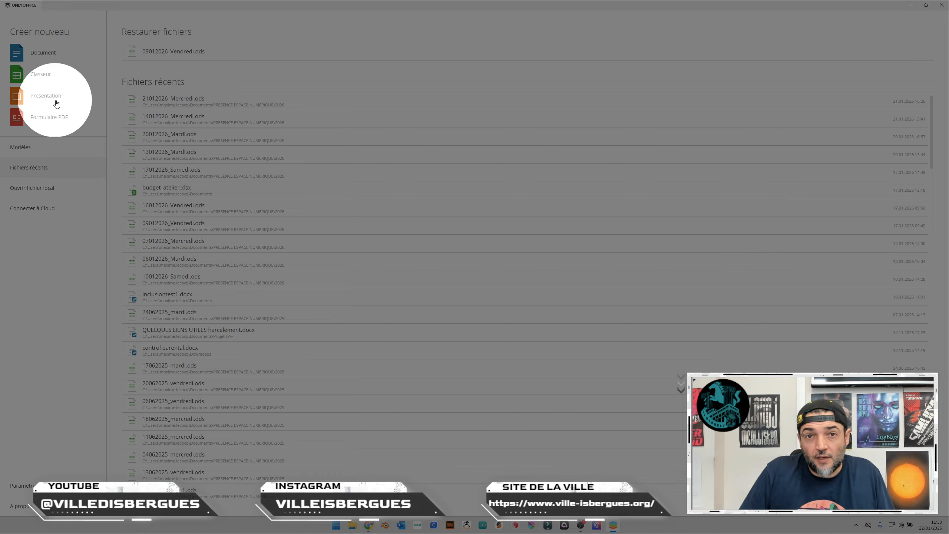
left_click(41, 79)
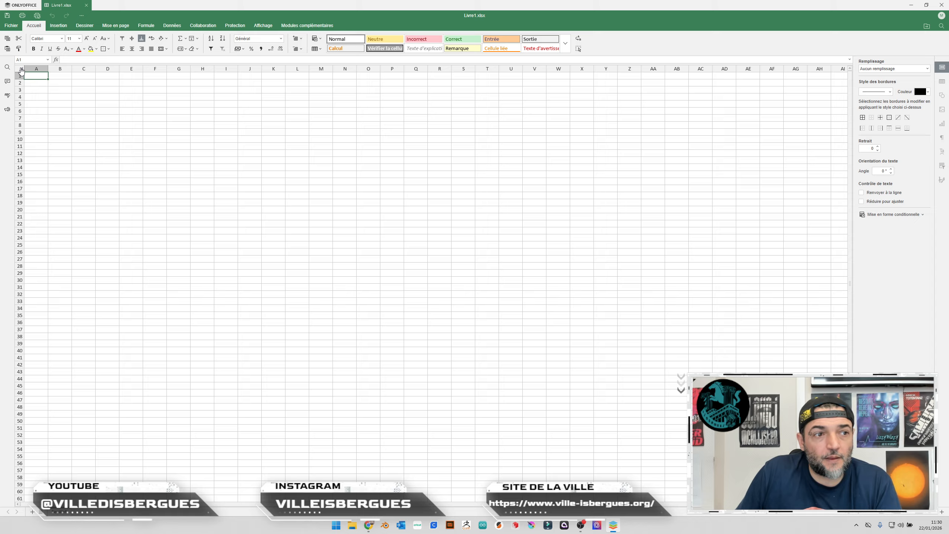
- Select the entire sheet and set a custom row height of 30 pt for all rows
key("ctrl")
key("ctrl")
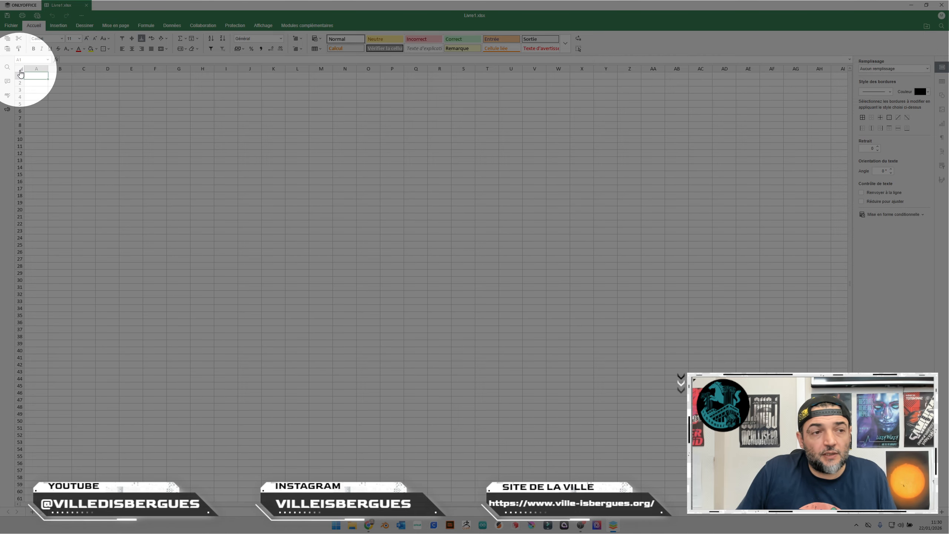
left_click(20, 71)
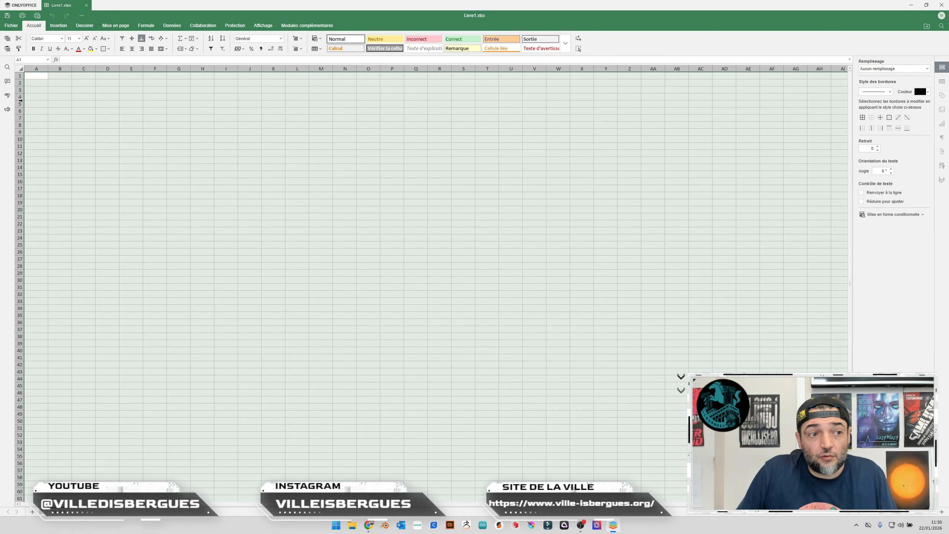
right_click(18, 76)
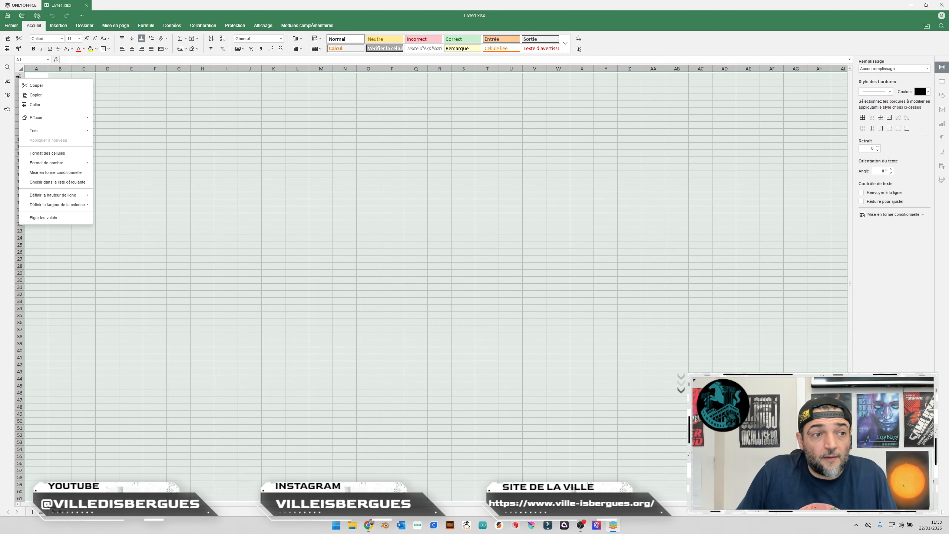
mouse_move(45, 205)
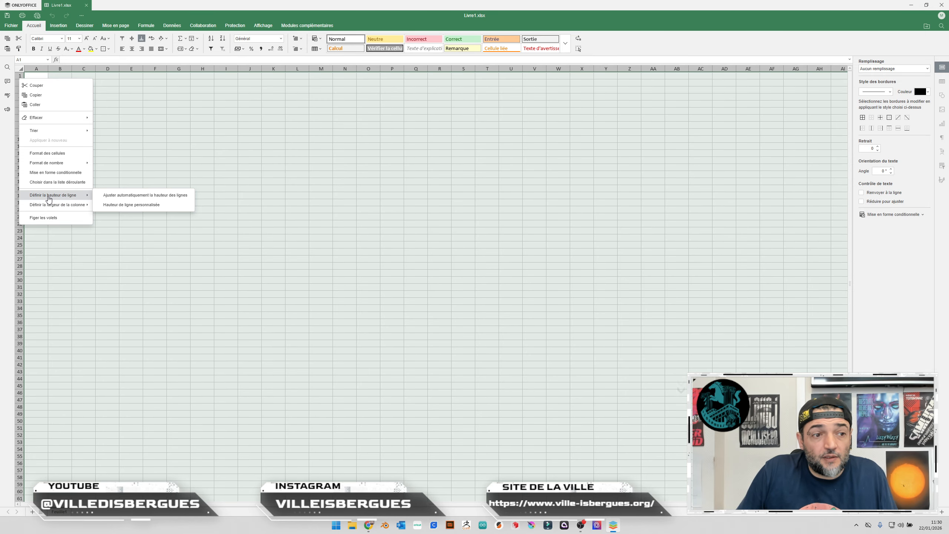
mouse_move(85, 196)
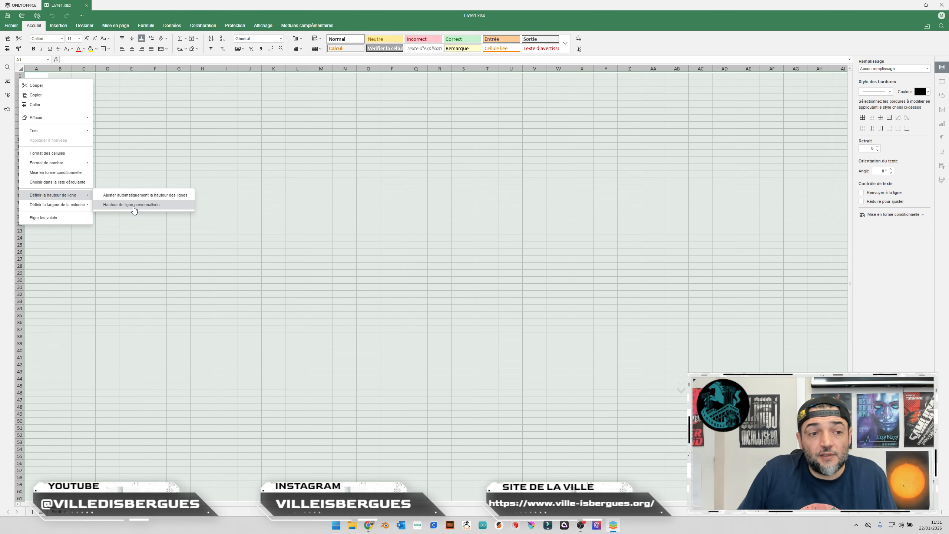
left_click(132, 205)
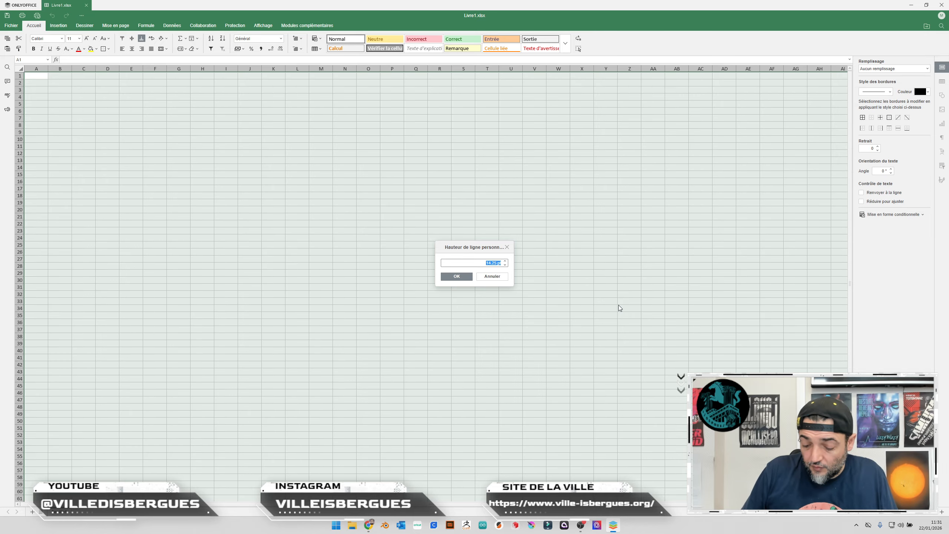
type("30")
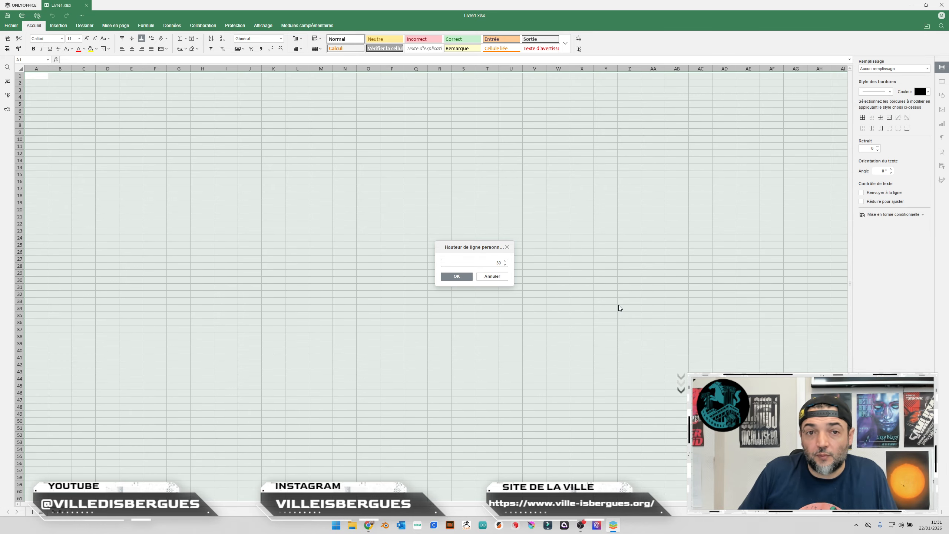
key("Return")
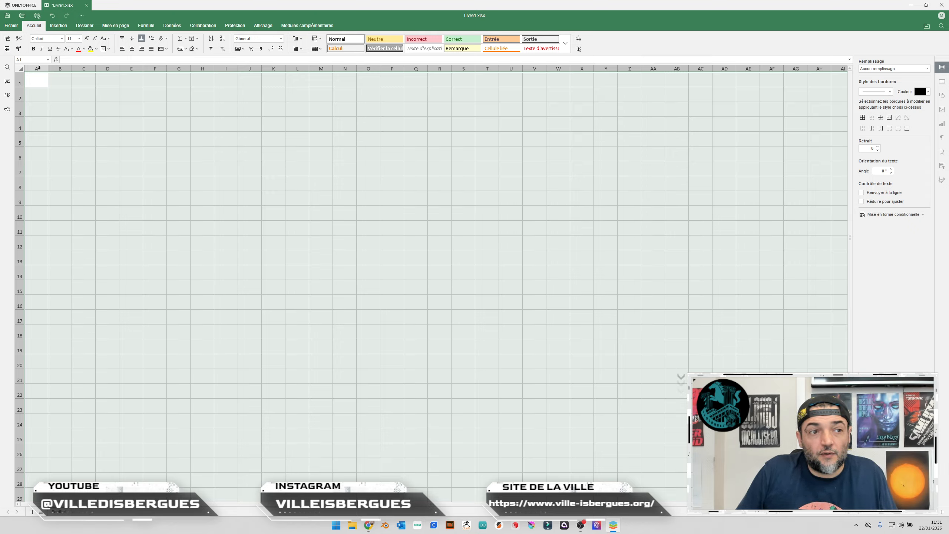
- Set a custom column width of 45 for all columns of the sheet, and deselect the whole-sheet selection
right_click(39, 68)
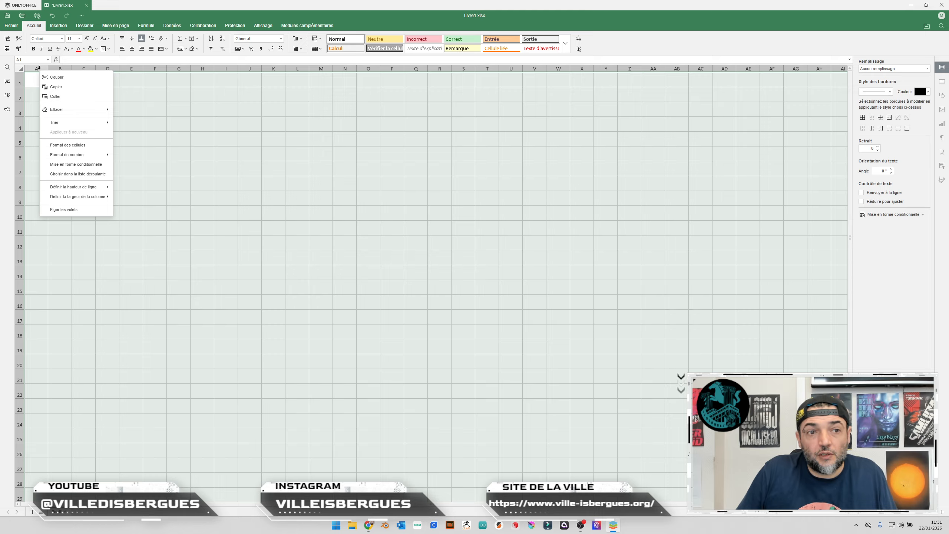
mouse_move(67, 201)
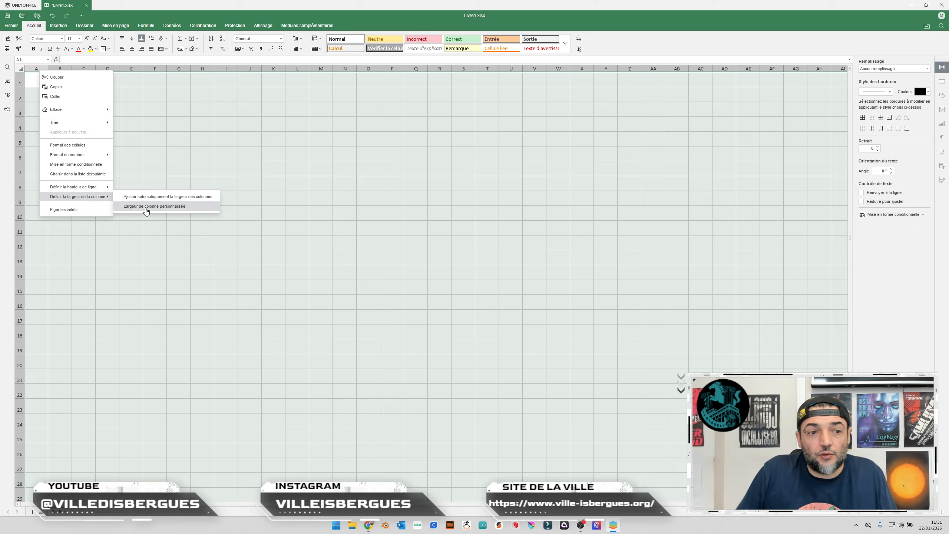
left_click(146, 207)
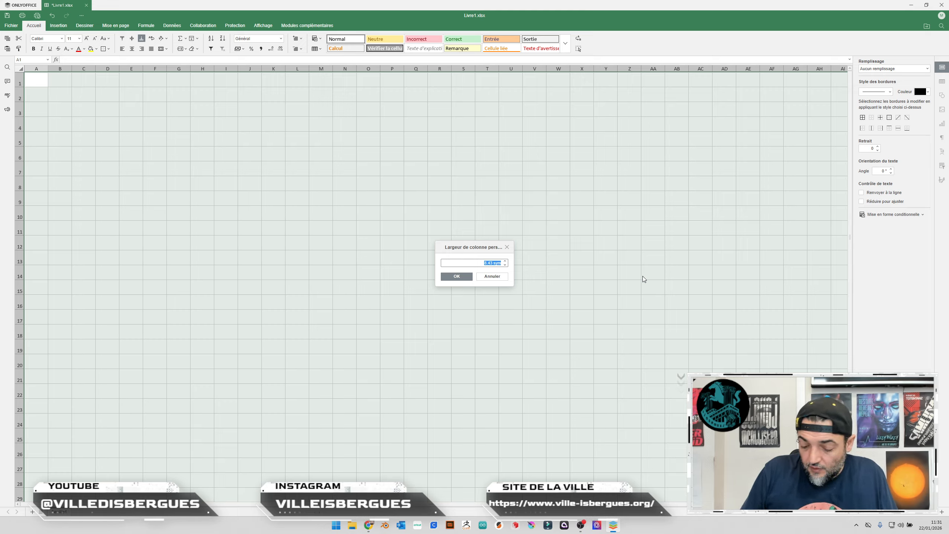
type("45")
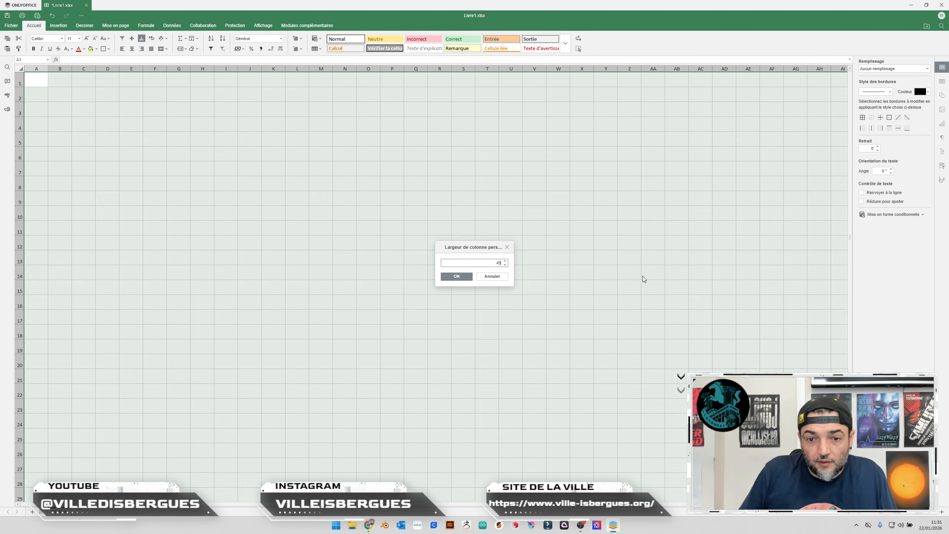
key("Return")
left_click(642, 274)
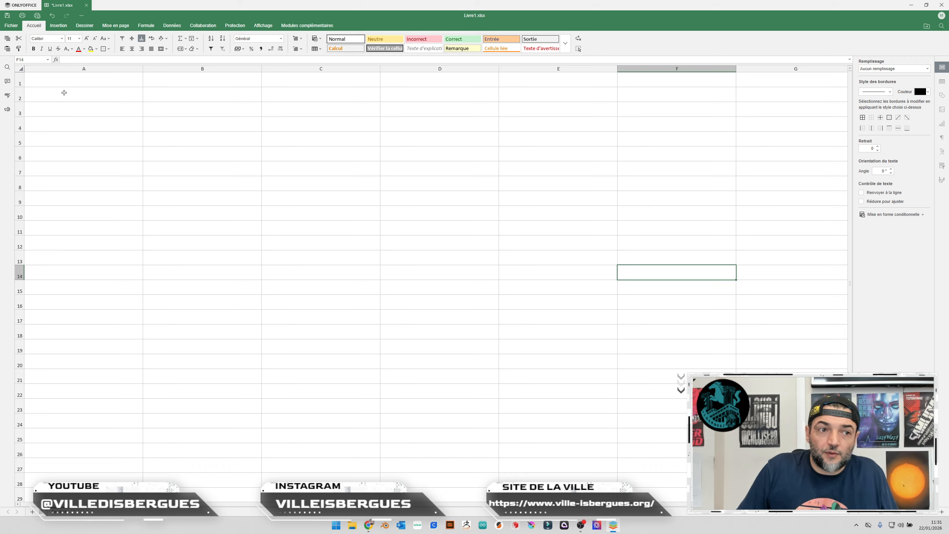
- Enter the title BUDGET in cell A2
left_click(67, 94)
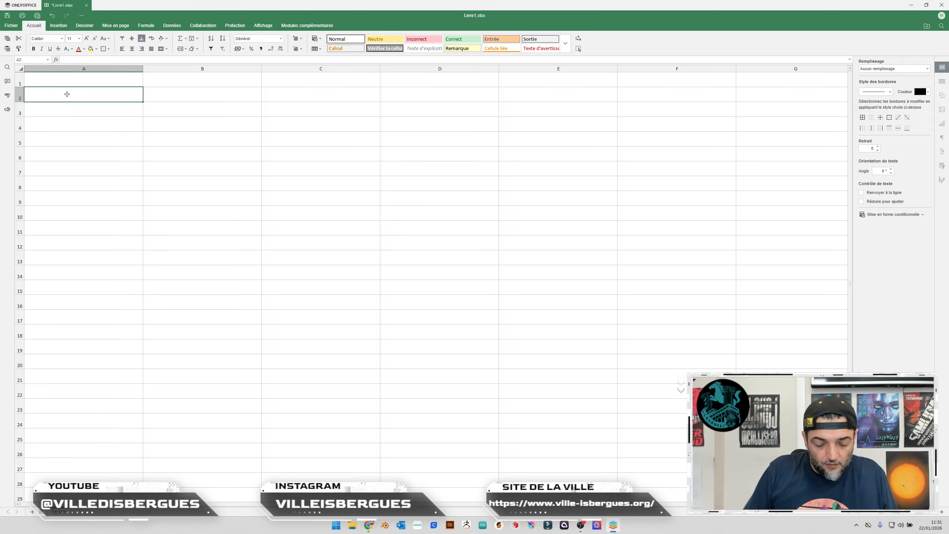
type("BUDGET")
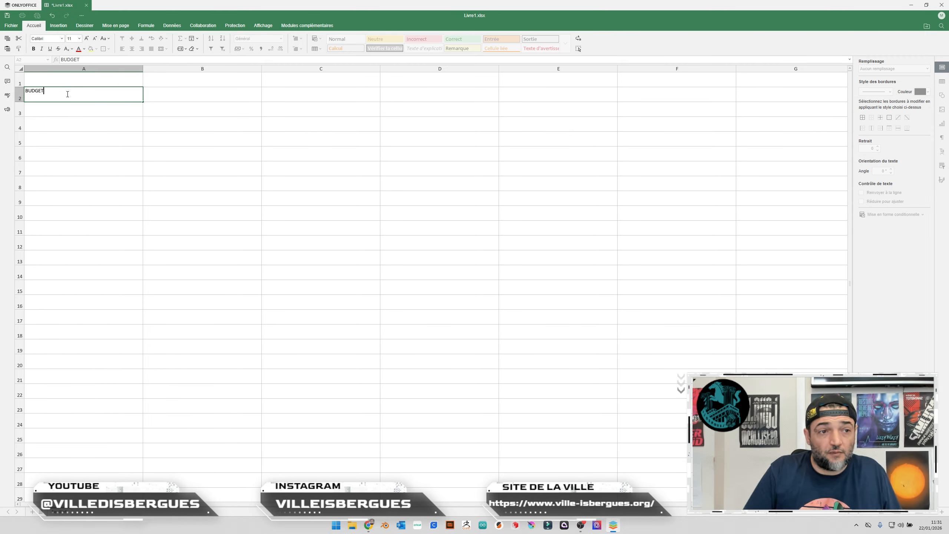
key("Return")
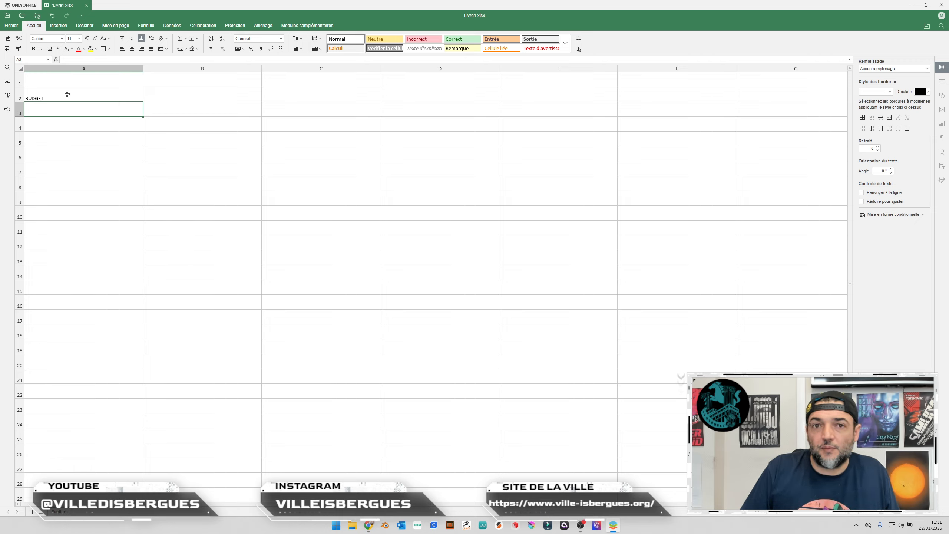
- Enter the column headings DATE in cell A4 and LIBELLÉ in cell B4
key("Down")
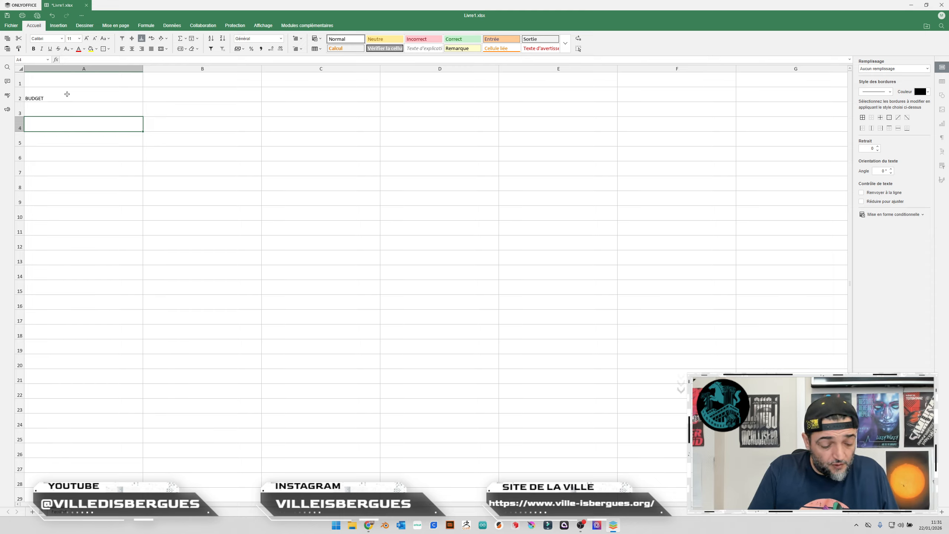
type("DATE")
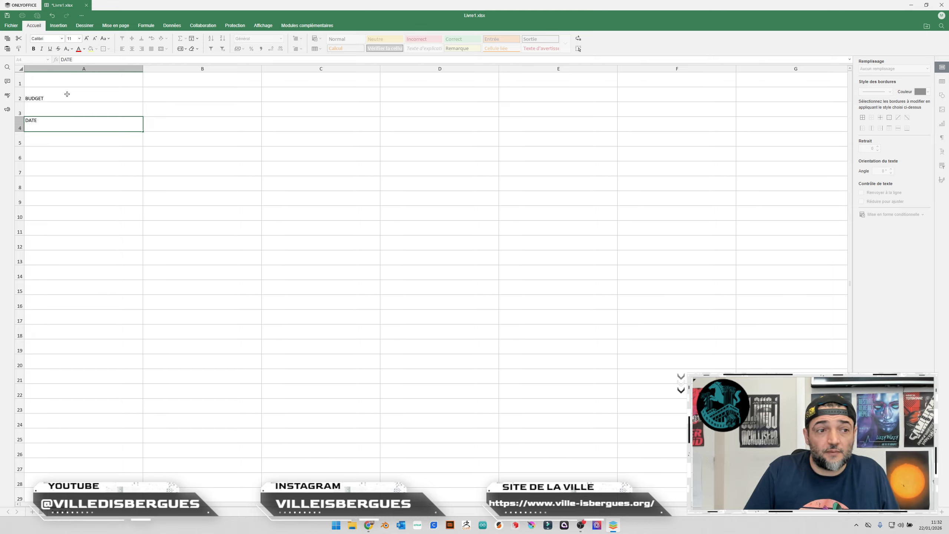
key("Tab")
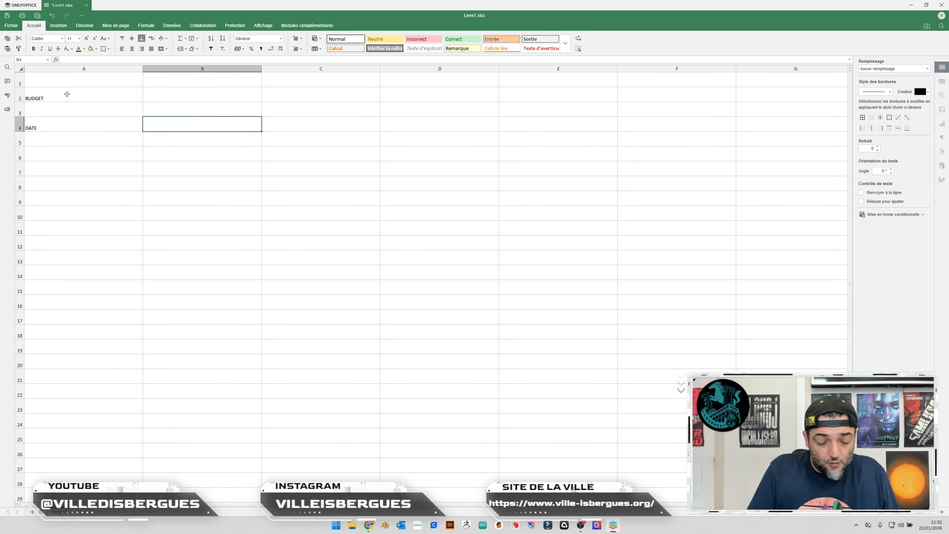
type("LEB")
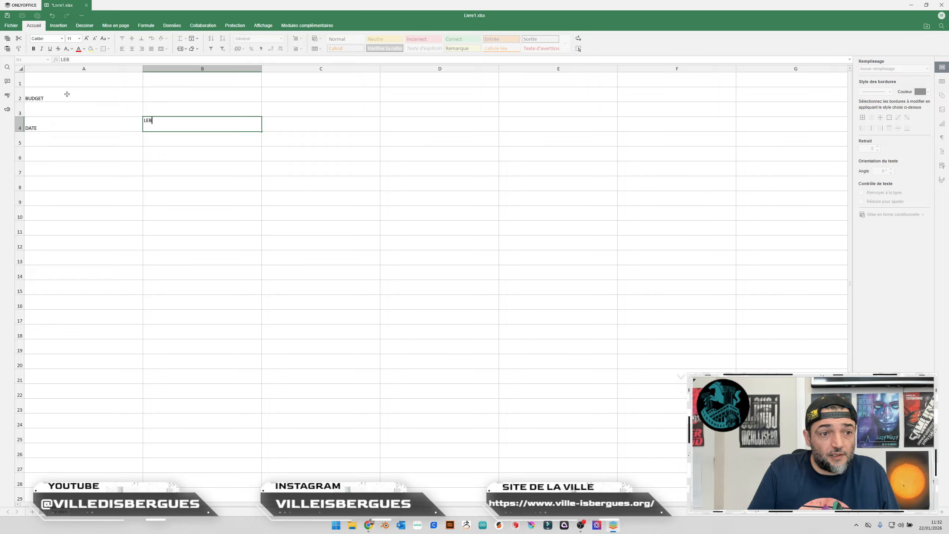
type("ELL")
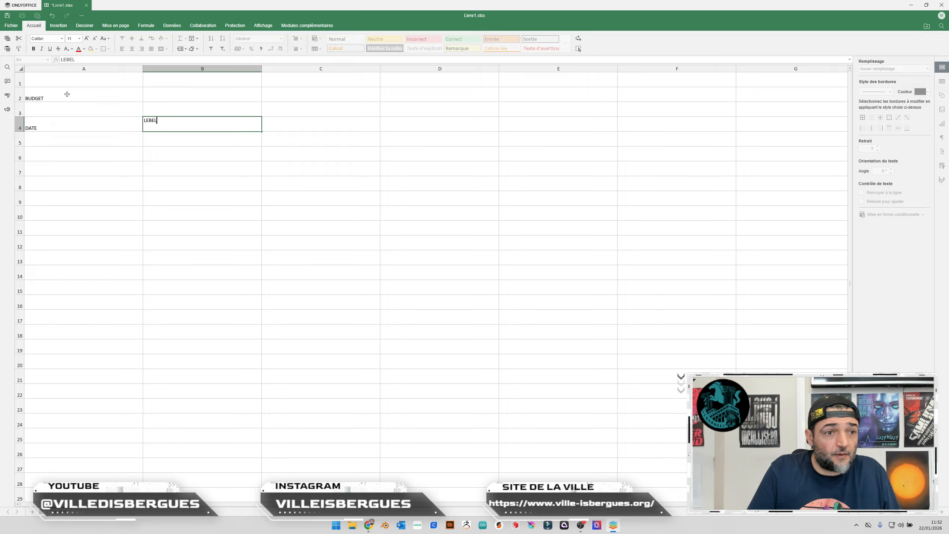
type("BELL")
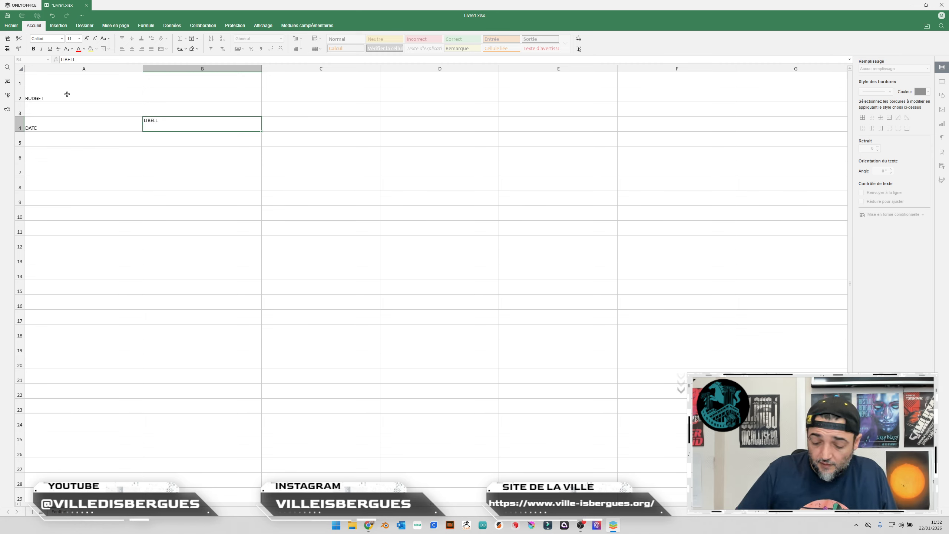
type("É")
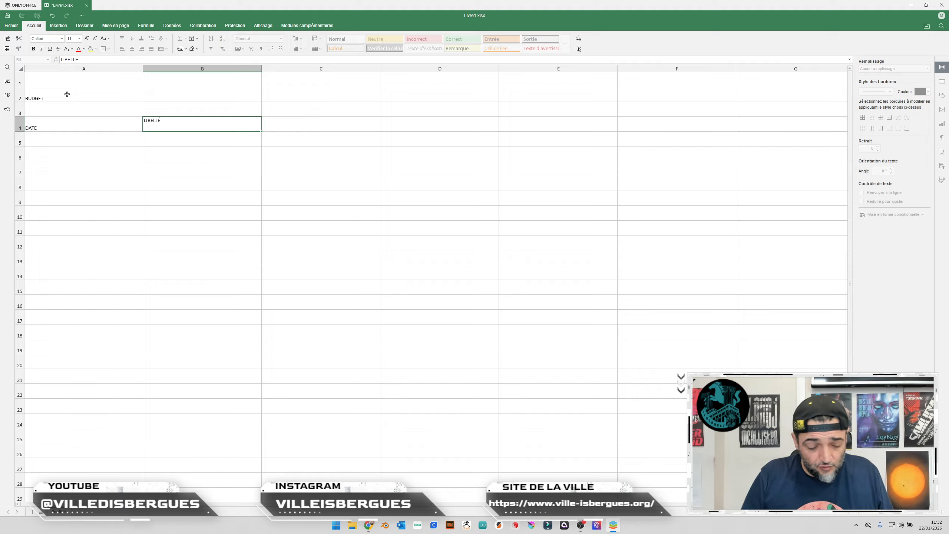
key("Tab")
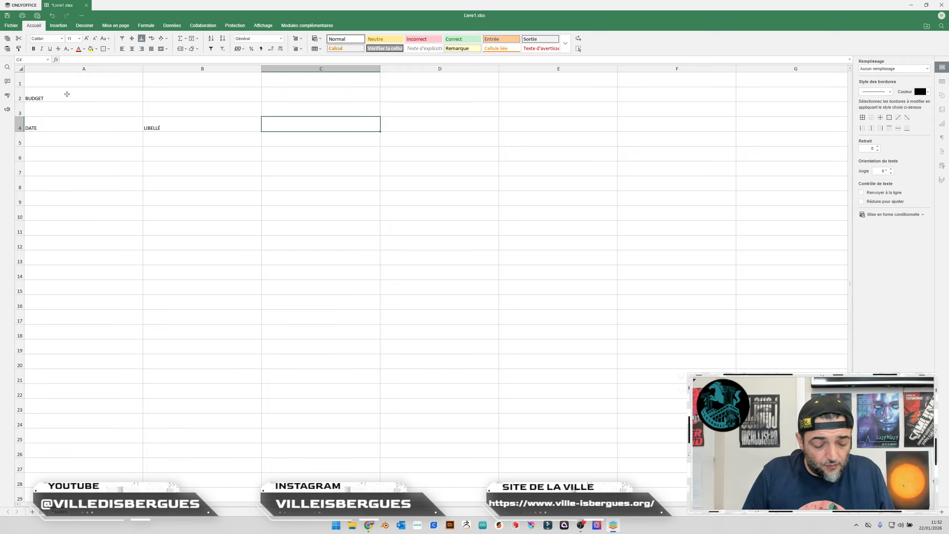
- Enter the column headings RECETTES in cell C4 and DÉPENSES in cell D4
type("µ")
key("BackSpace")
type("RECETTES")
key("Tab")
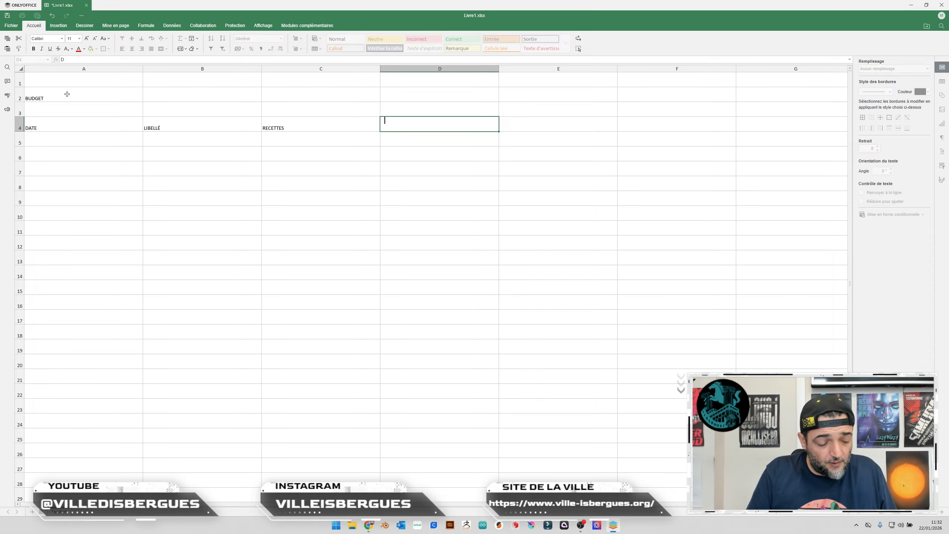
type("D2")
key("BackSpace")
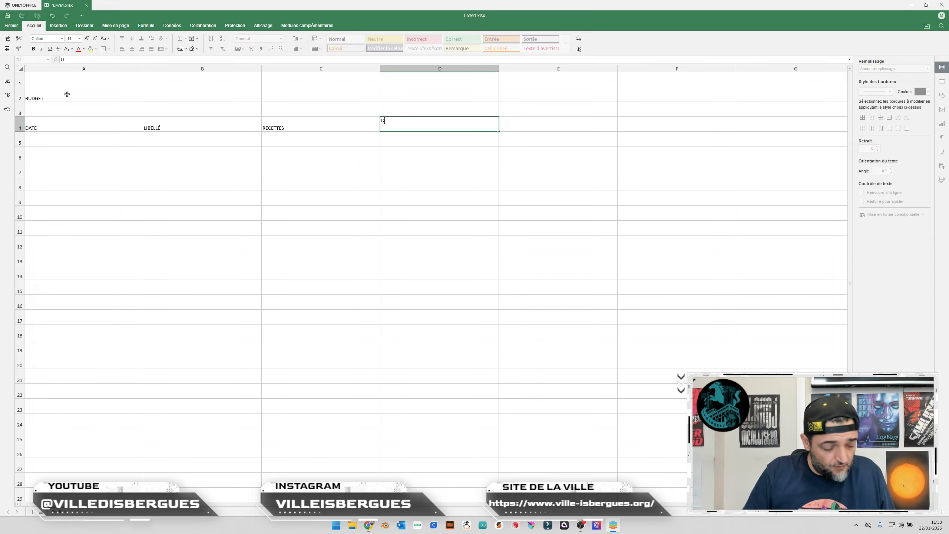
type("ÉP")
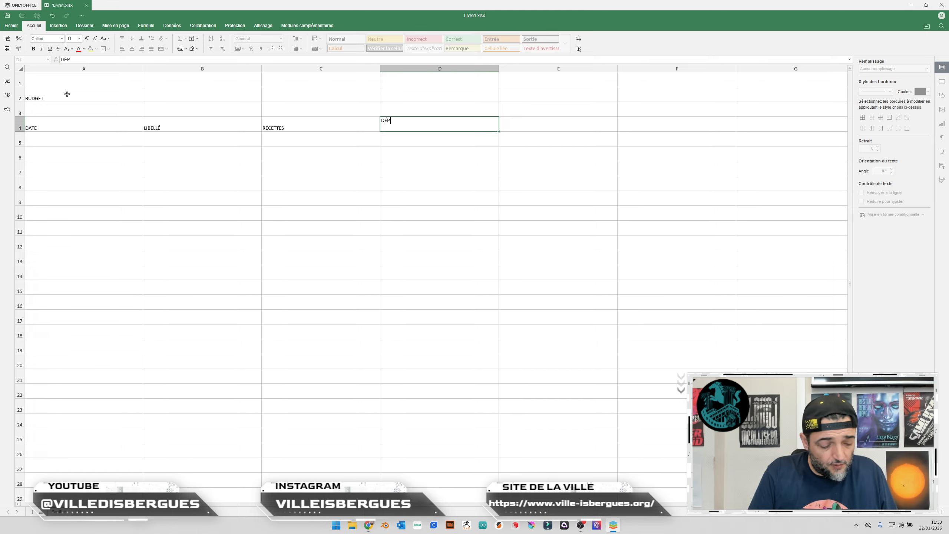
type("ENSE")
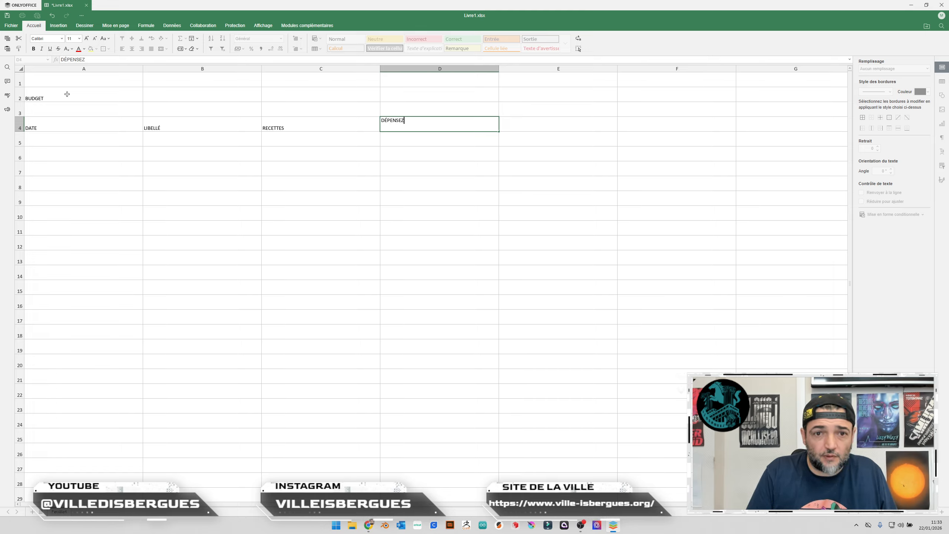
type("S")
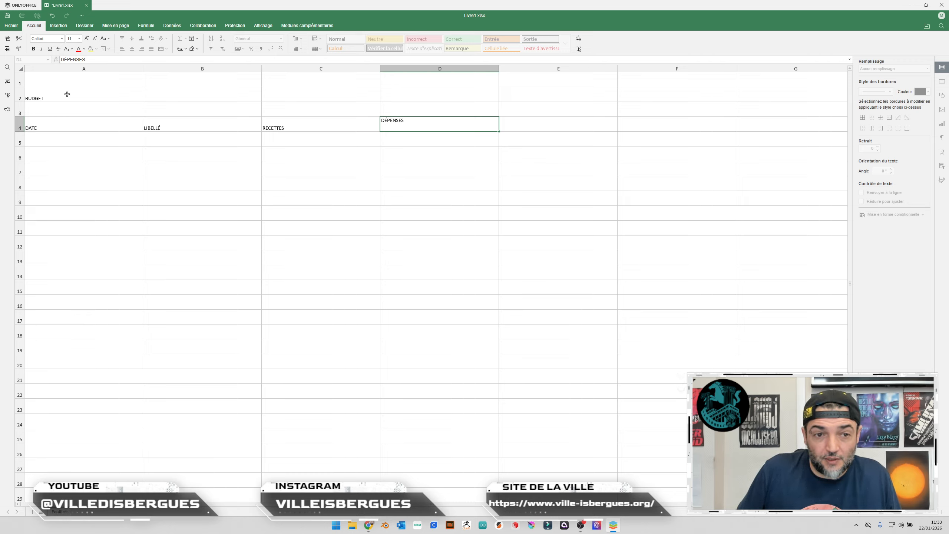
key("Return")
key("Return")
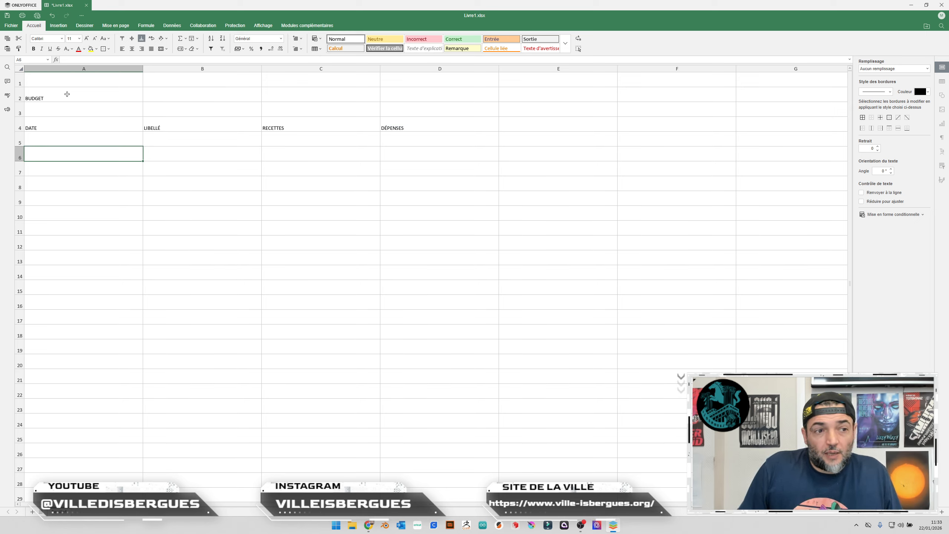
- Enter the label TOTAL in cell A21 and clear that cell again
key("Down")
key("Down")
key("Down")
key("Down")
key("Down")
key("Down")
key("Down")
key("Down")
key("Down")
key("Down")
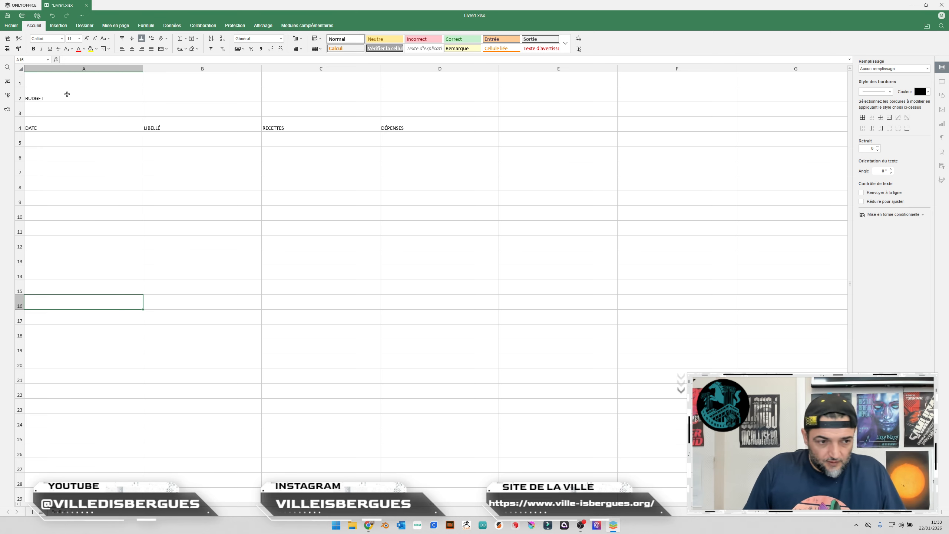
key("Down")
key("Down")
key("Down")
key("Down")
key("Down")
key("Down")
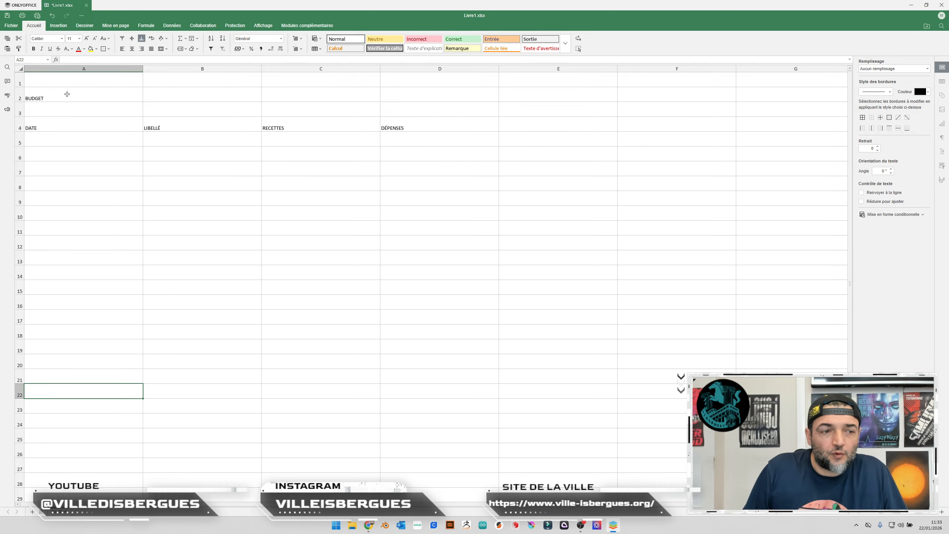
key("Up")
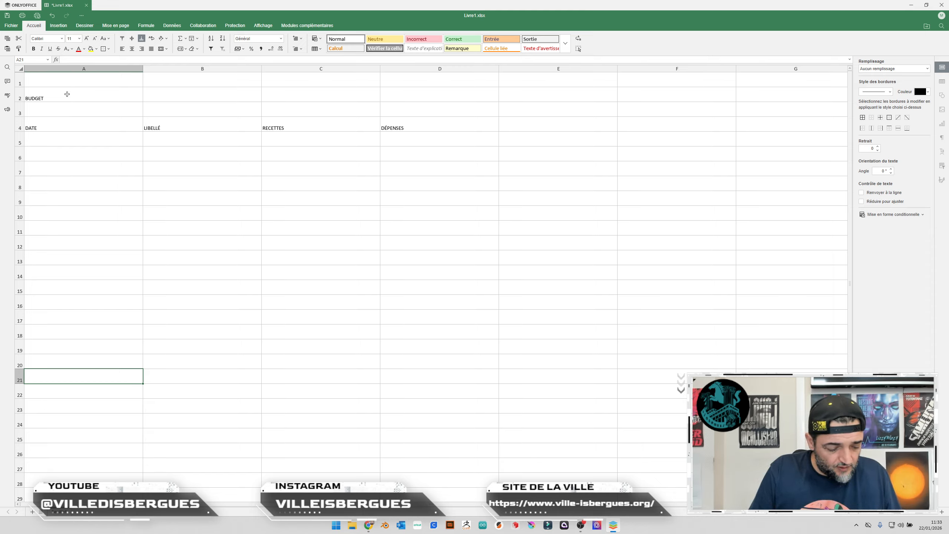
type("TOTAL")
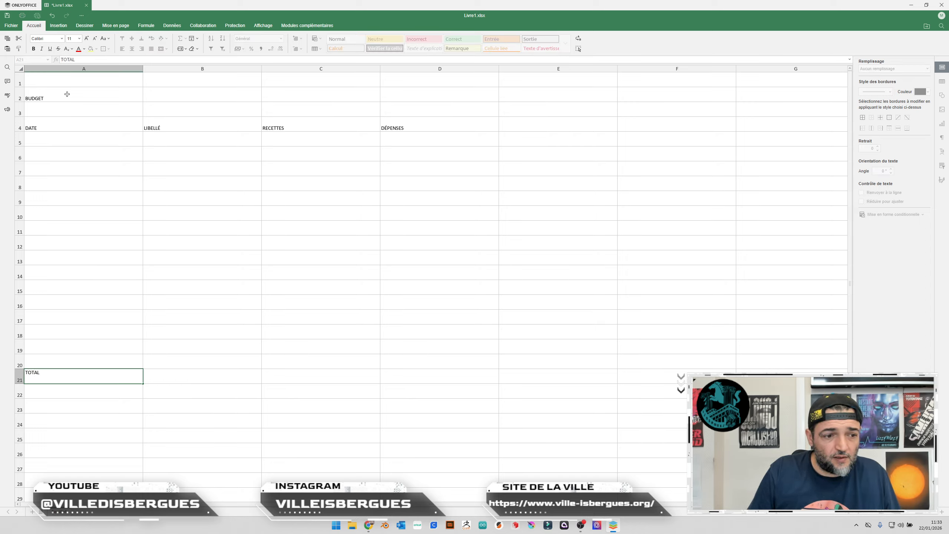
key("Return")
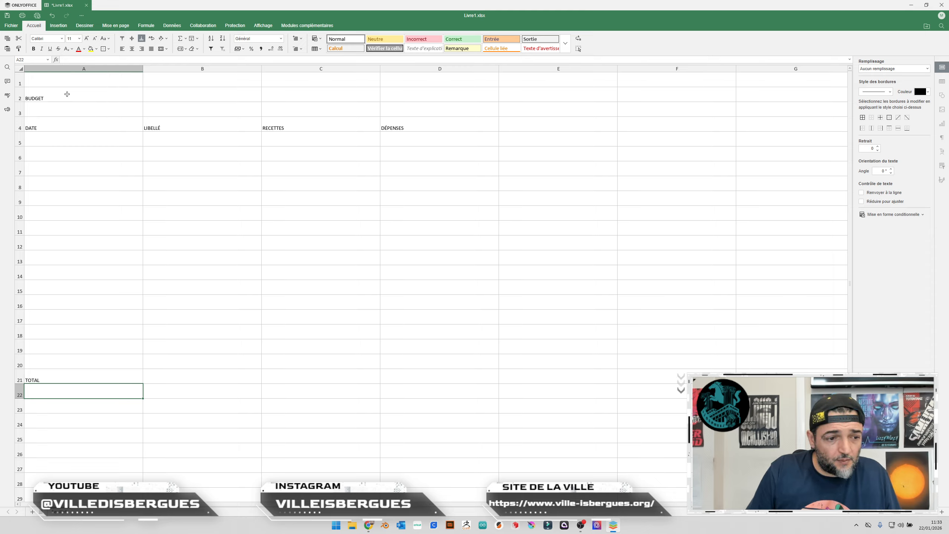
key("Up")
key("Delete")
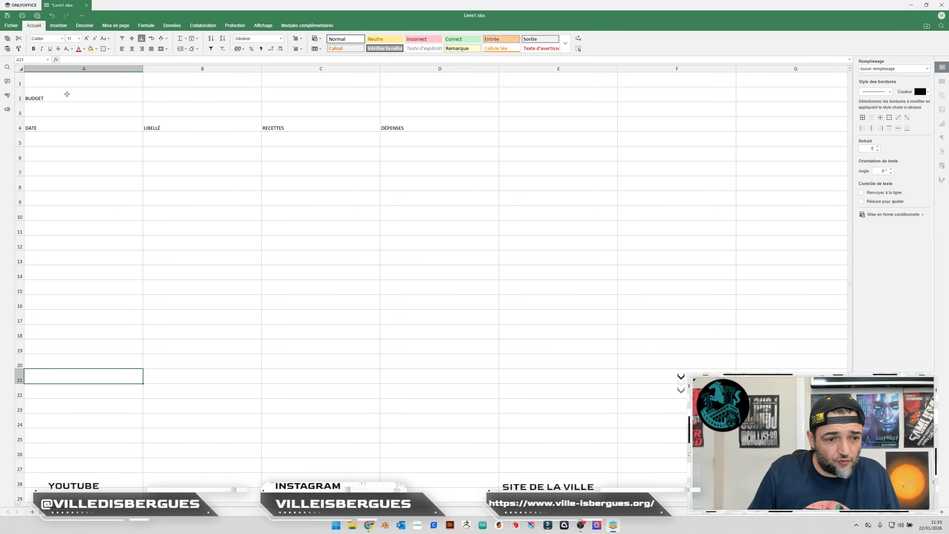
- Enter the row labels TOTAL in cell B21 and SOLDE in cell B22
key("Right")
type("TOTAL")
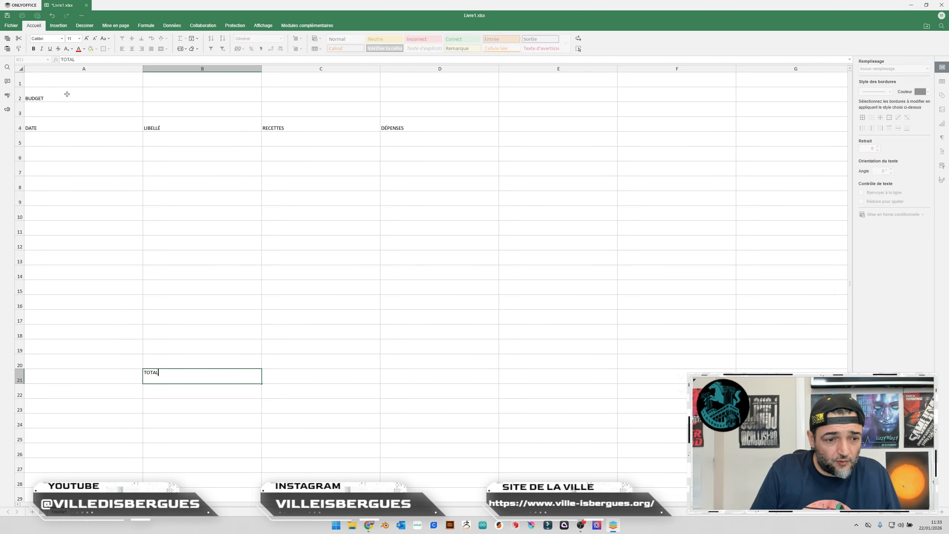
key("Return")
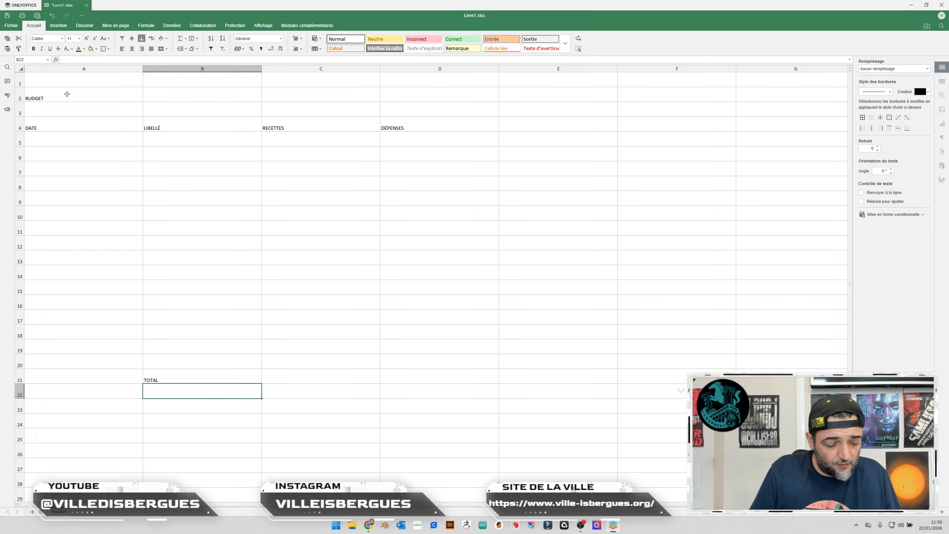
type("SOLDE")
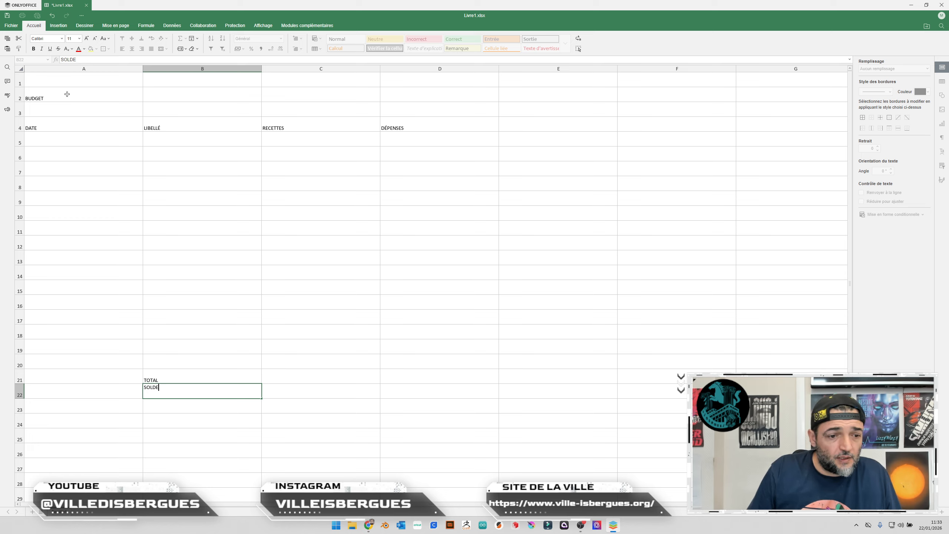
key("Return")
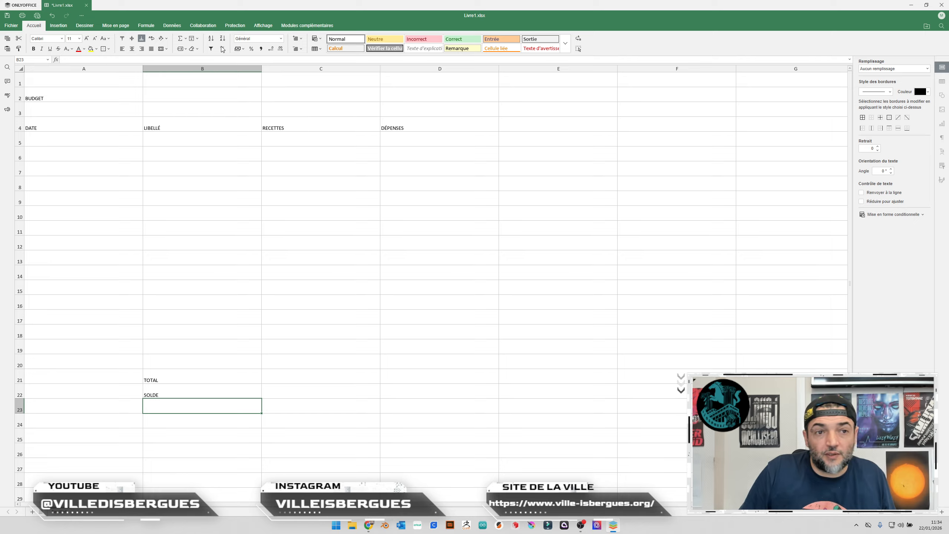
- Merge and center the BUDGET title across cells A2 to D2
left_click(61, 97)
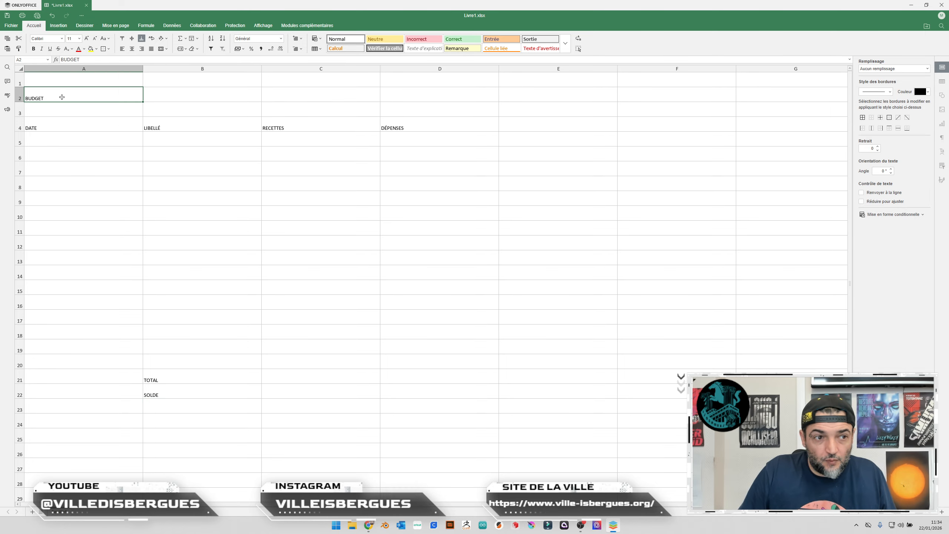
left_click_drag(82, 95, 454, 95)
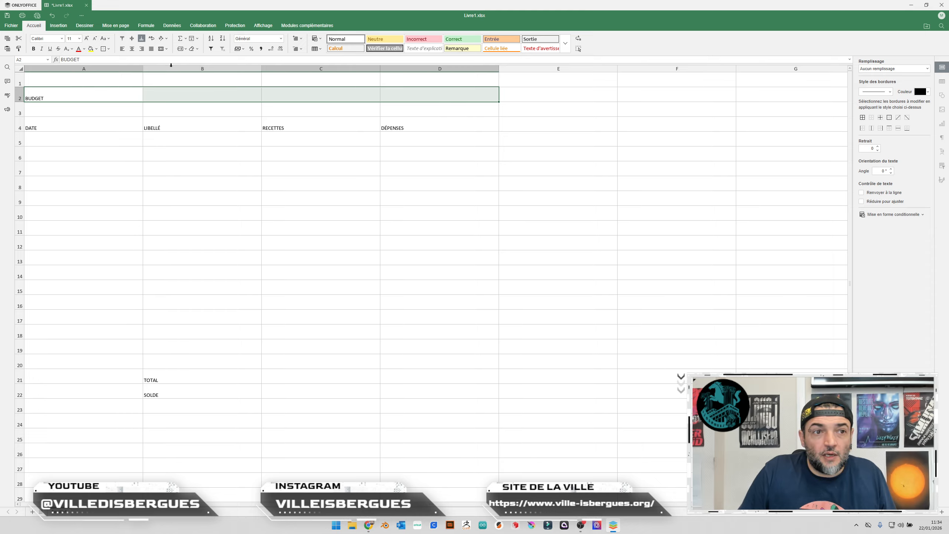
left_click(161, 49)
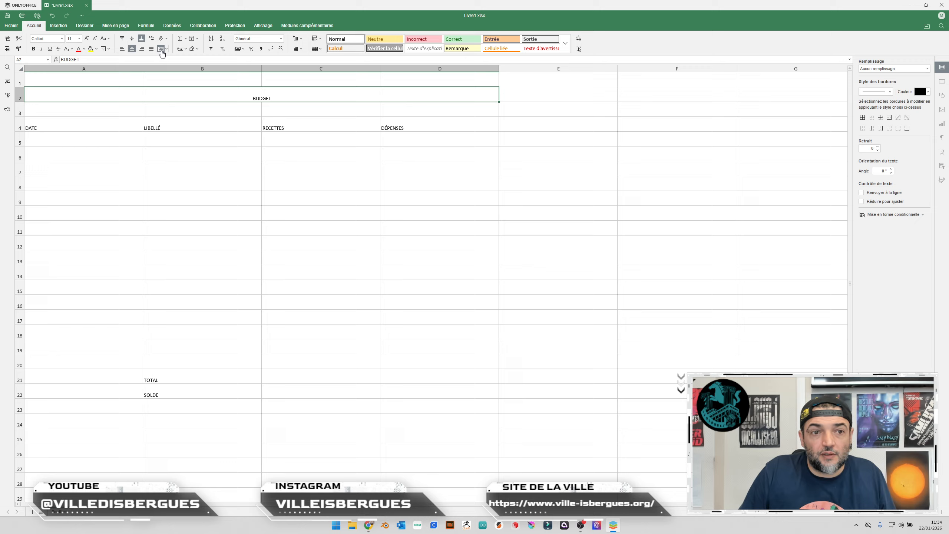
left_click(187, 210)
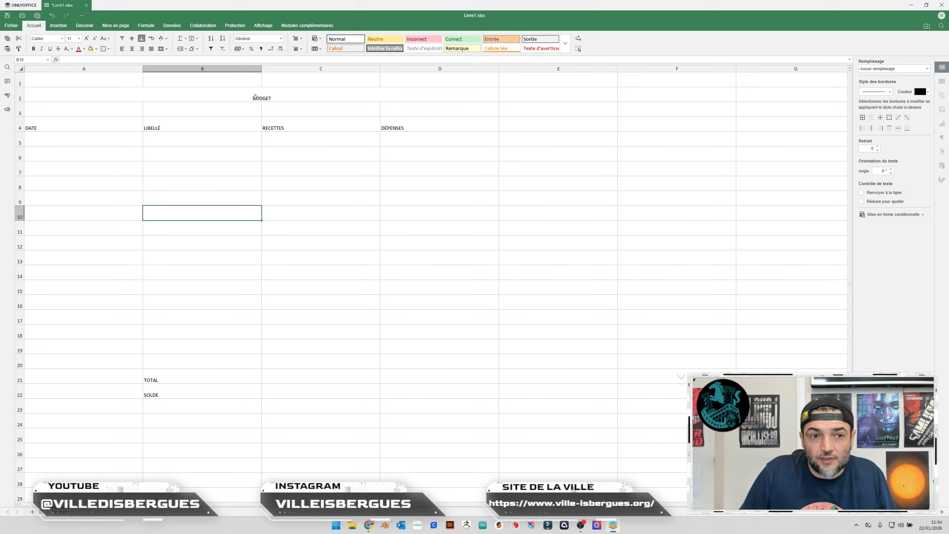
- Set the merged BUDGET title to font size 20 and make it bold
left_click(112, 95)
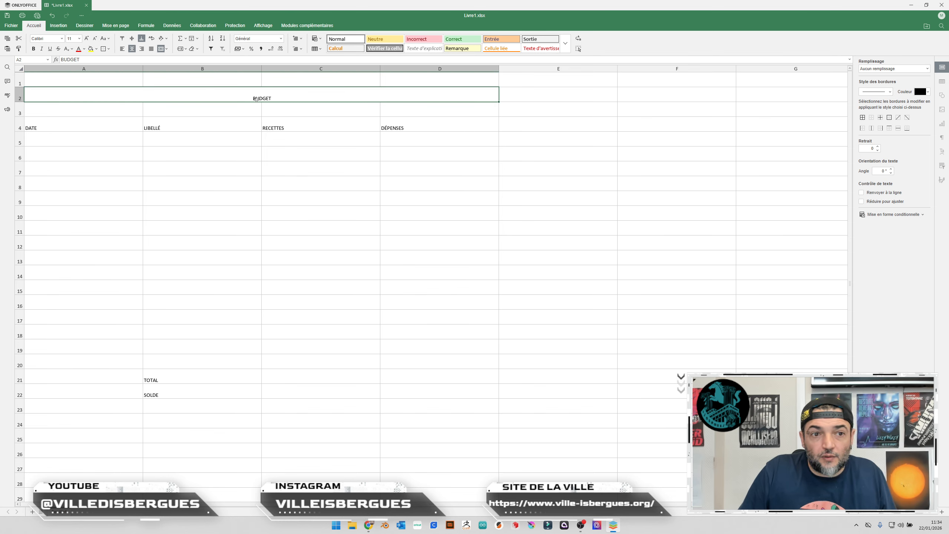
left_click(73, 38)
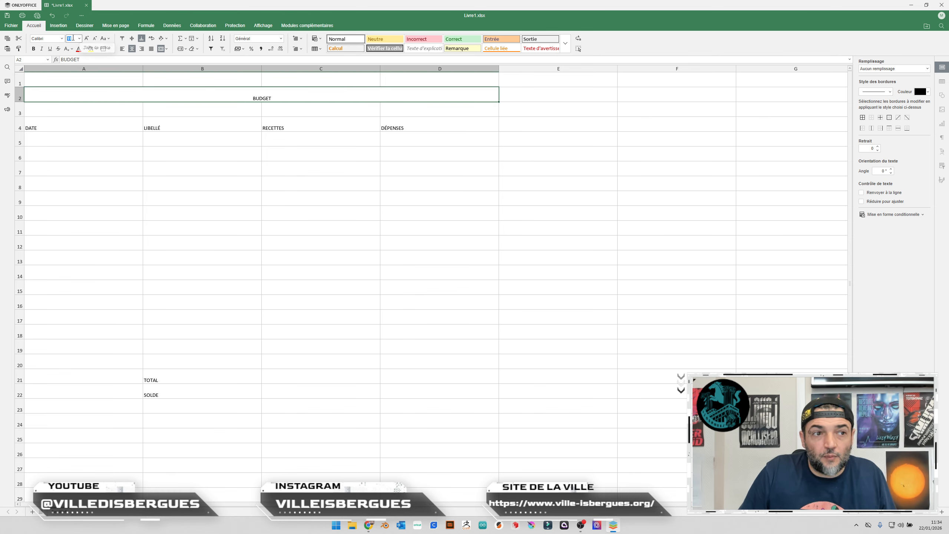
type("2")
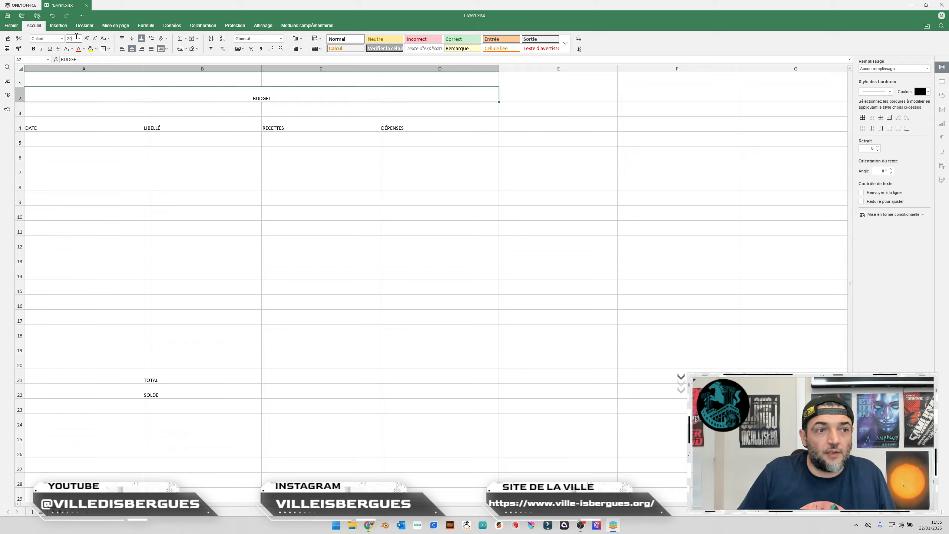
type("0")
key("Return")
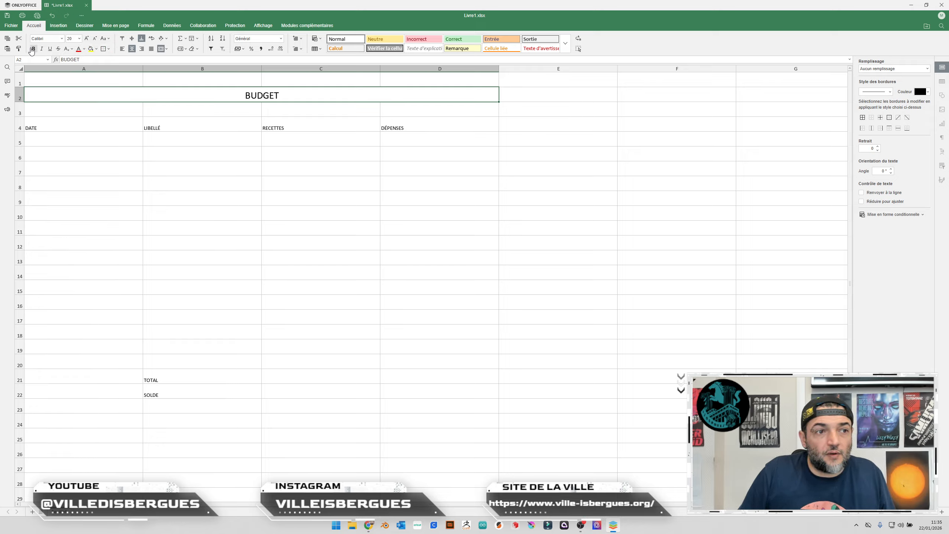
left_click(33, 49)
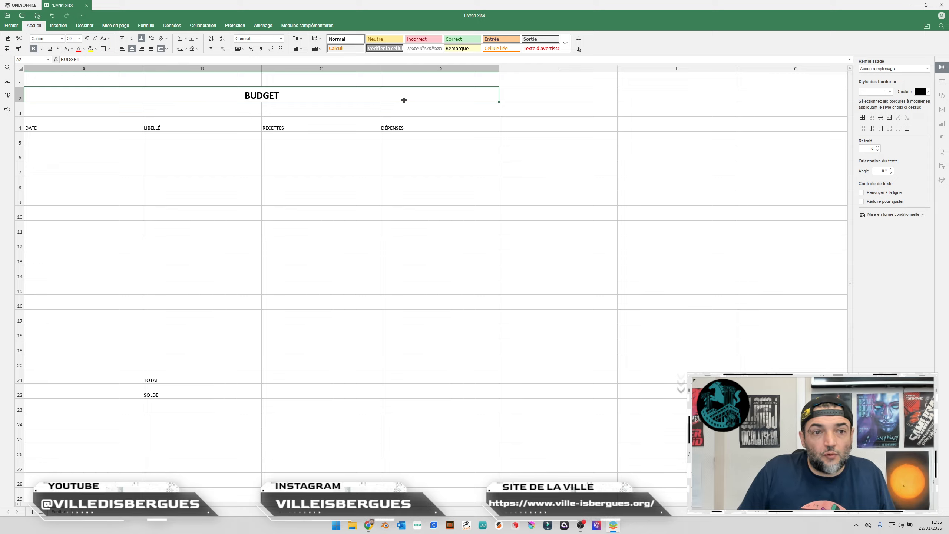
- Fill the merged BUDGET title cell with standard yellow and deselect it
left_click(97, 49)
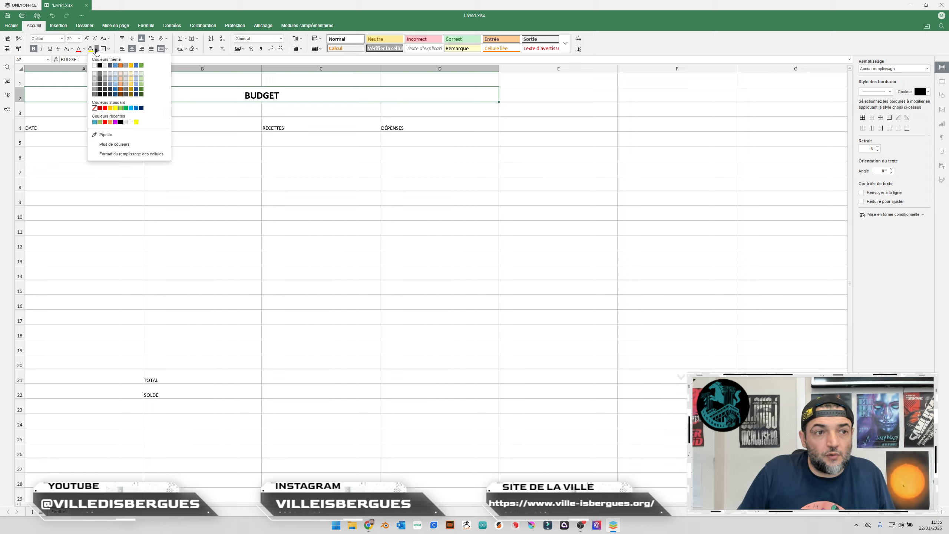
left_click(115, 108)
left_click(298, 149)
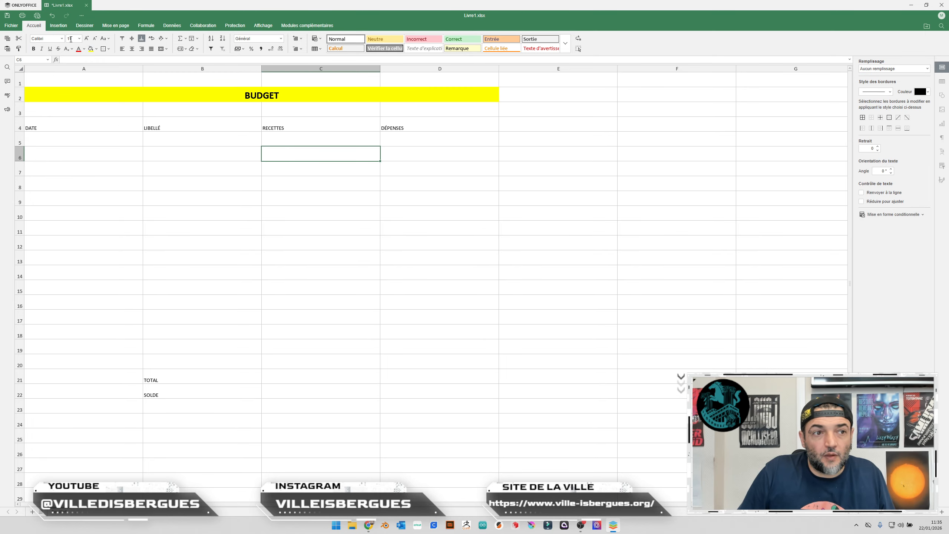
left_click(96, 49)
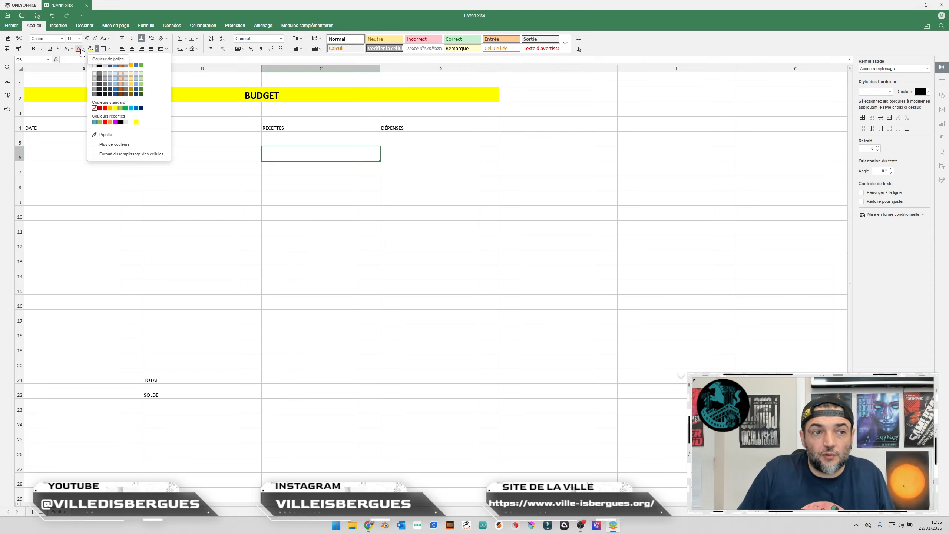
left_click(84, 49)
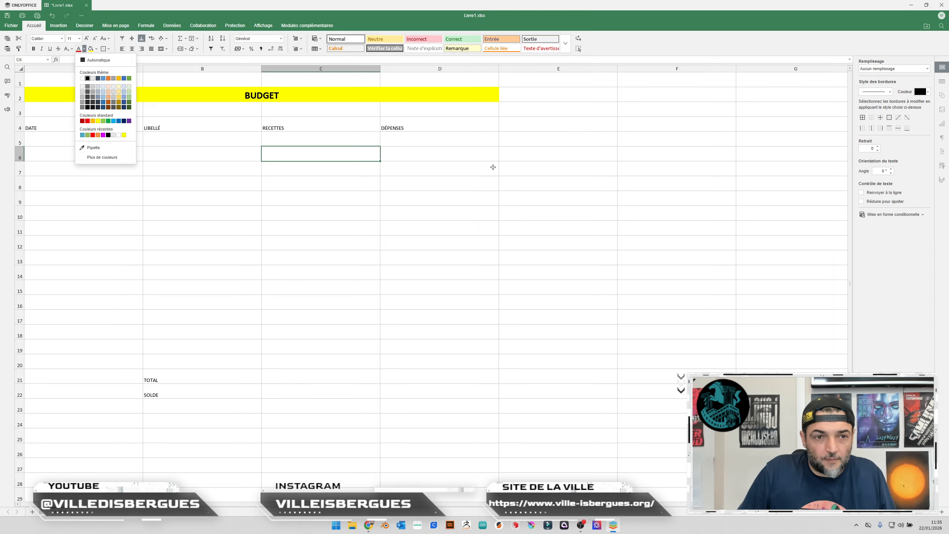
left_click(493, 167)
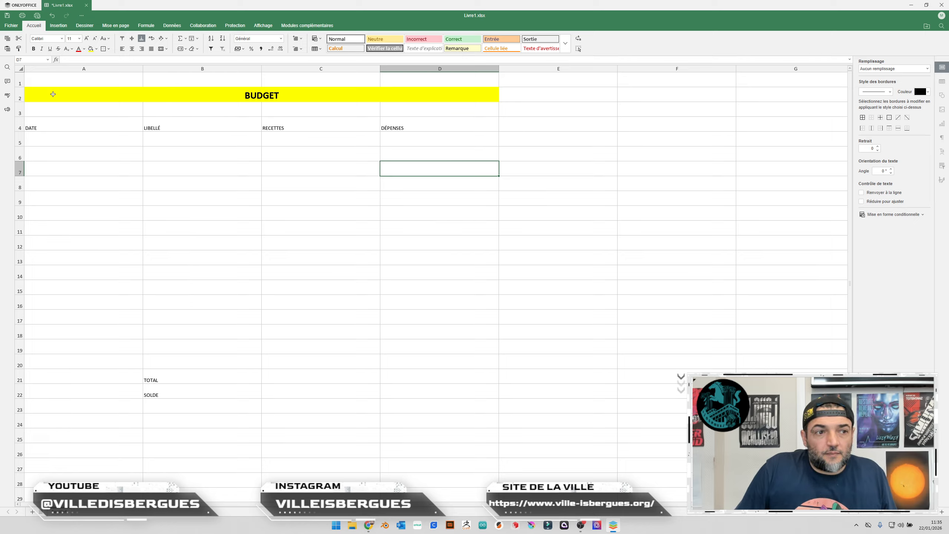
- Apply all borders to the table range A4:D20, from the DATE heading to the last row above TOTAL
left_click(46, 125)
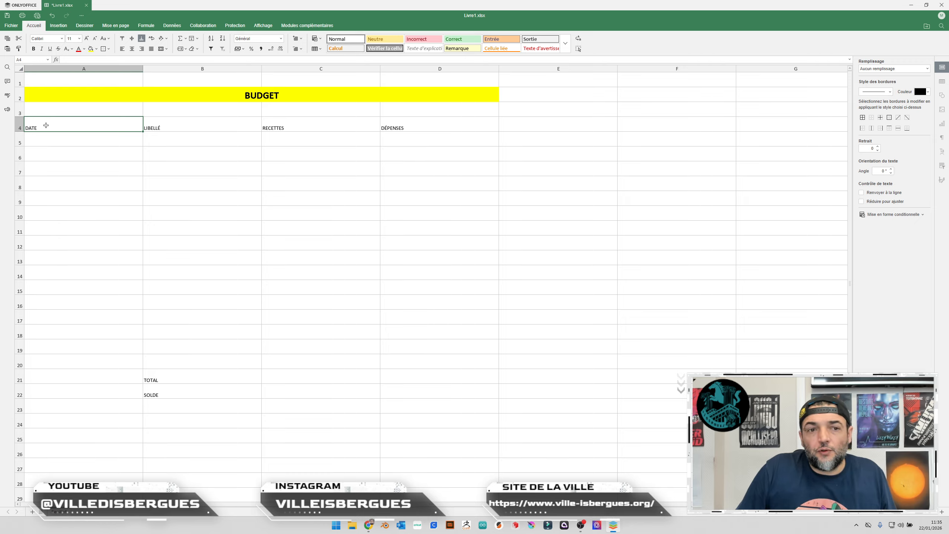
left_click_drag(46, 125, 474, 358)
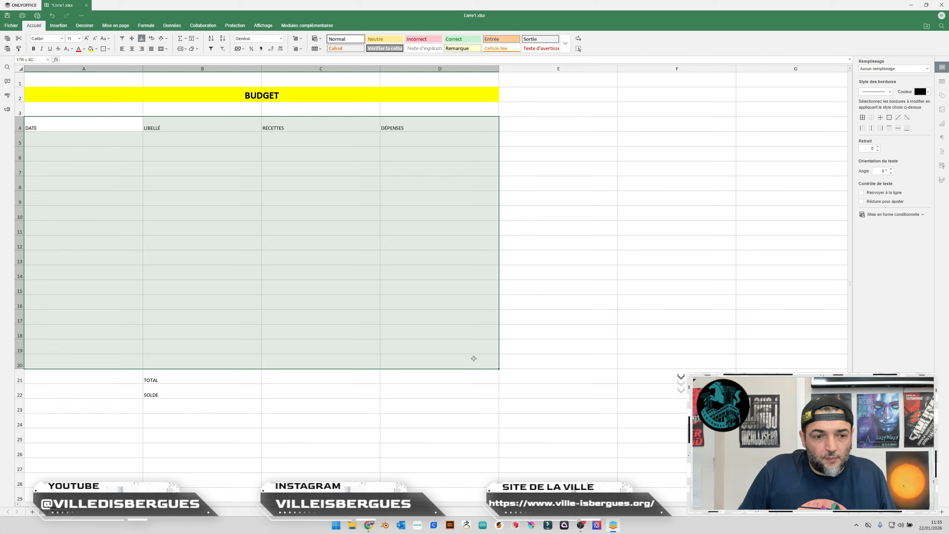
left_click_drag(473, 359, 473, 359)
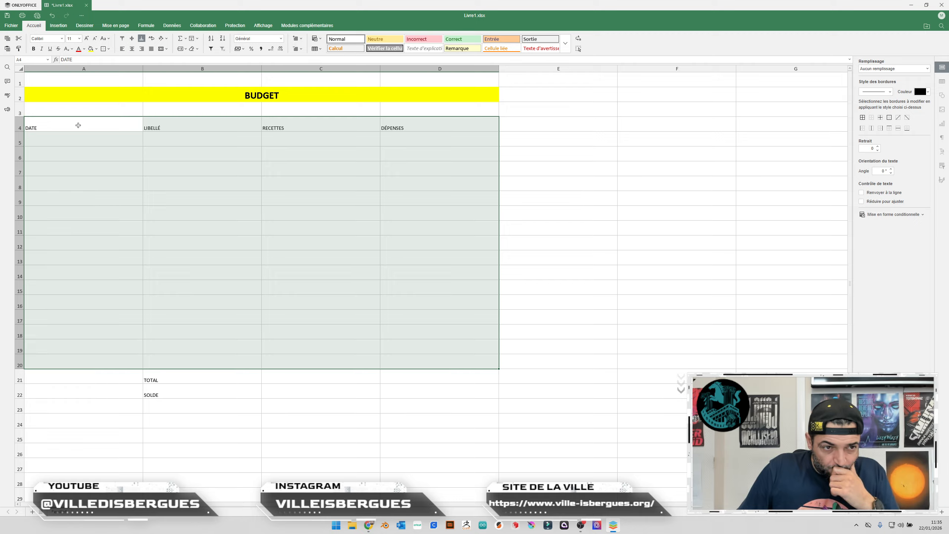
left_click(109, 49)
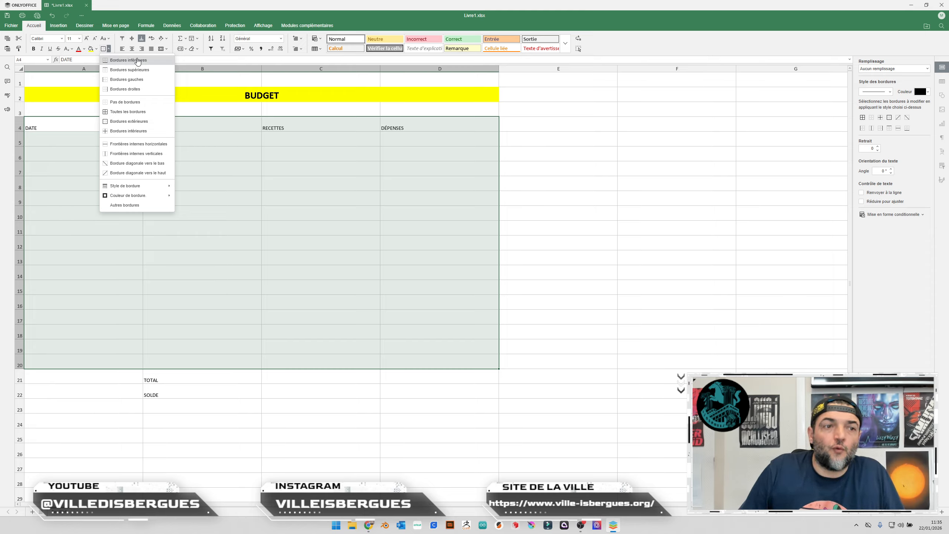
left_click(126, 112)
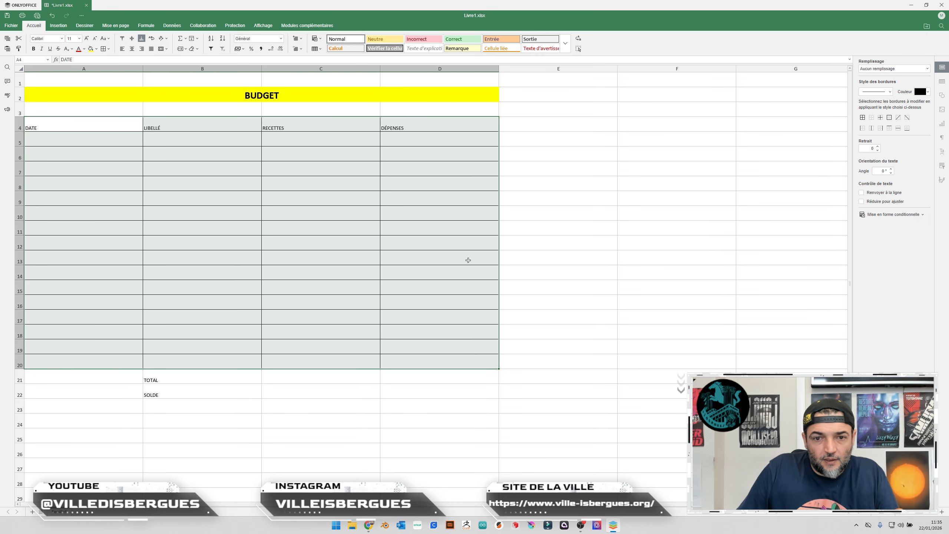
scroll(339, 238, "up", 2)
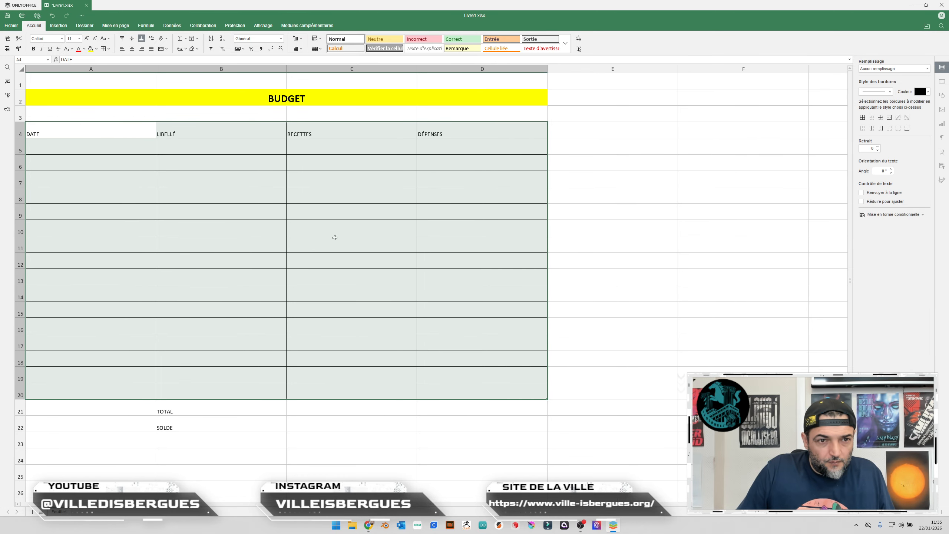
scroll(335, 238, "up", 1)
scroll(335, 237, "down", 1)
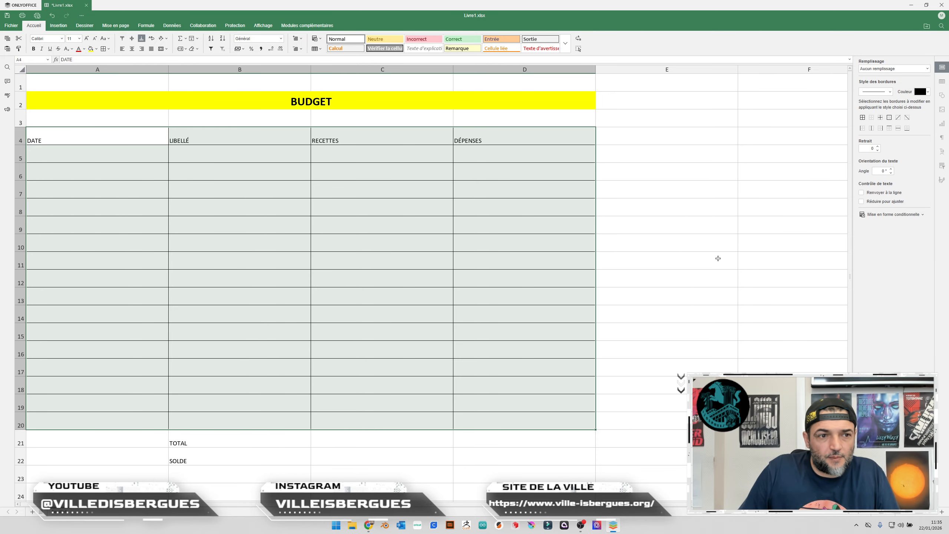
left_click(658, 229)
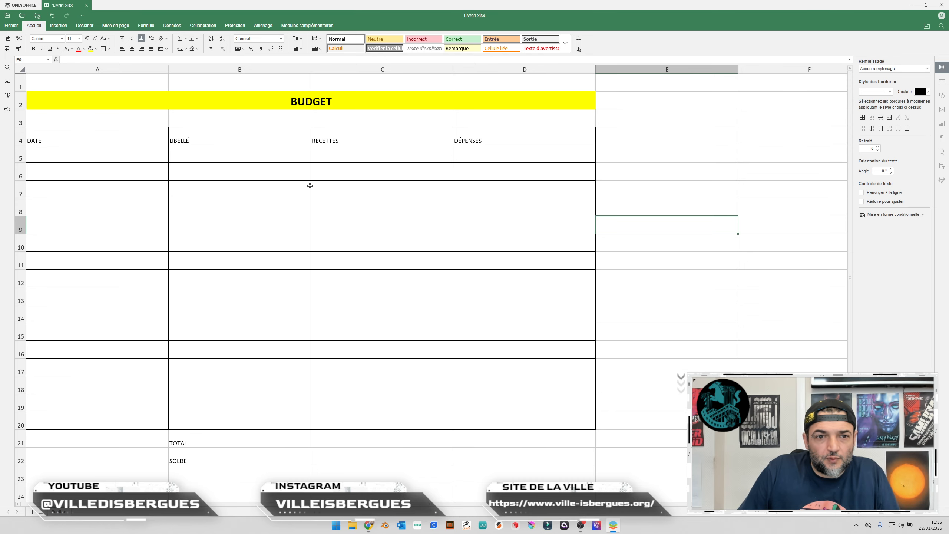
left_click(834, 257)
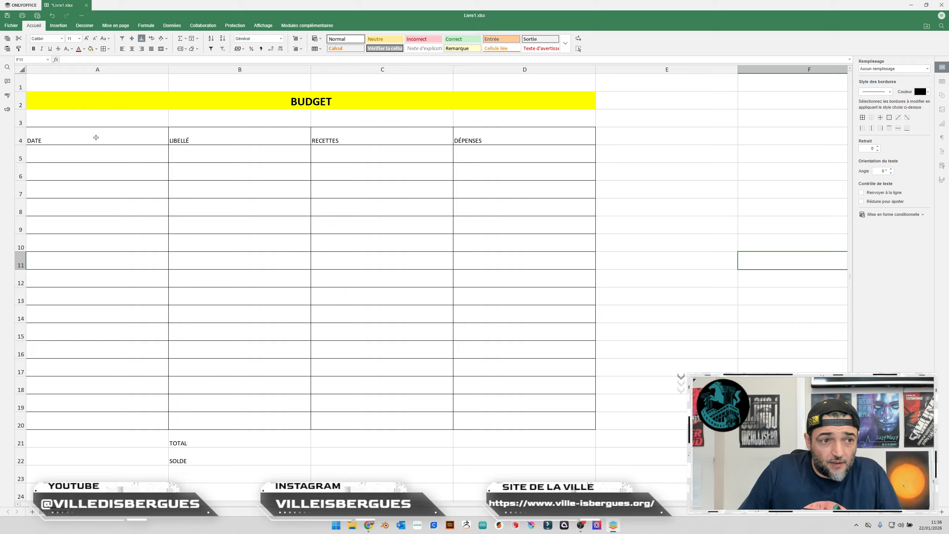
- Set the border style to the thickest solid line and apply outside borders to the header row A4:D4
left_click_drag(96, 137, 512, 136)
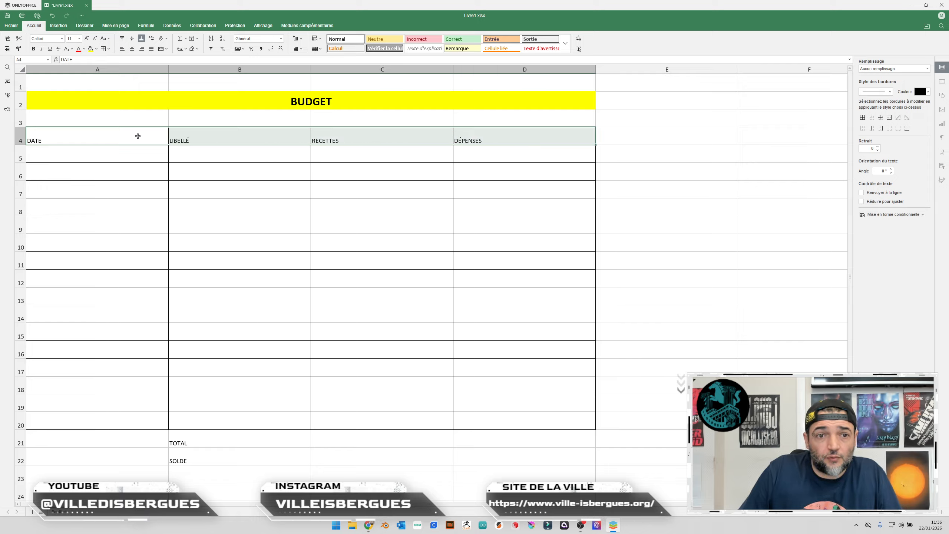
left_click(108, 50)
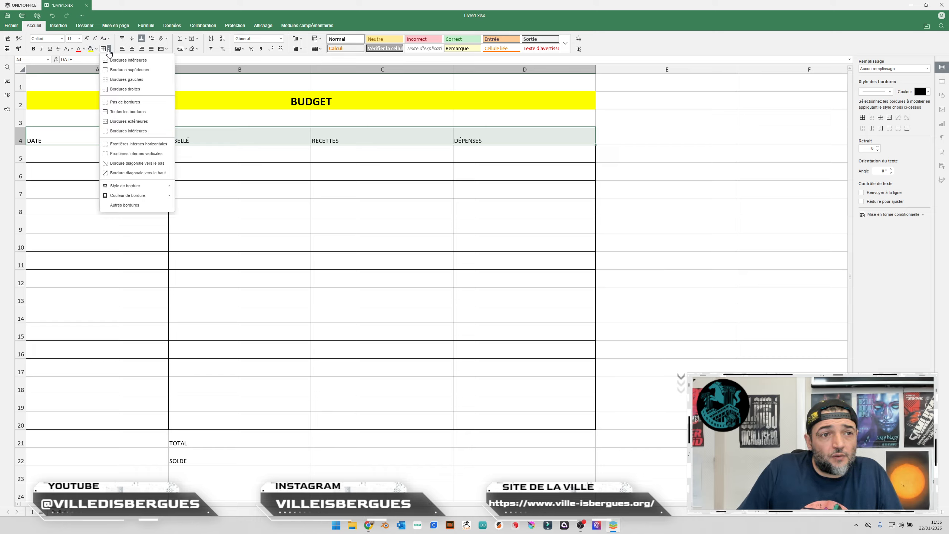
mouse_move(172, 187)
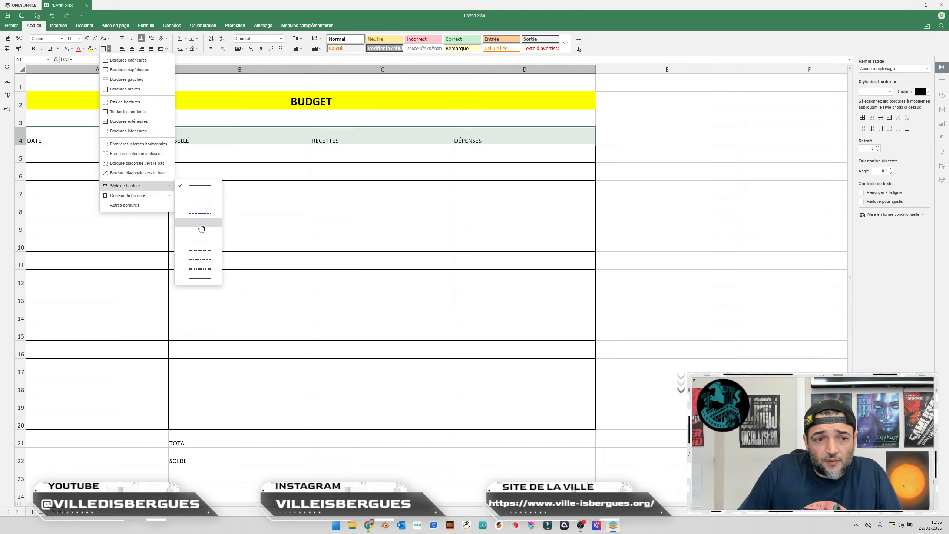
left_click(199, 279)
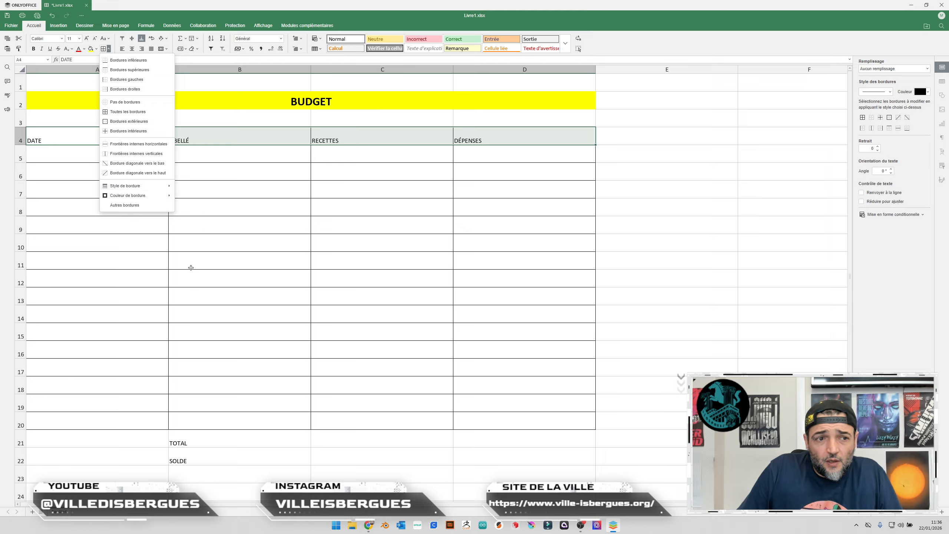
mouse_move(124, 197)
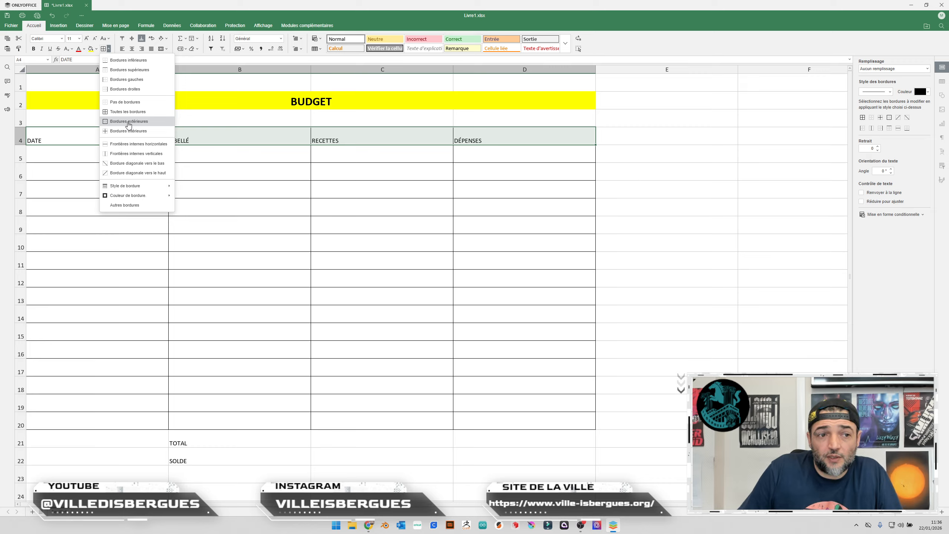
left_click(129, 122)
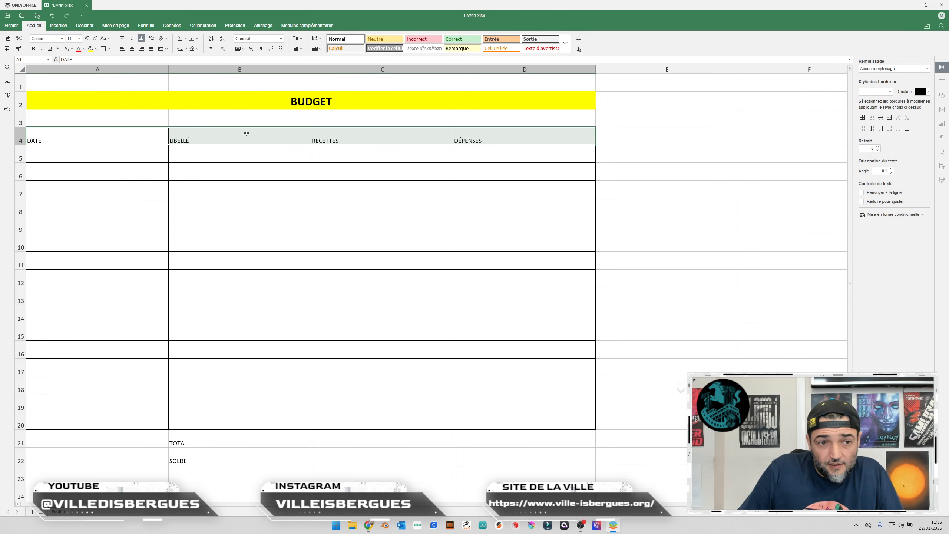
left_click(681, 215)
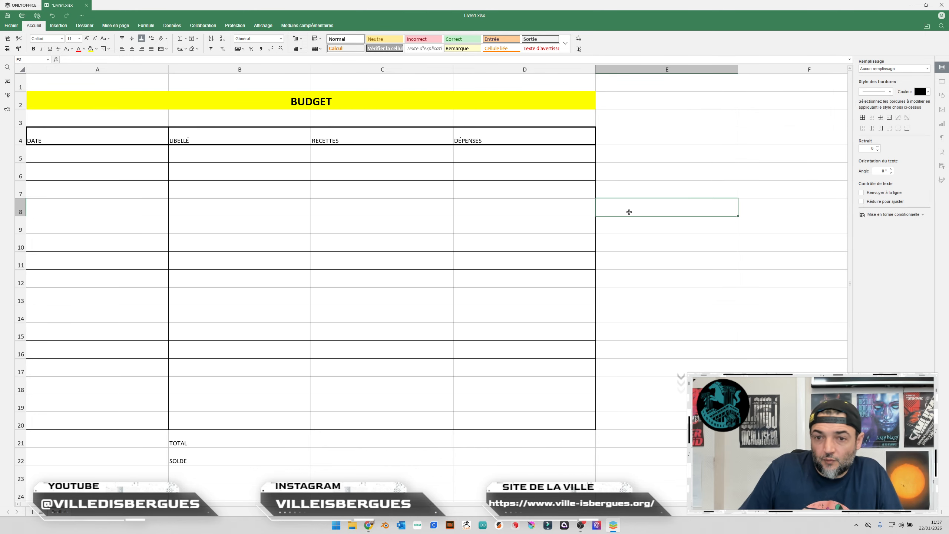
left_click(647, 229)
- Apply thick outside borders around the whole table range A4:D20, leaving the inner lines thin
mouse_move(42, 129)
left_mouse_down()
mouse_move(411, 314)
mouse_move(575, 416)
left_mouse_up()
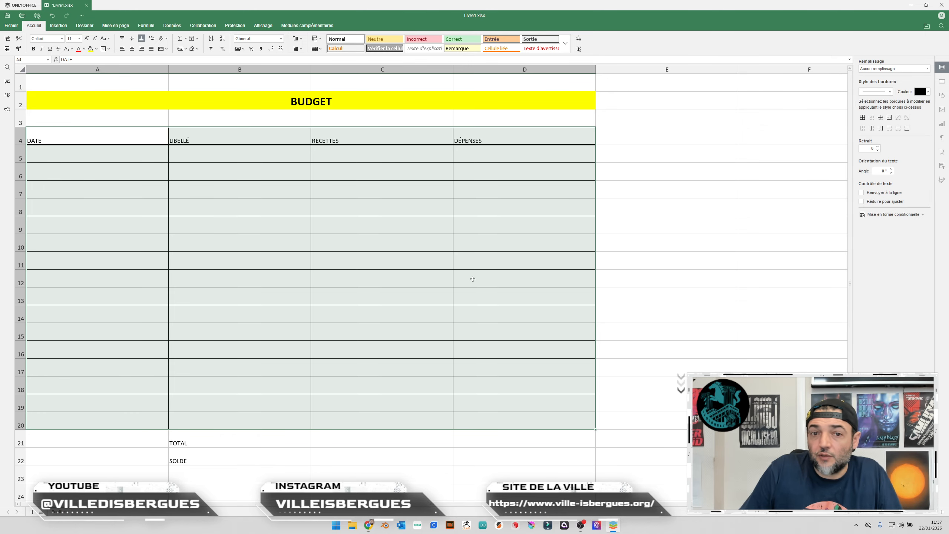
left_click(104, 50)
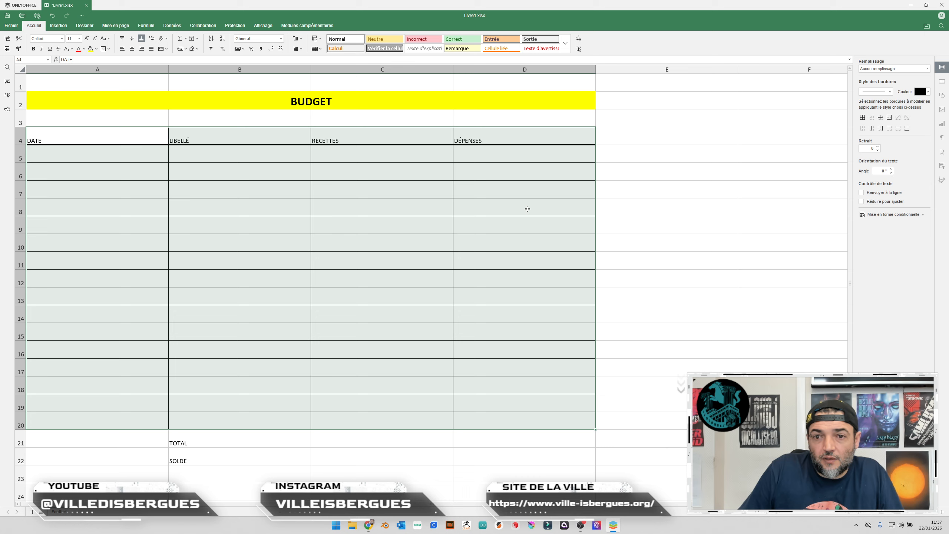
left_click(697, 202)
left_click(771, 274)
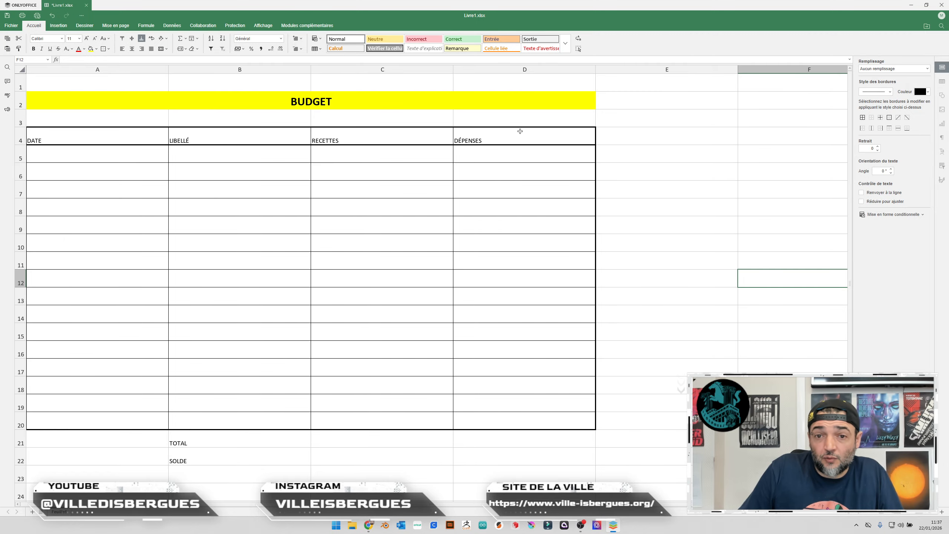
- Frame each table column separately with thick outside borders from row 4 to row 20: DÉPENSES, RECETTES, LIBELLÉ and DATE
left_click_drag(521, 131, 514, 424)
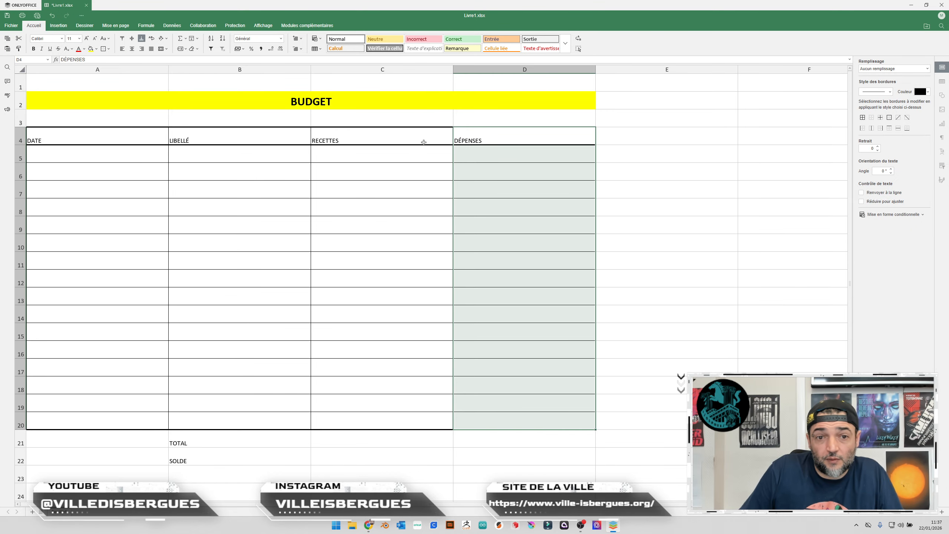
left_click_drag(374, 135, 358, 408)
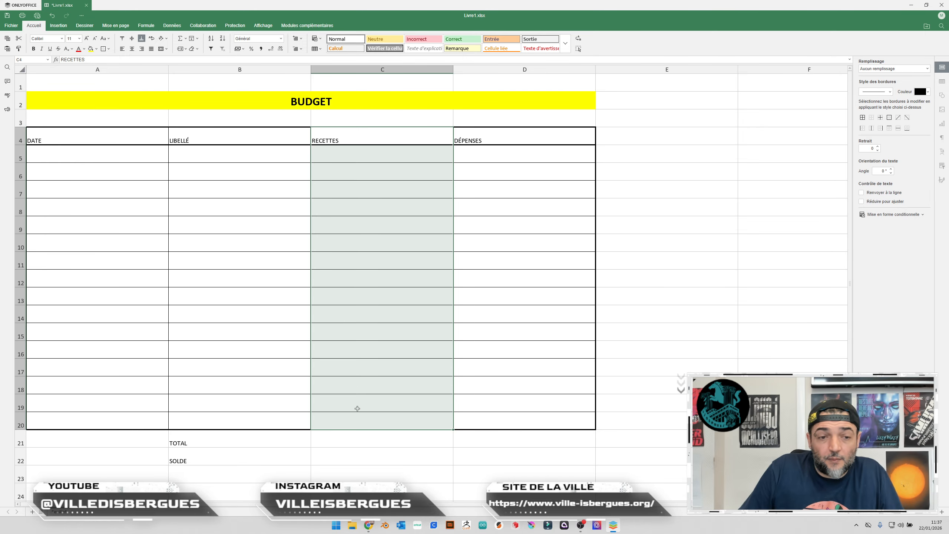
left_click(103, 48)
left_click_drag(218, 153, 214, 426)
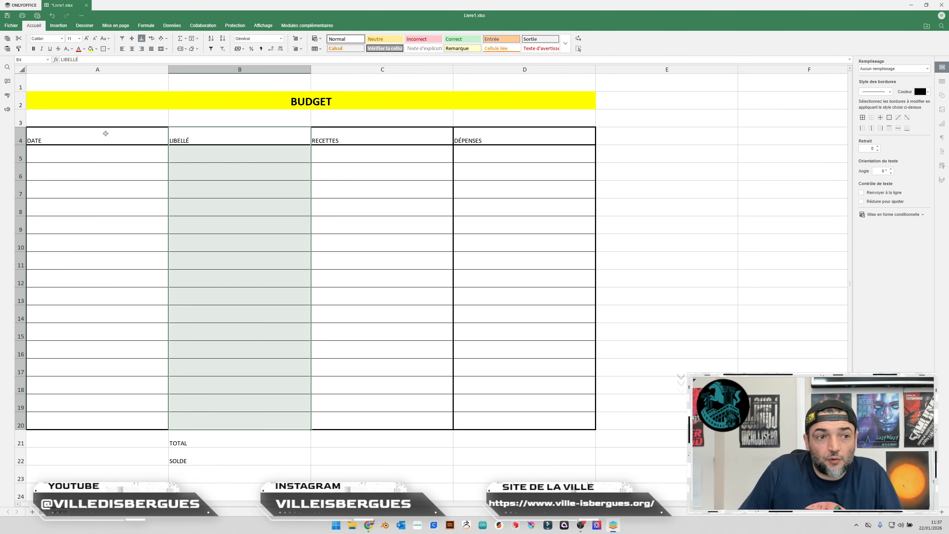
left_click_drag(106, 133, 102, 416)
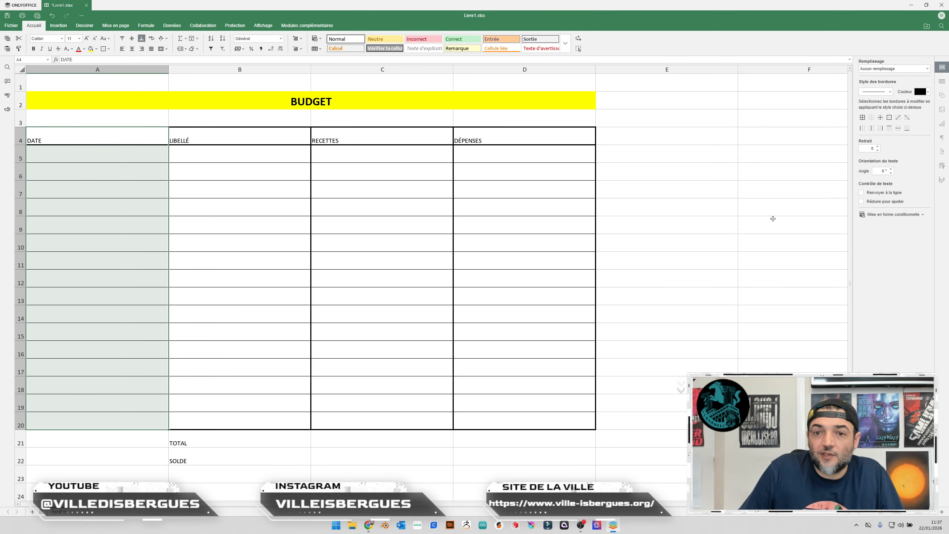
left_click(741, 209)
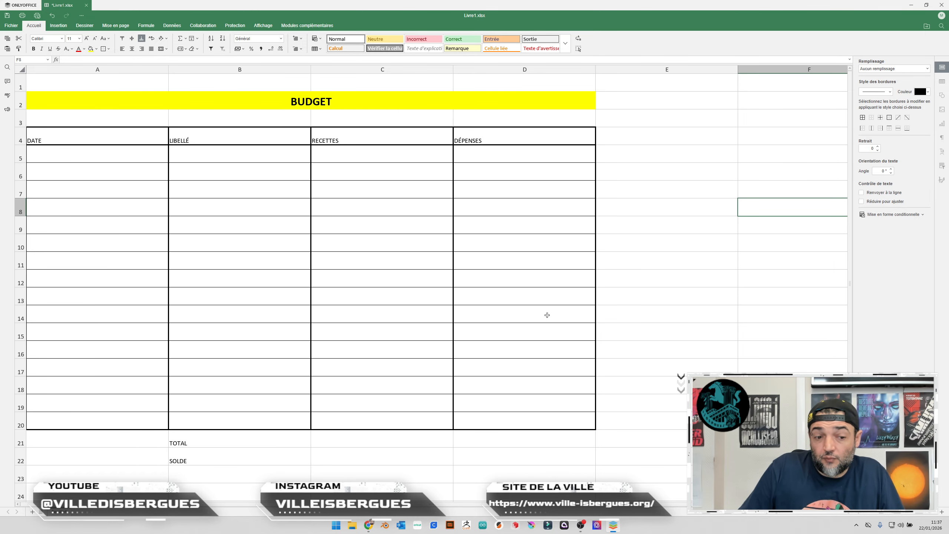
- Apply thick outside borders around the TOTAL label cell and the cell beside it, B21:C21
left_click(202, 441)
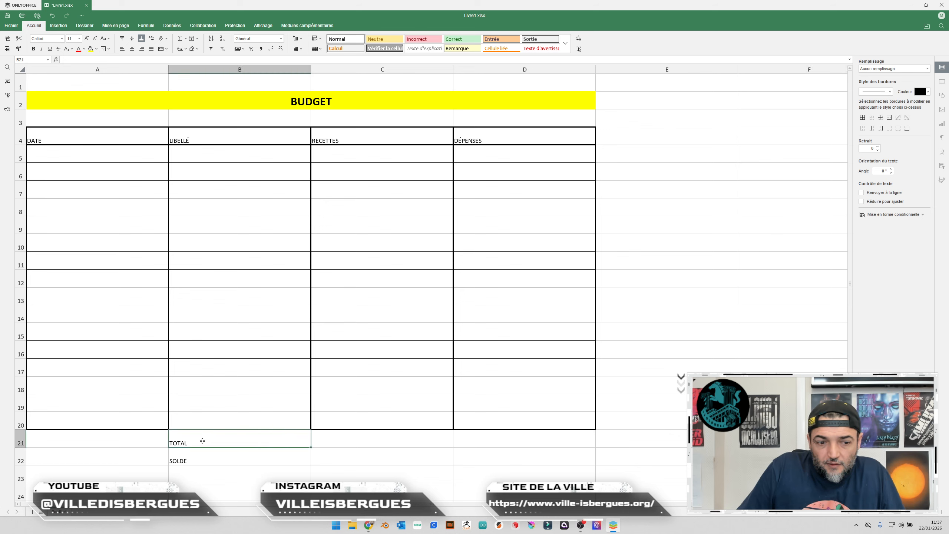
left_click_drag(236, 437, 386, 444)
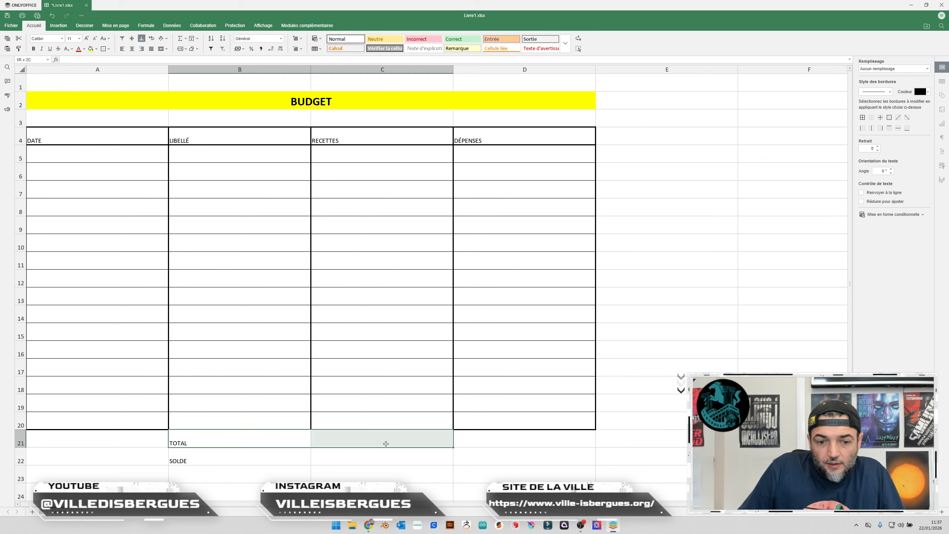
left_click(103, 51)
- Apply thick outside borders to the SOLDE label cell B22 and, as a separate frame, to C22:D22
left_click(247, 456)
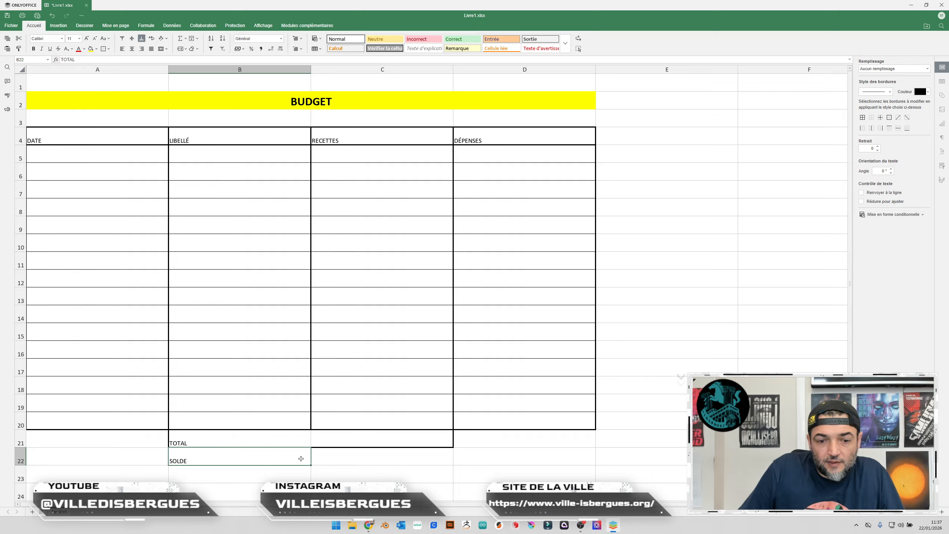
left_click_drag(301, 459, 269, 460)
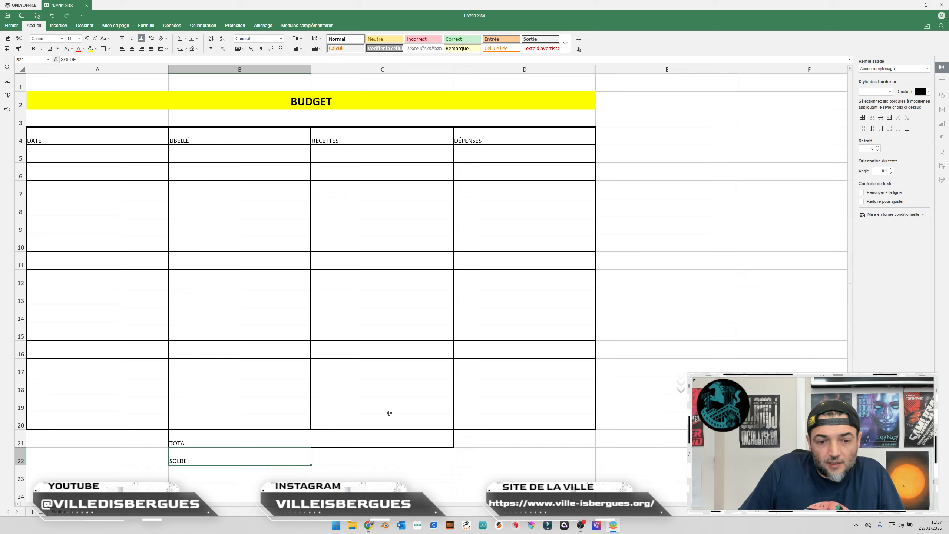
left_click(364, 458)
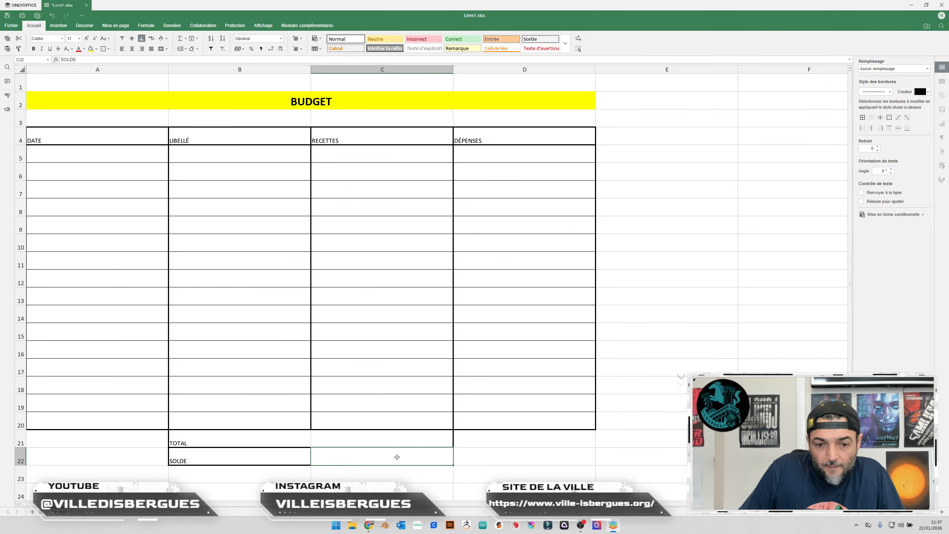
left_click_drag(397, 457, 508, 458)
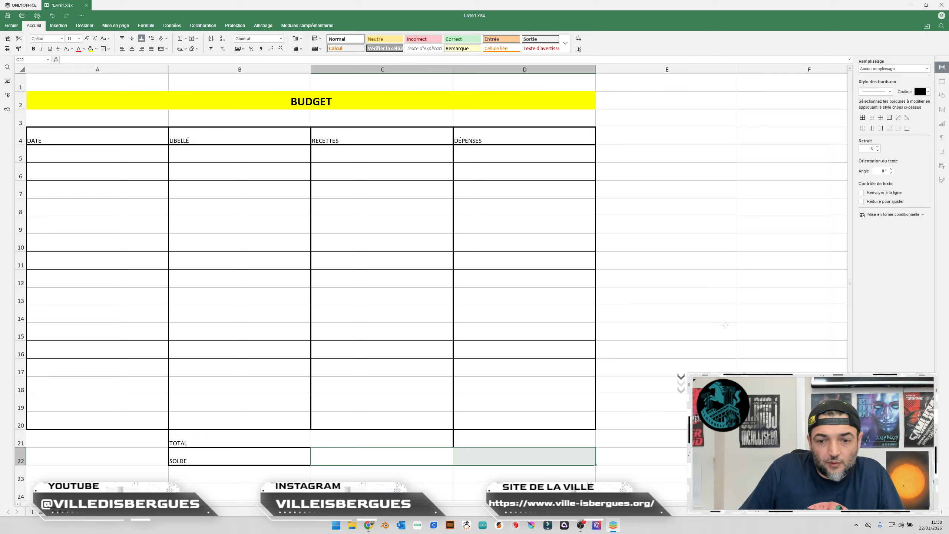
left_click(681, 311)
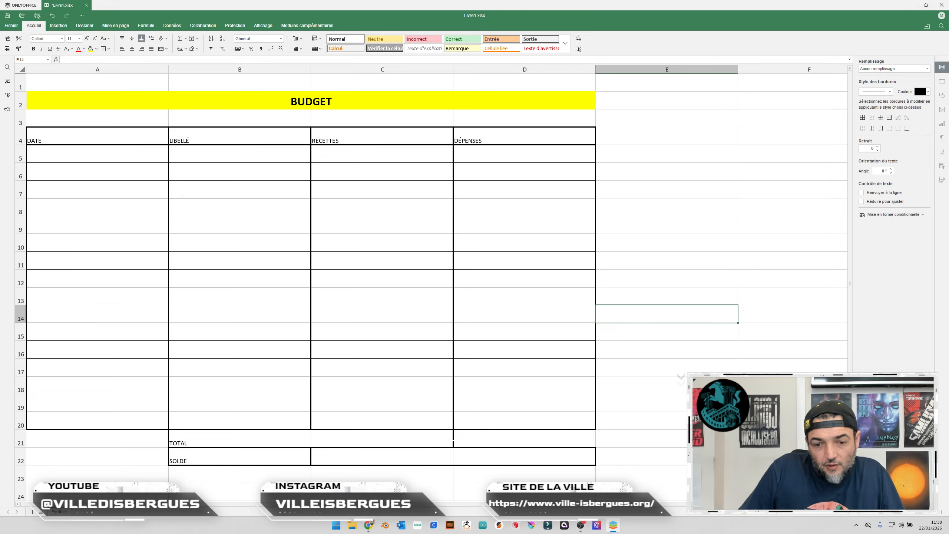
- Remove all borders from cell C21 beside the TOTAL label
left_click(440, 440)
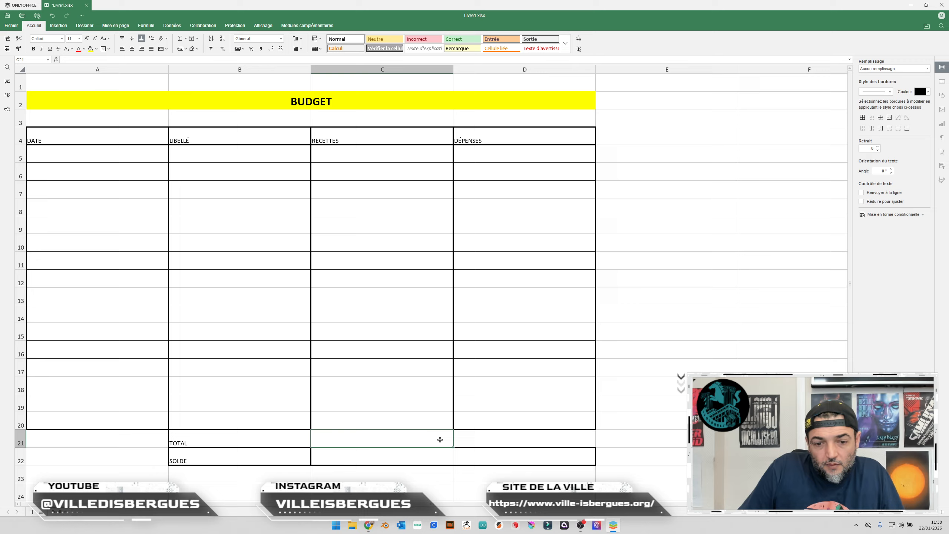
left_click(108, 49)
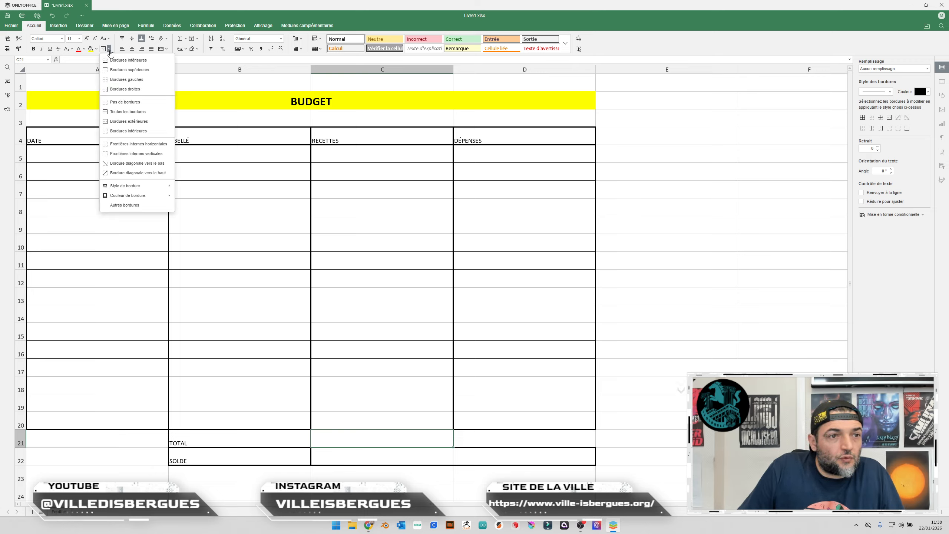
left_click(124, 102)
left_click(600, 384)
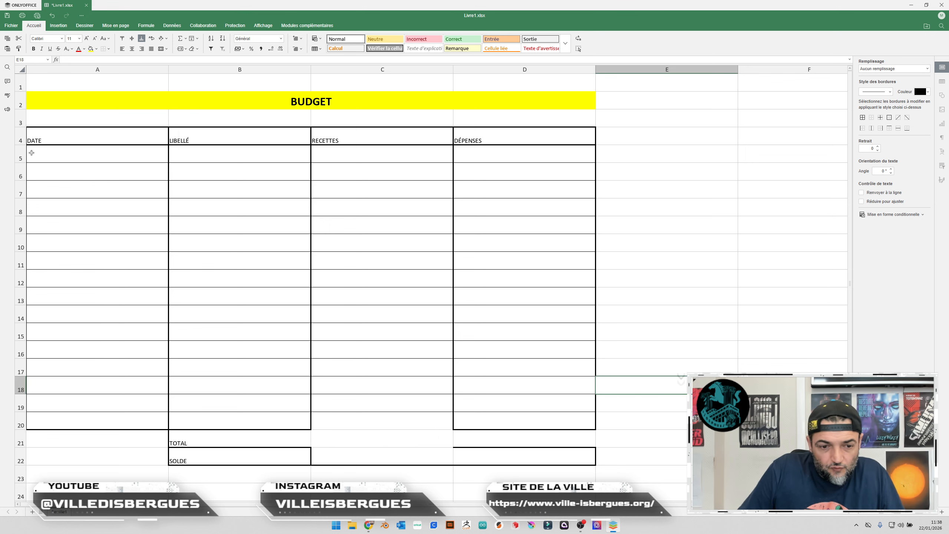
- Reapply the outside borders to the table range A4:D20 to restore the bottom edge under RECETTES
mouse_move(54, 133)
left_mouse_down()
mouse_move(424, 375)
mouse_move(523, 420)
left_mouse_up()
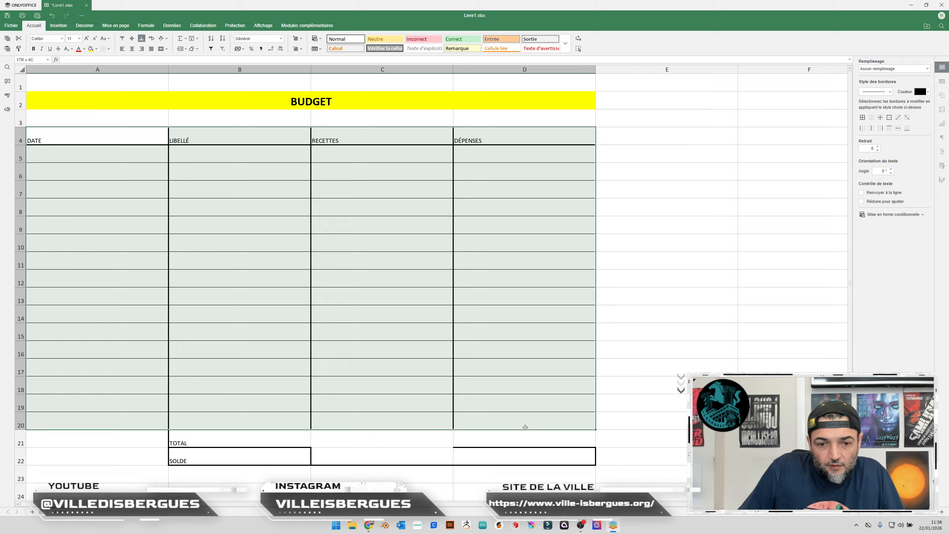
left_click(109, 48)
left_click(125, 122)
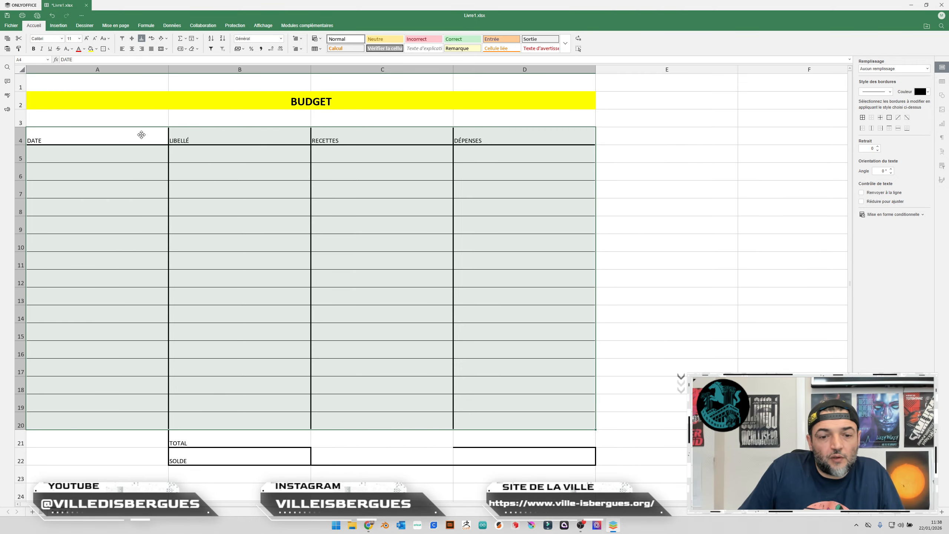
left_click(629, 357)
- Reapply the thick outside borders to the cells C22:D22 beside the SOLDE label and deselect them
left_click_drag(298, 461, 321, 460)
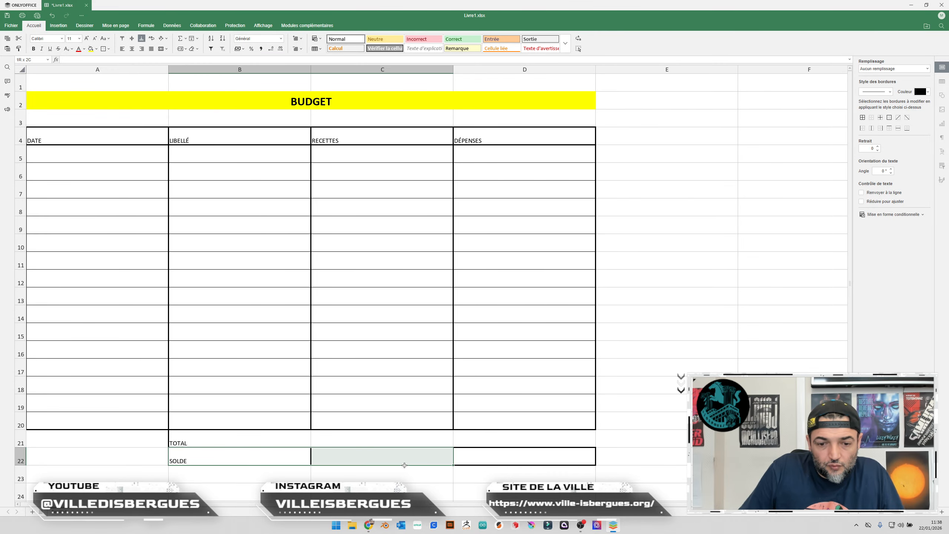
left_click(391, 464)
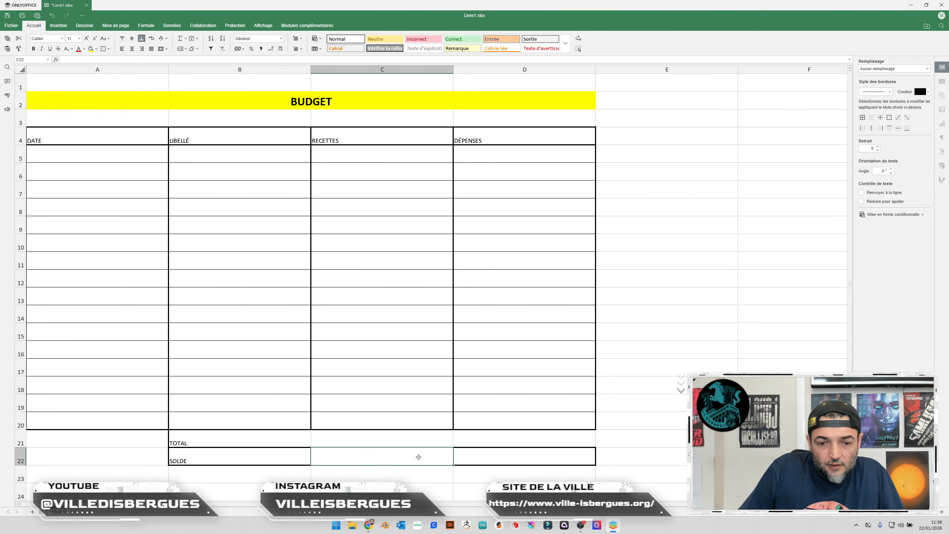
left_click_drag(419, 457, 512, 459)
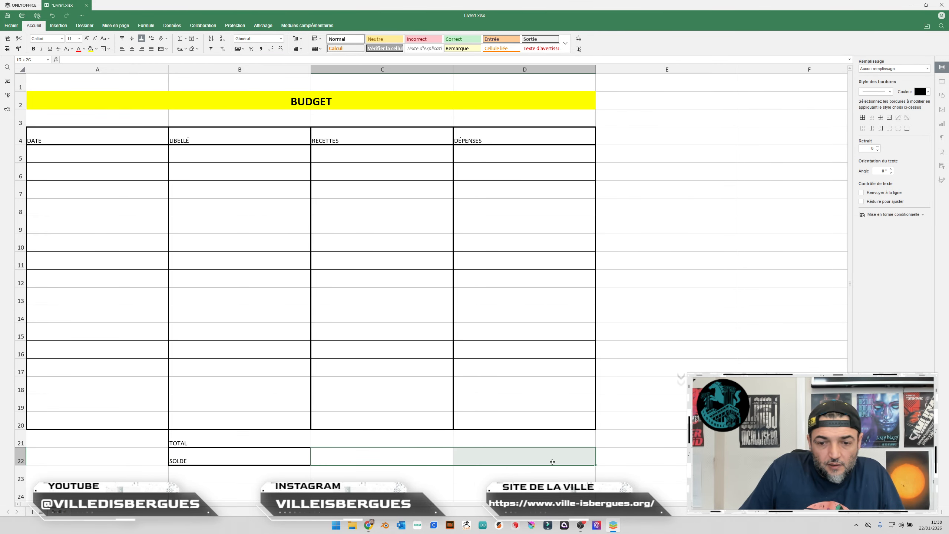
left_click(104, 48)
left_click(689, 301)
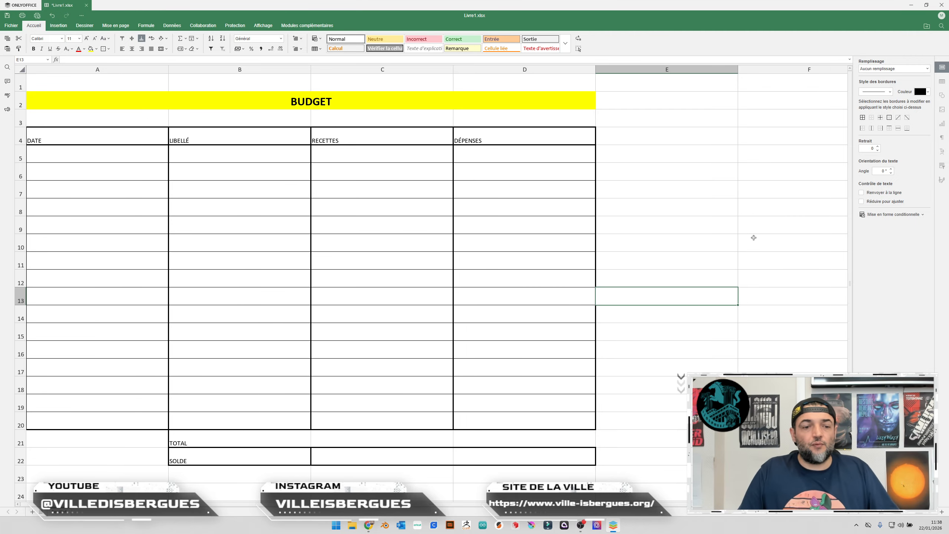
left_click(292, 442)
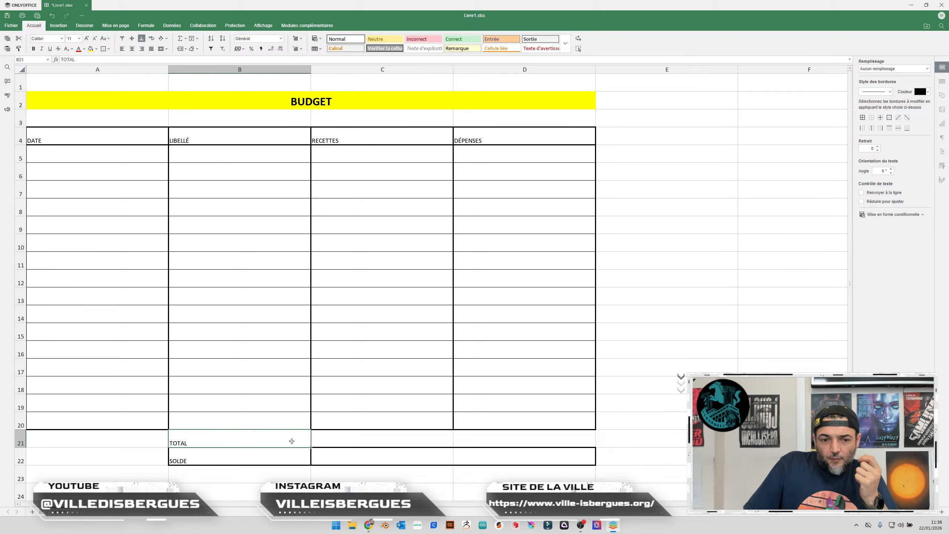
left_click(384, 437)
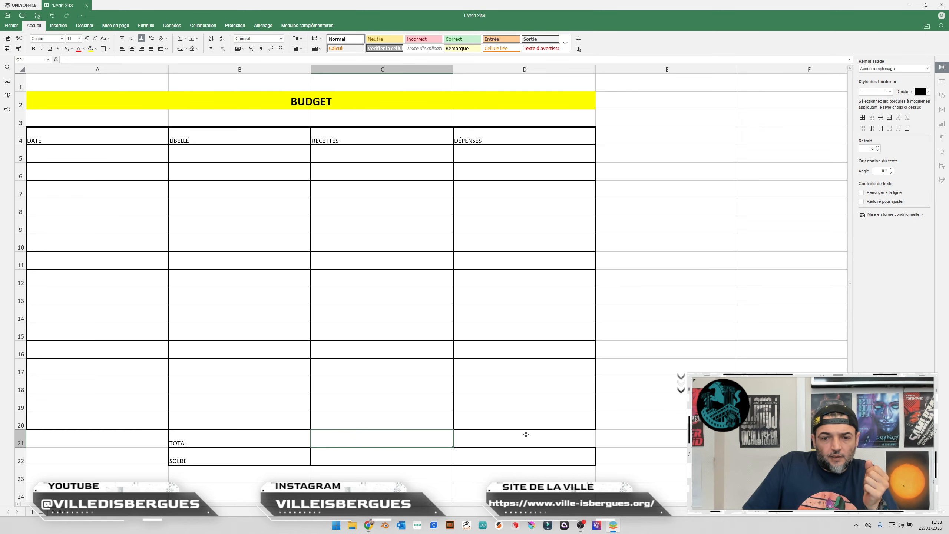
left_click(525, 437)
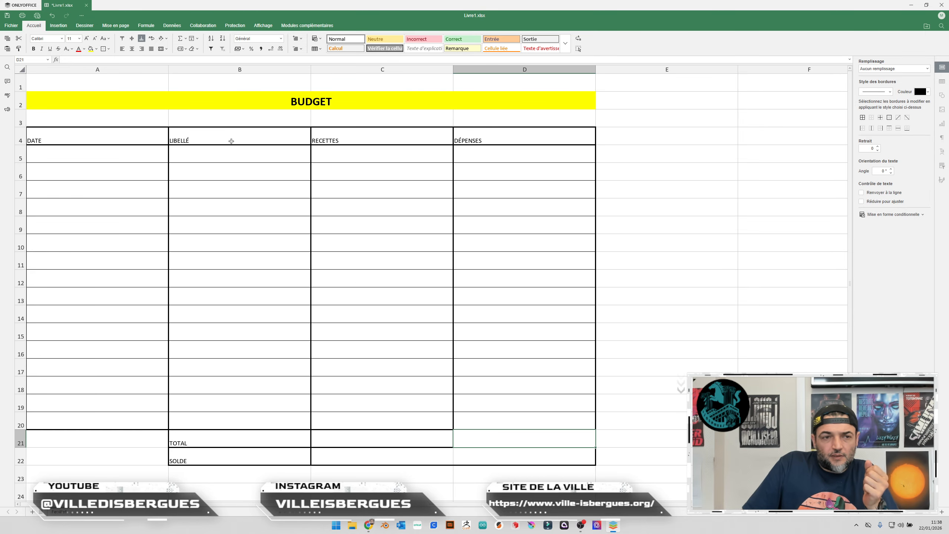
left_click(629, 363)
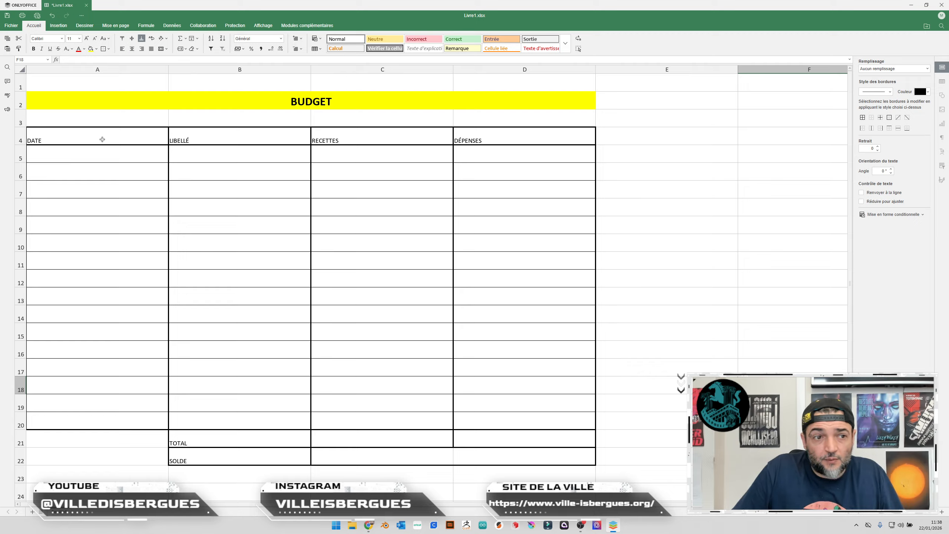
- Format the column headers in A4:D4 as bold, size 18 and centred both horizontally and vertically
left_click_drag(101, 139, 505, 136)
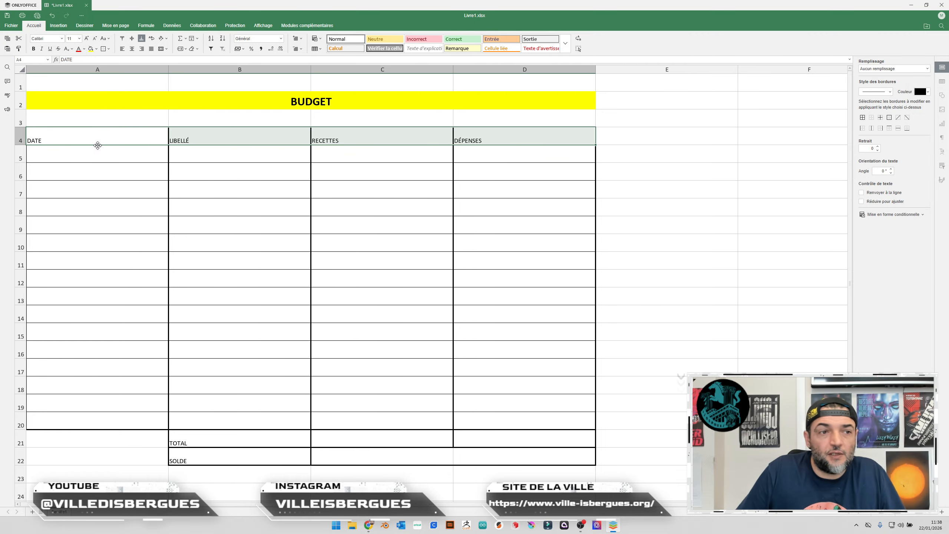
left_click(133, 50)
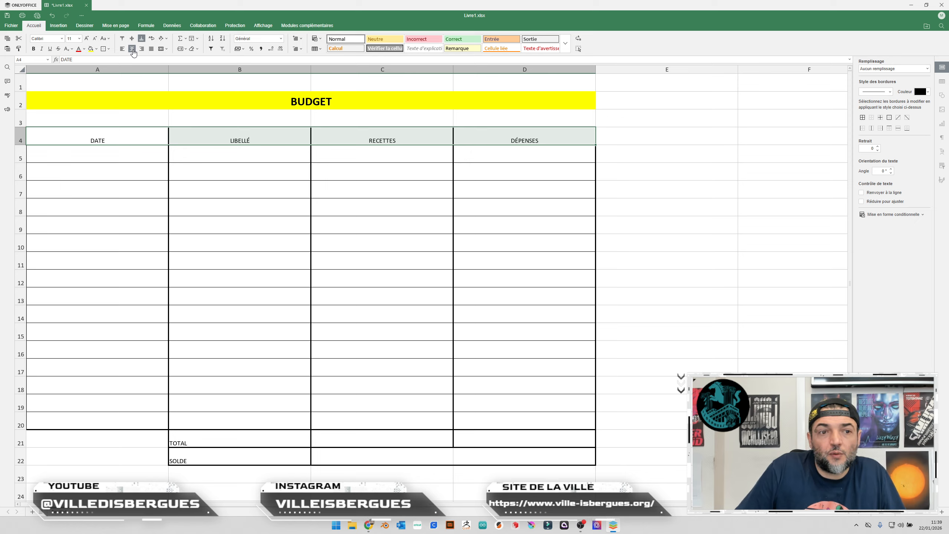
left_click(132, 38)
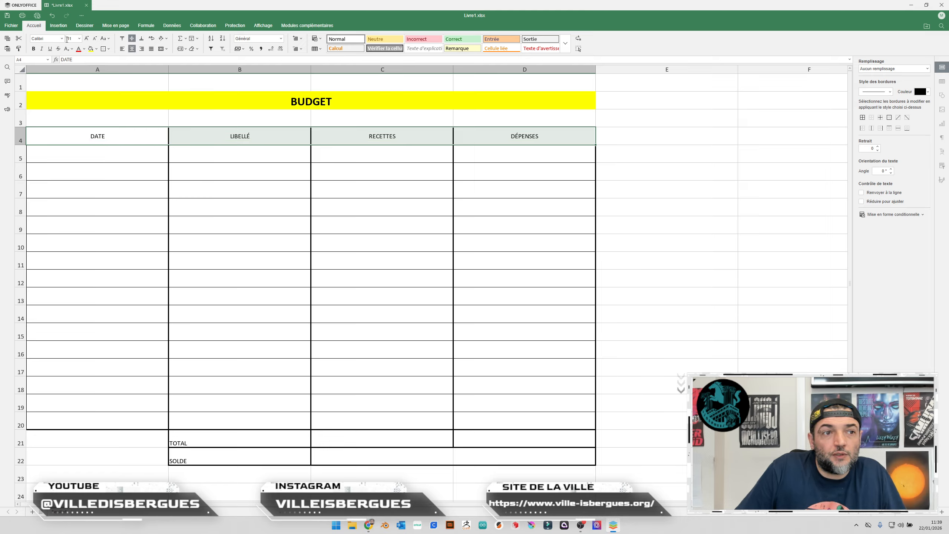
left_click(67, 39)
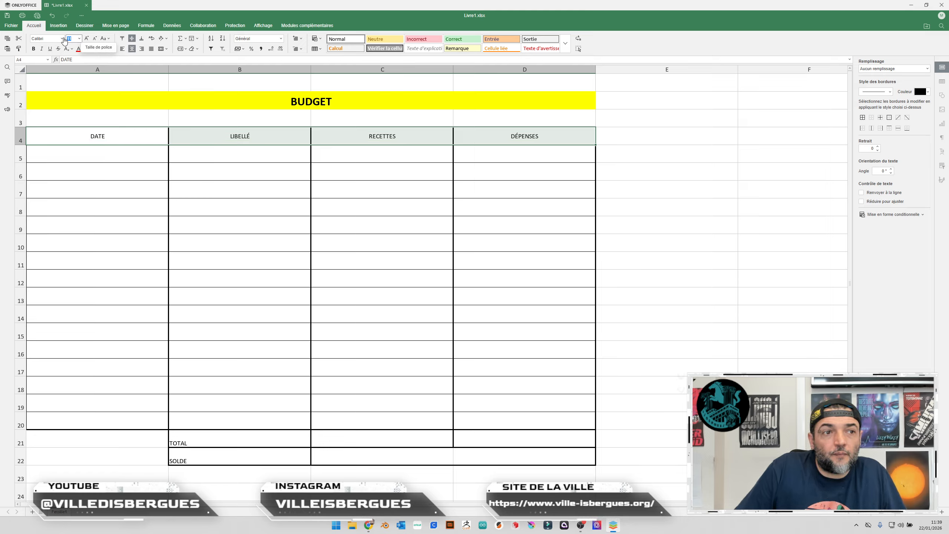
type("1")
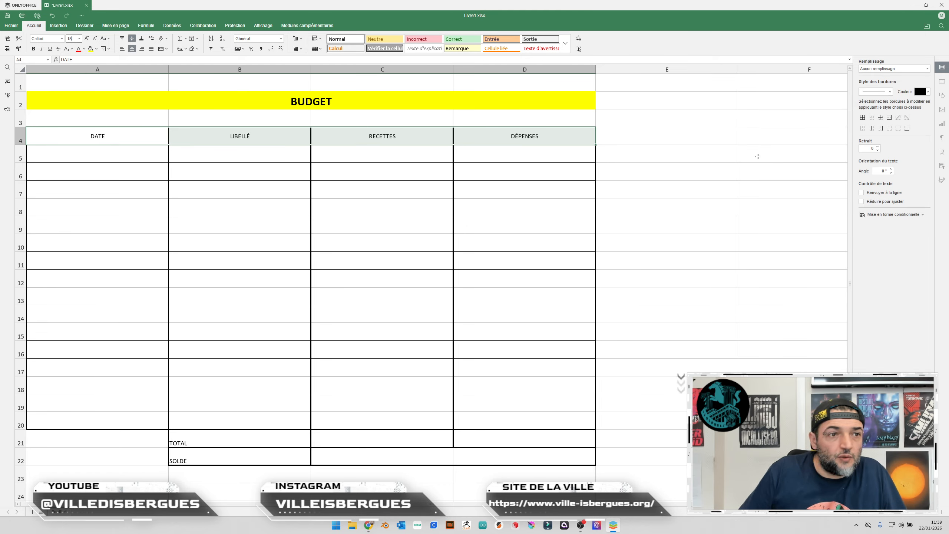
type("8")
key("Return")
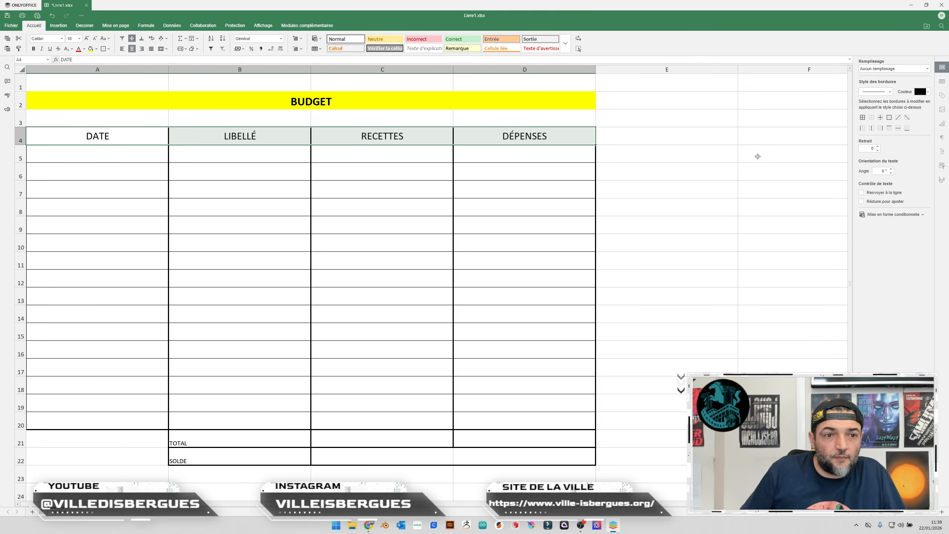
left_click(33, 49)
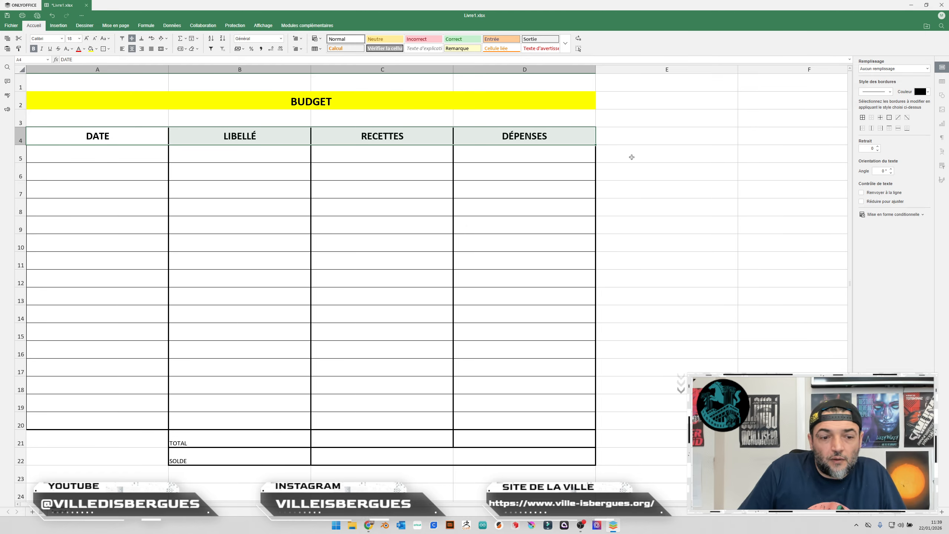
- Format the TOTAL and SOLDE labels in B21:B22 as bold, size 18 and centred both horizontally and vertically
left_click_drag(222, 443, 224, 460)
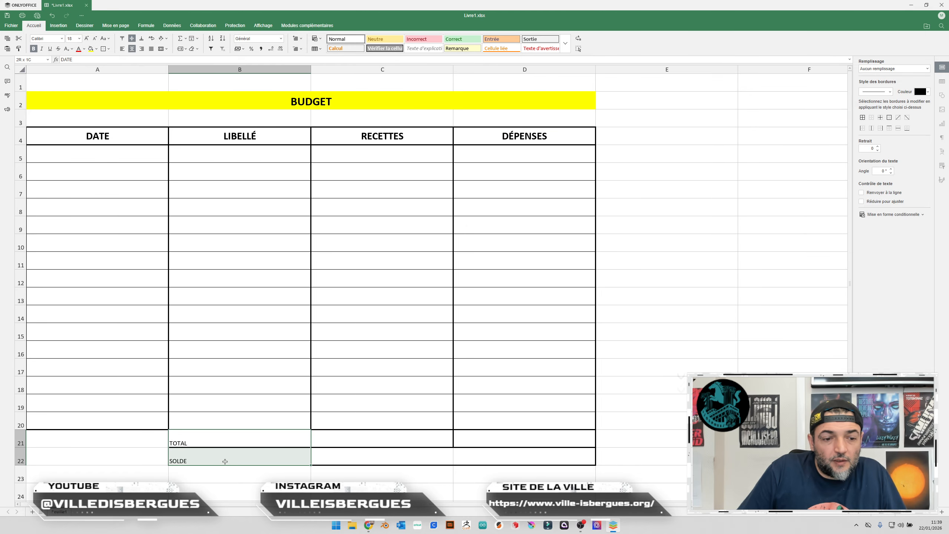
left_click(132, 49)
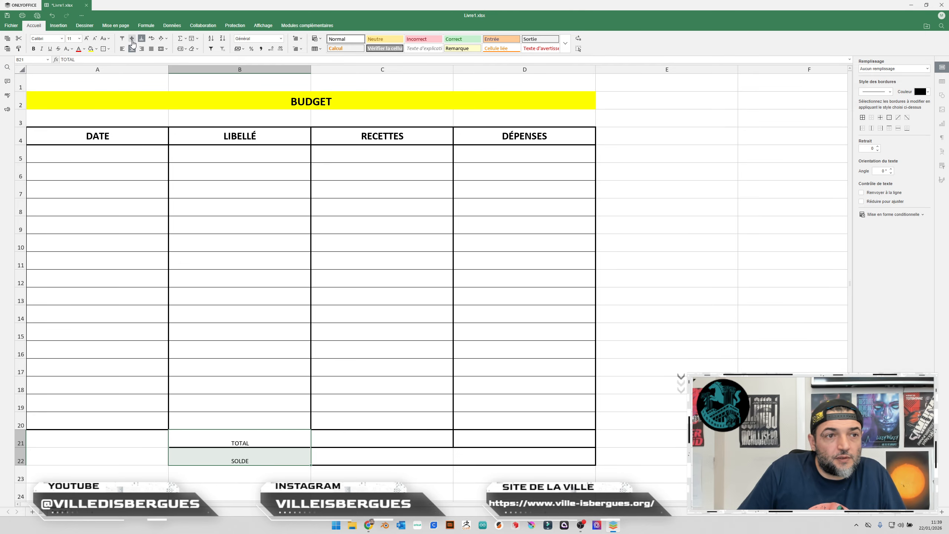
left_click(132, 38)
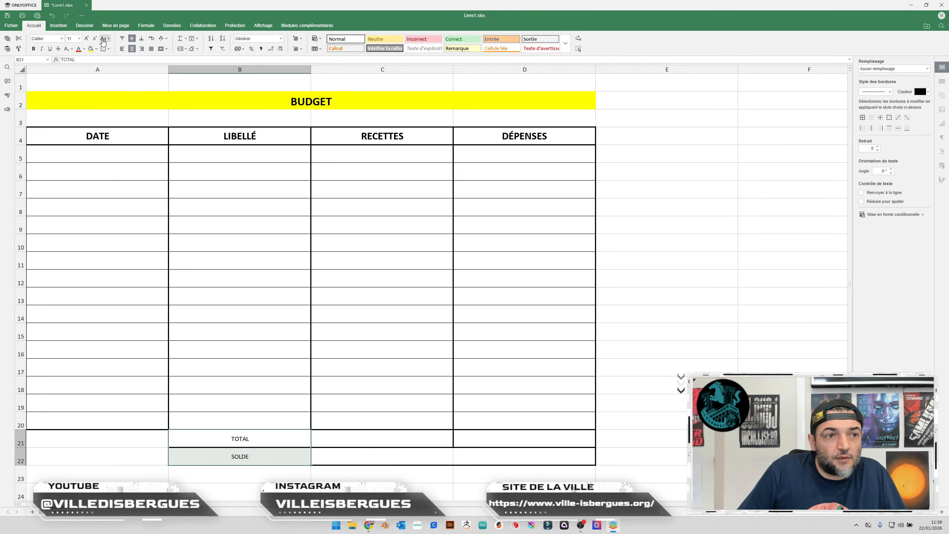
left_click(77, 38)
type("18")
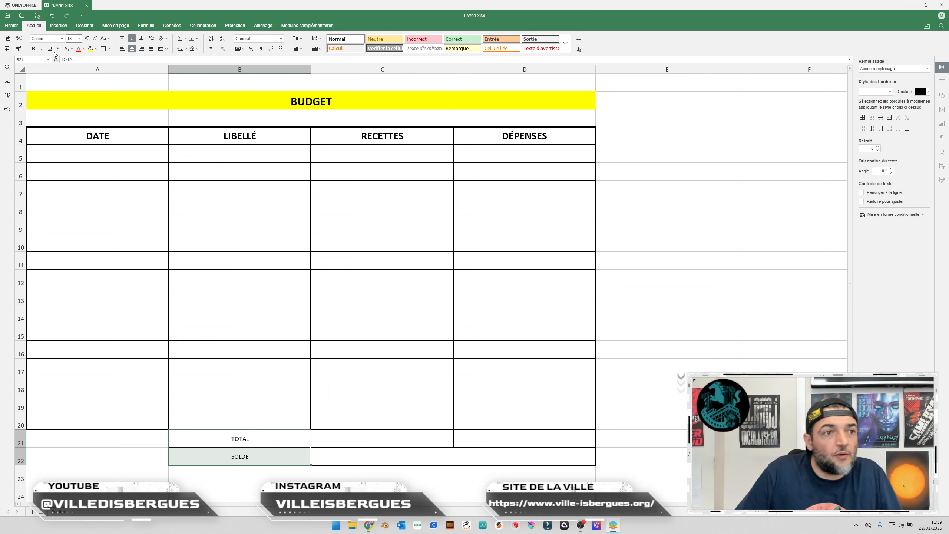
left_click(34, 49)
left_click(666, 320)
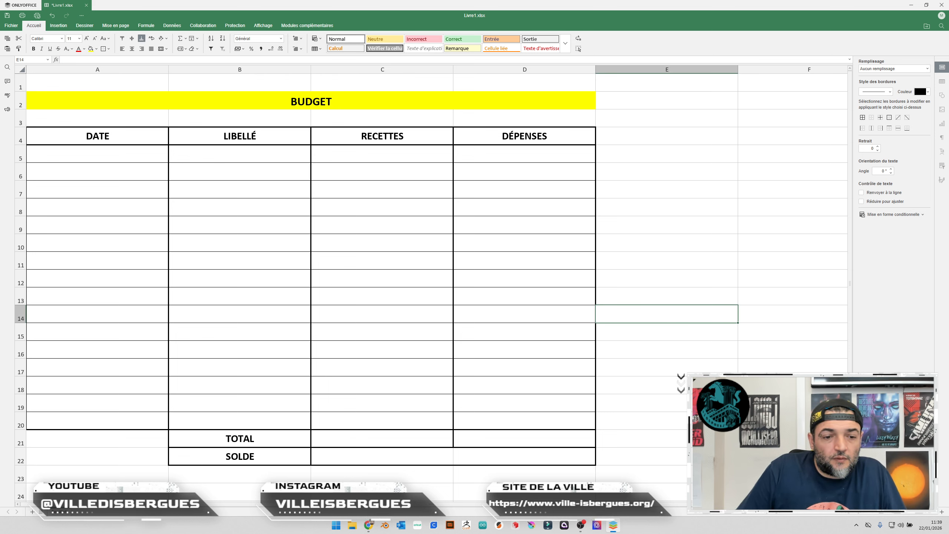
- Fill the DATE and LIBELLÉ header cells with the light grey theme colour, 15% darker
left_click_drag(98, 134, 227, 135)
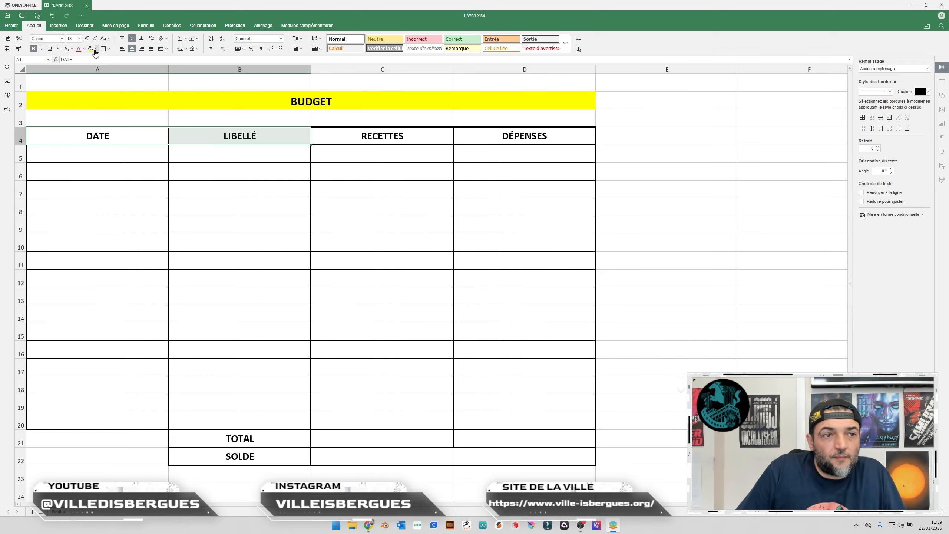
left_click(96, 48)
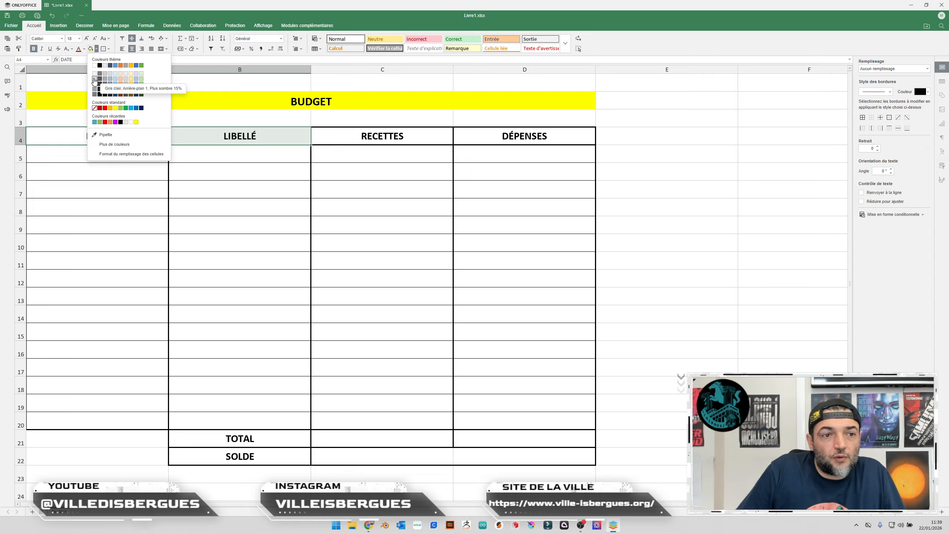
left_click(95, 78)
left_click(713, 303)
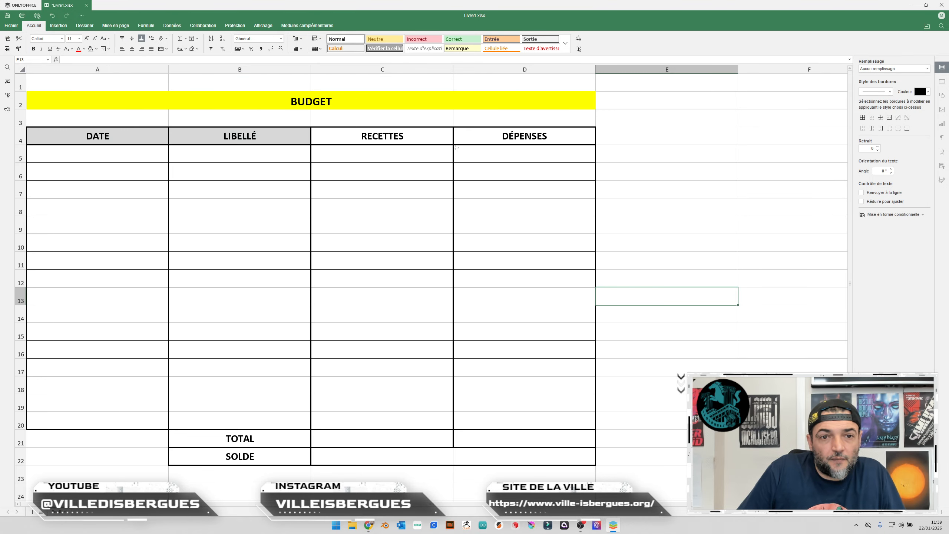
- Fill the RECETTES header with standard light green and the DÉPENSES header with standard red
left_click(406, 139)
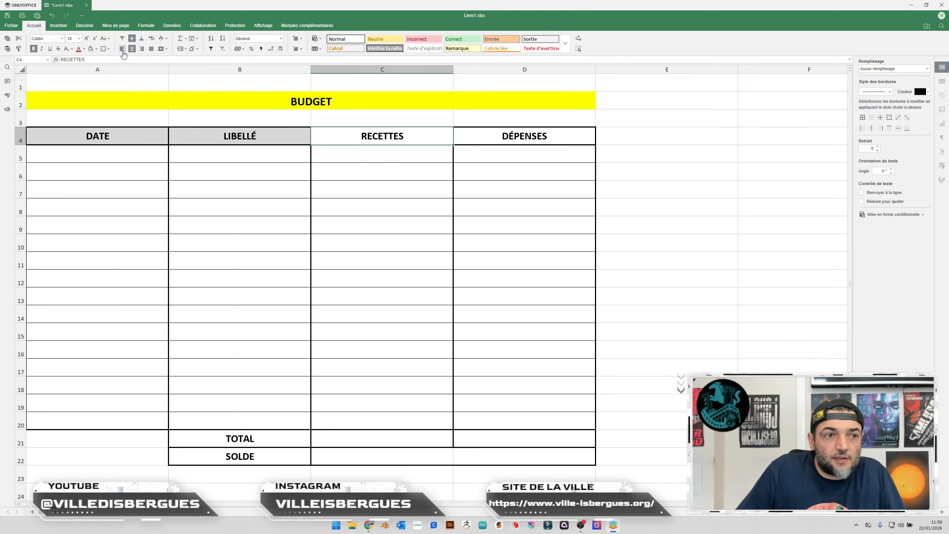
left_click(97, 49)
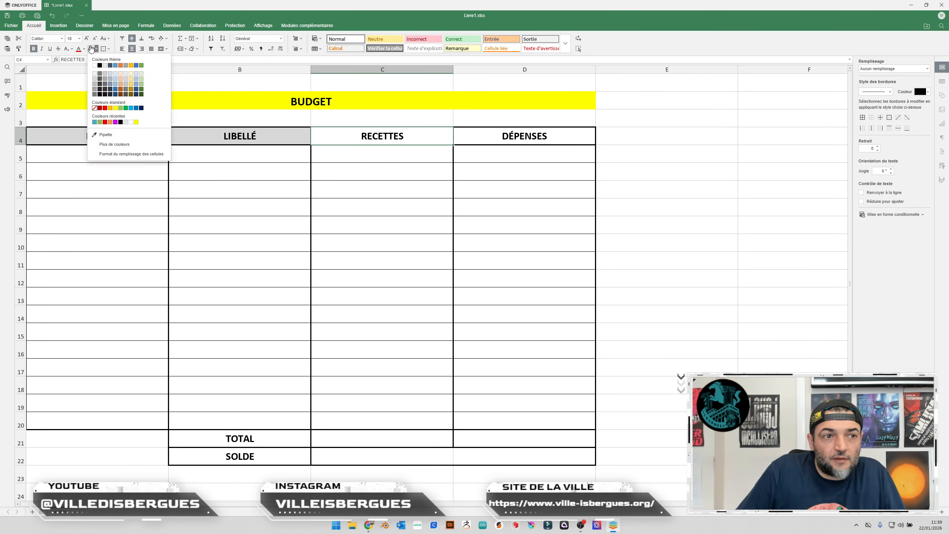
left_click(122, 108)
left_click(471, 135)
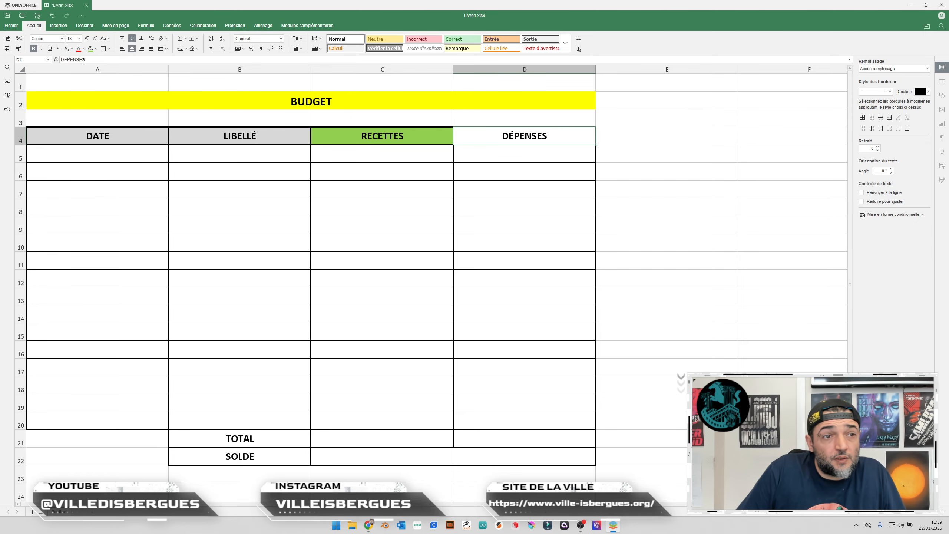
left_click(97, 49)
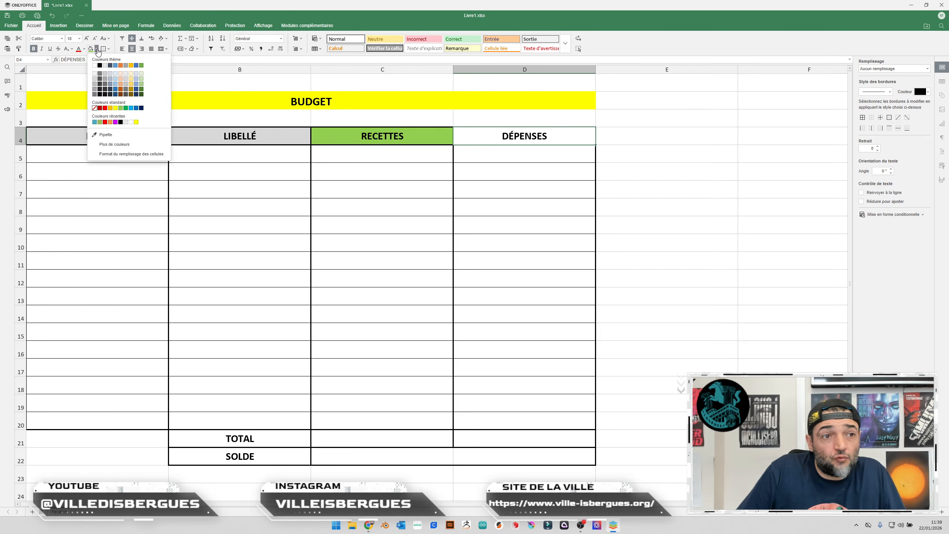
left_click(105, 107)
left_click(792, 264)
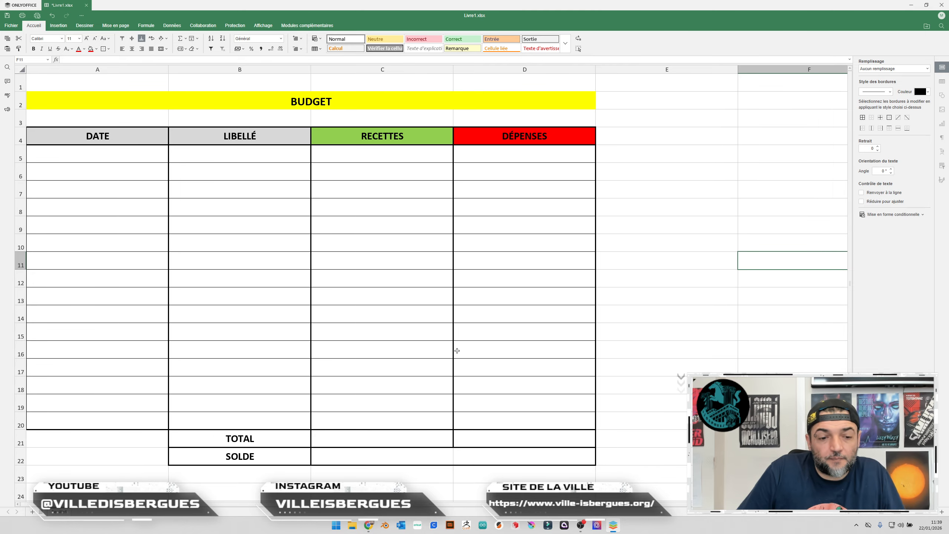
- Fill the TOTAL and SOLDE label cells B21:B22 with standard light blue
left_click_drag(270, 440, 269, 463)
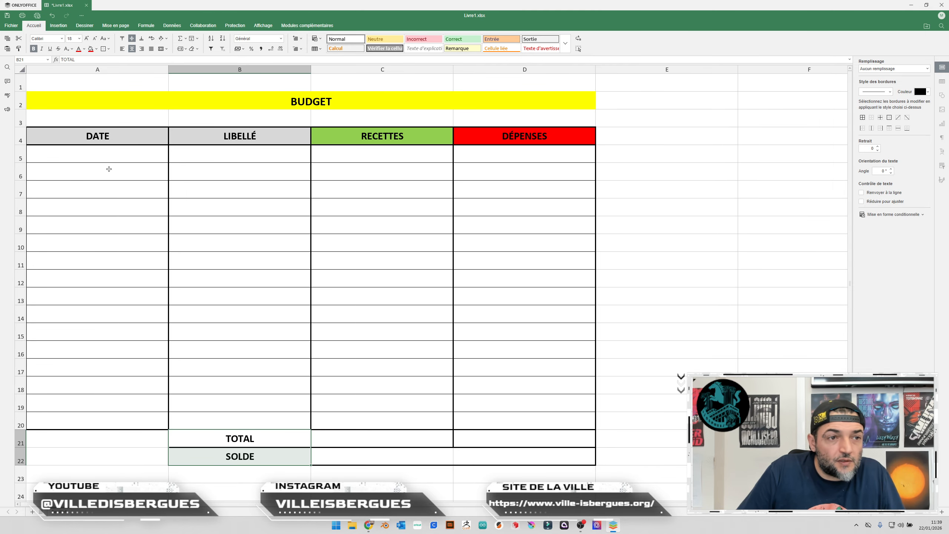
left_click(96, 49)
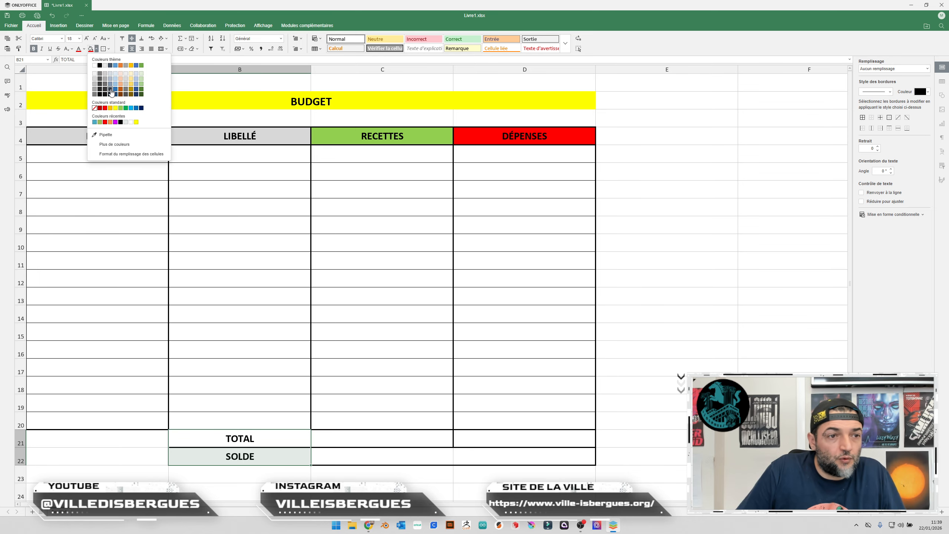
left_click(132, 108)
left_click(666, 303)
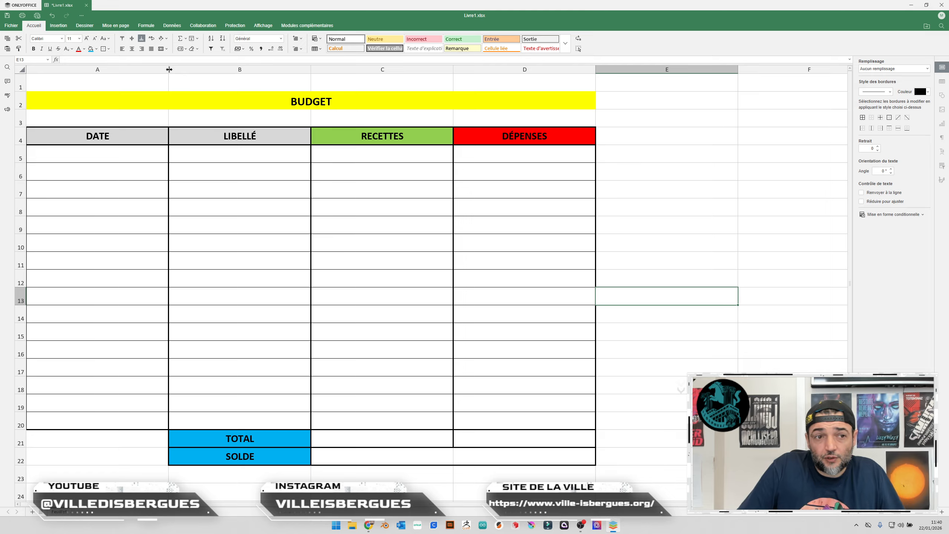
- Narrow the DATE column to about half its width and widen the LIBELLÉ column by about half
left_click_drag(169, 70, 98, 74)
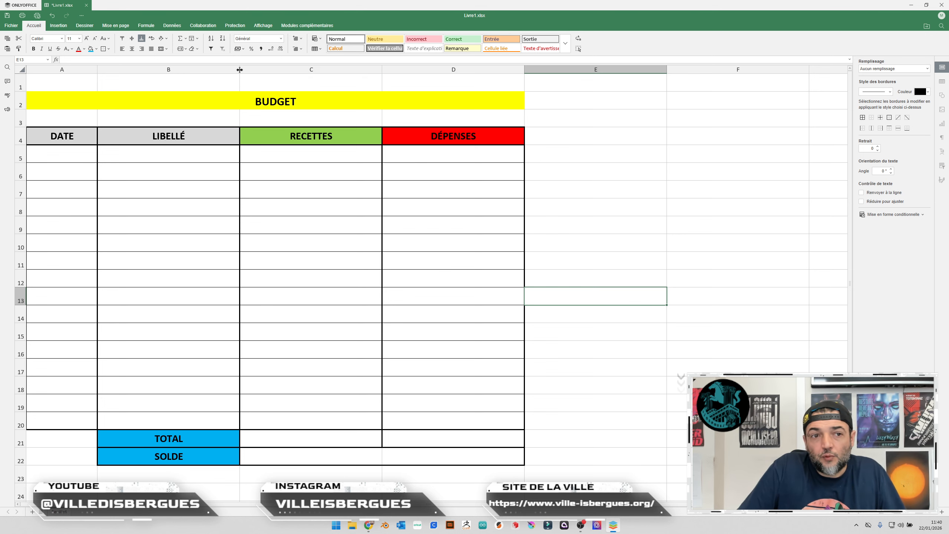
left_click_drag(239, 70, 312, 76)
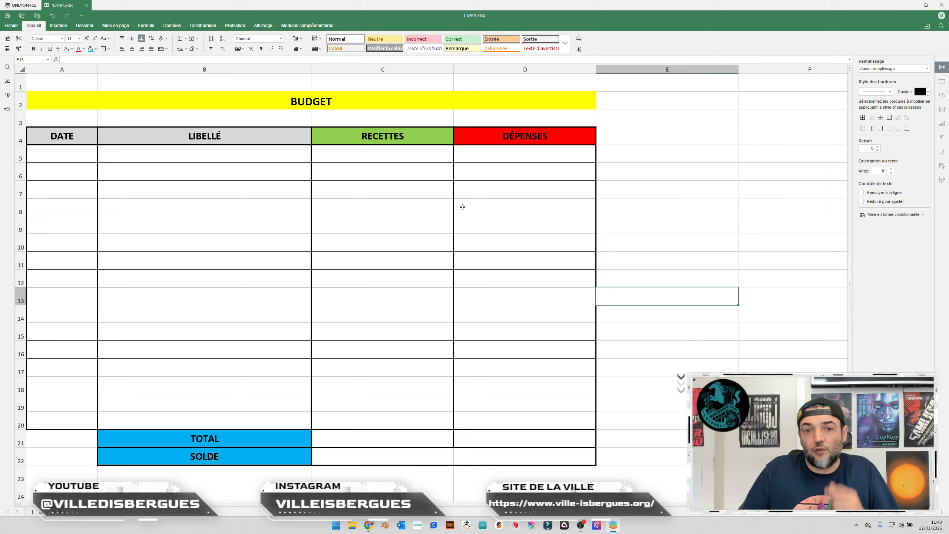
left_click(733, 207)
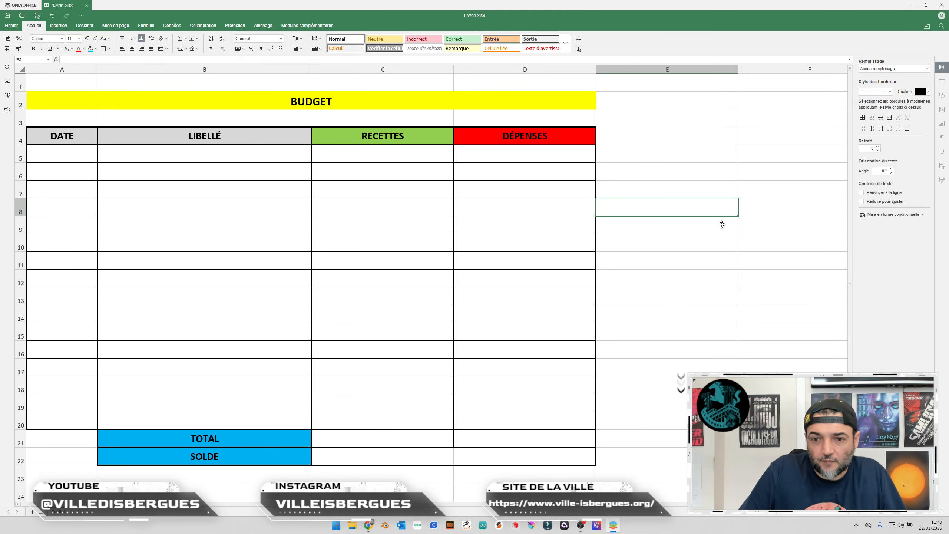
left_click(742, 210)
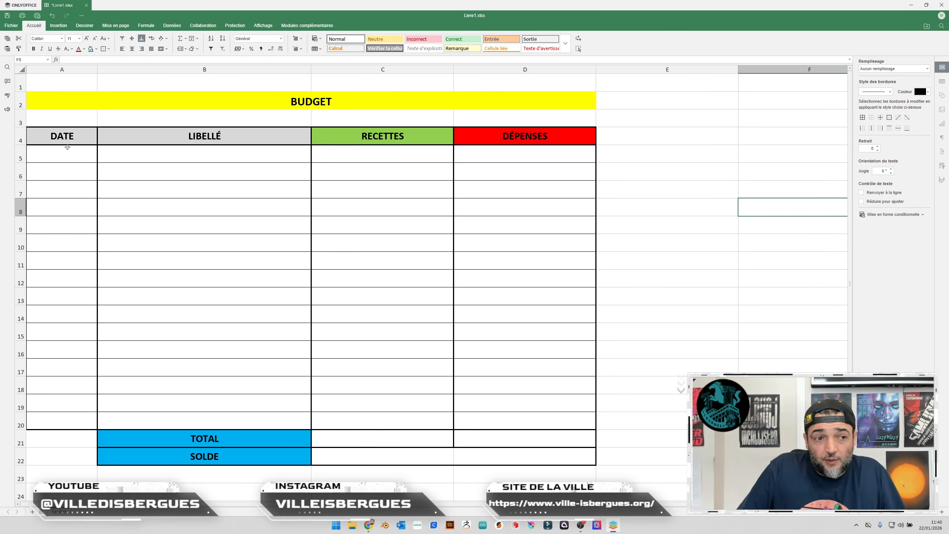
- Centre the entry cells A5:D20 horizontally and vertically and set their font size to 14
left_click_drag(63, 154, 555, 421)
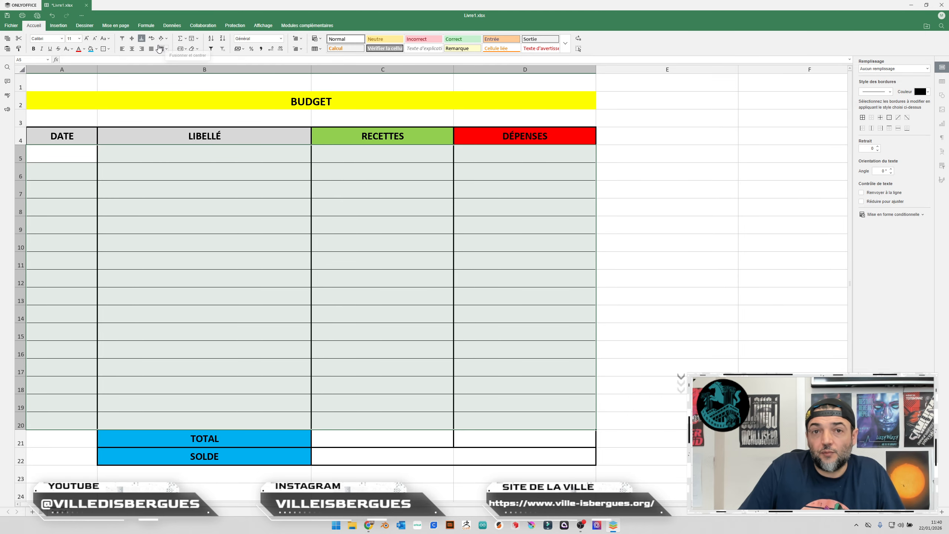
left_click(132, 41)
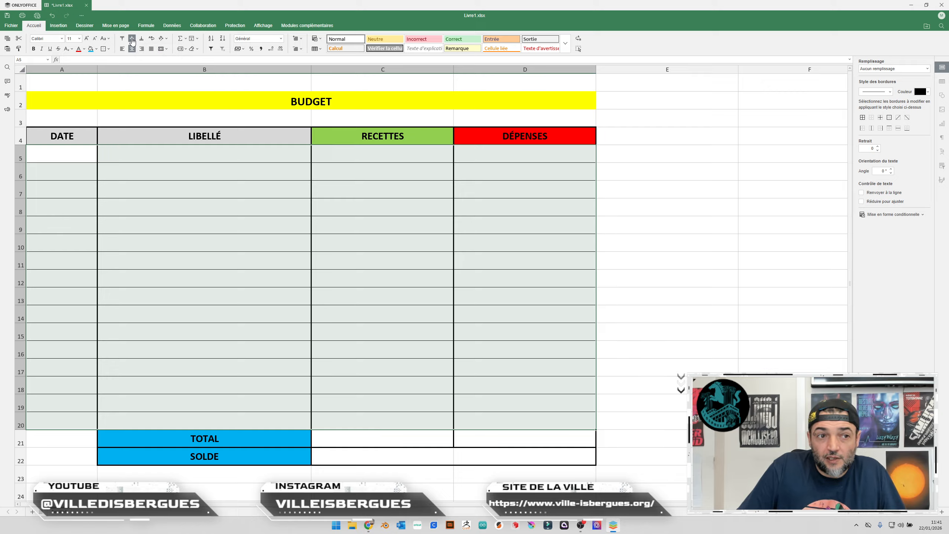
left_click(70, 39)
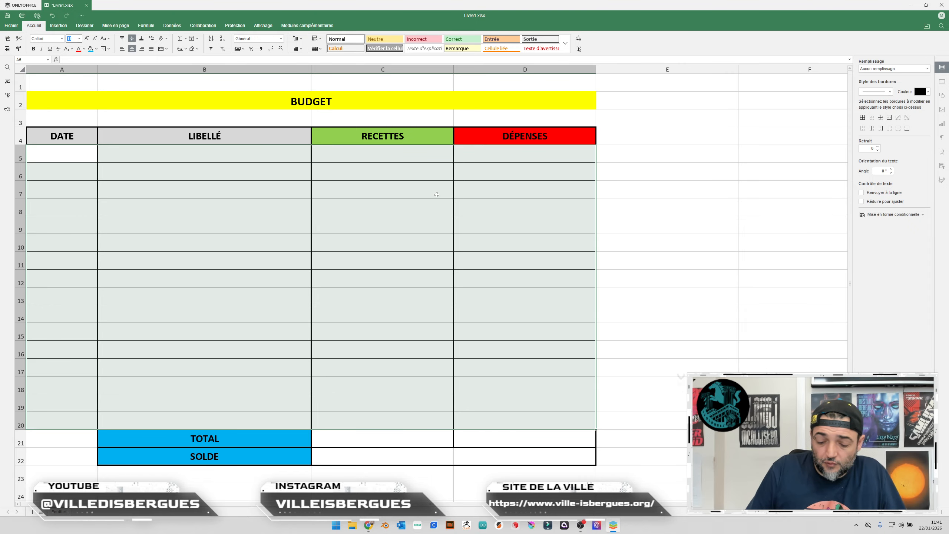
type("14")
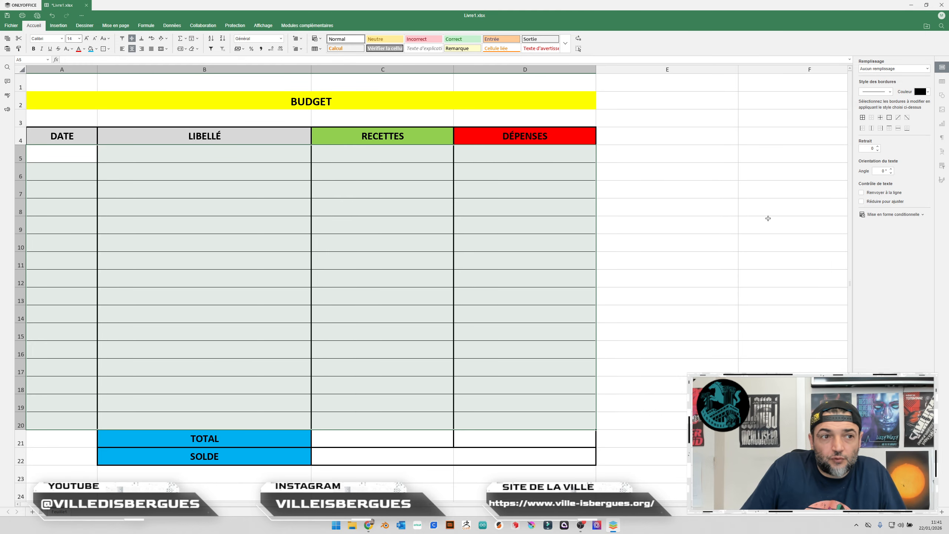
- Centre the TOTAL and SOLDE amount cells C21:D22 horizontally and vertically, and format them in bold at font size 16
left_click(738, 223)
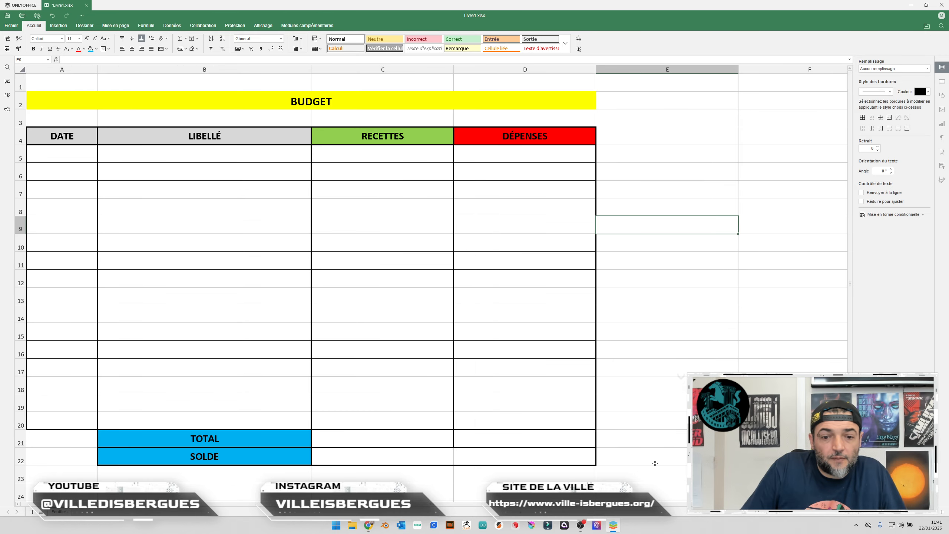
left_click_drag(412, 439, 522, 454)
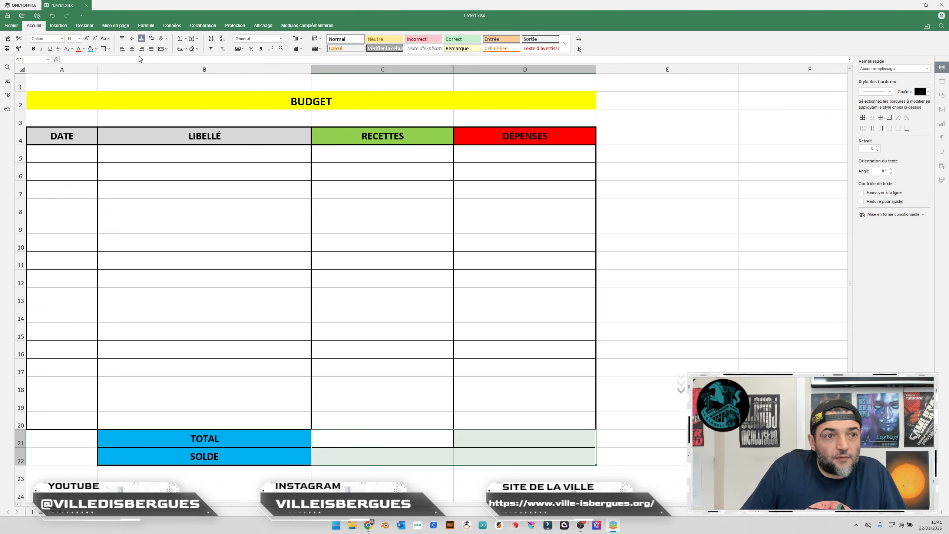
left_click(132, 38)
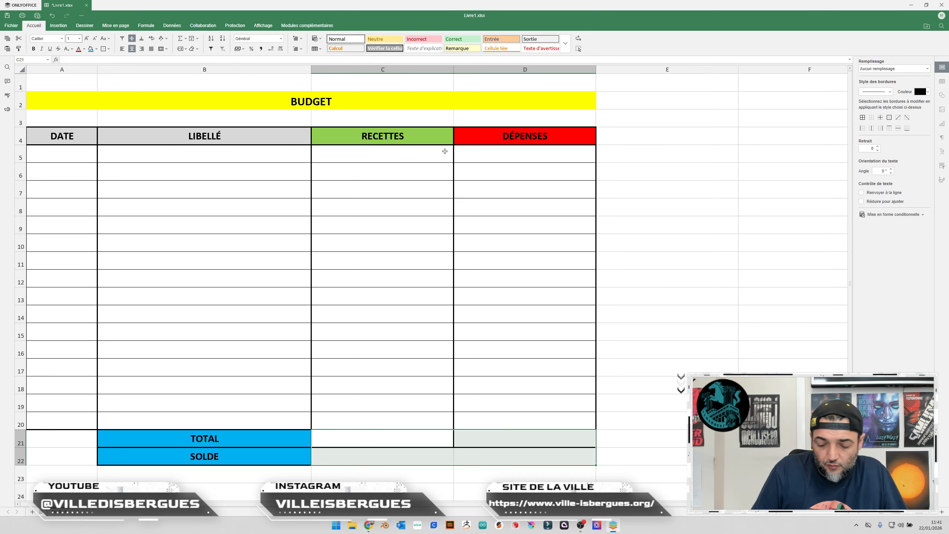
type("16")
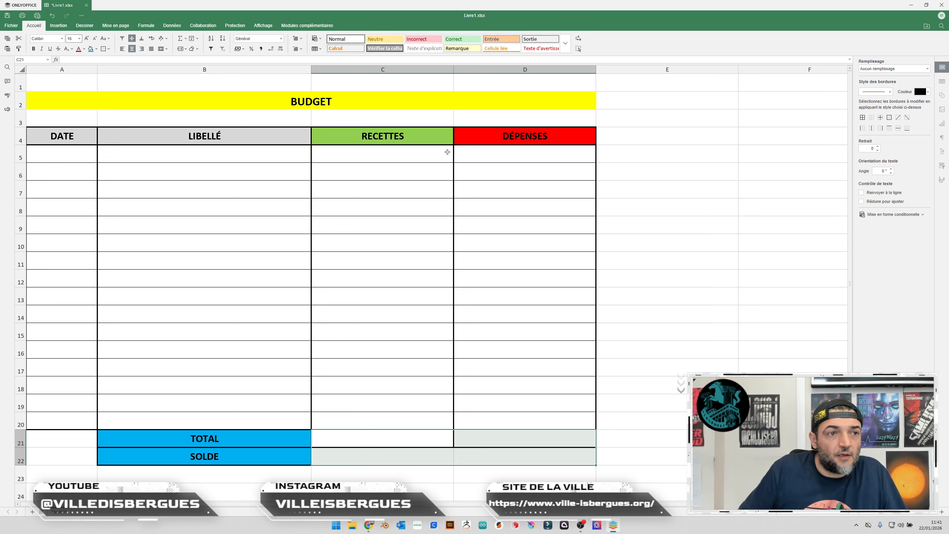
key("Return")
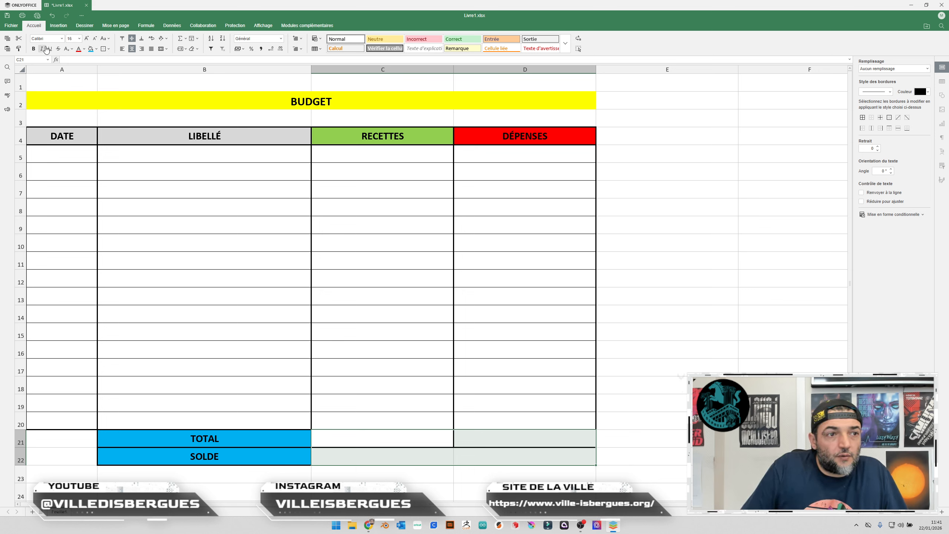
left_click(641, 439)
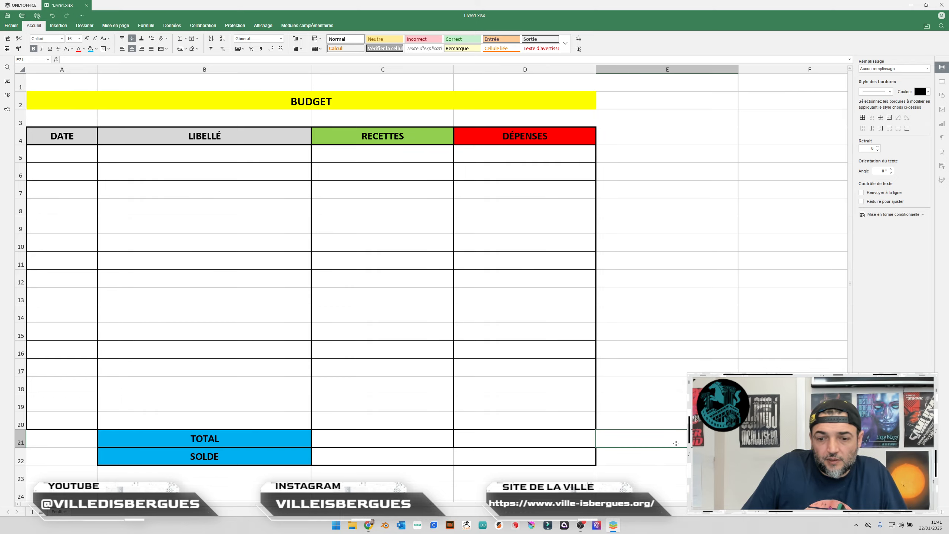
left_click(774, 337)
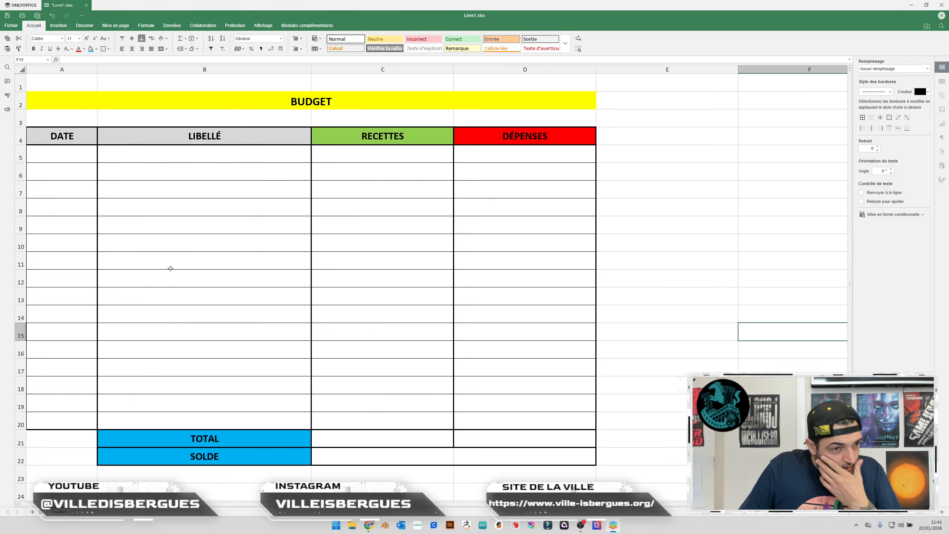
- Enter the date 01-01-2026 in A5 and apply the short date format to the DATE cells A5:A20
left_click(74, 153)
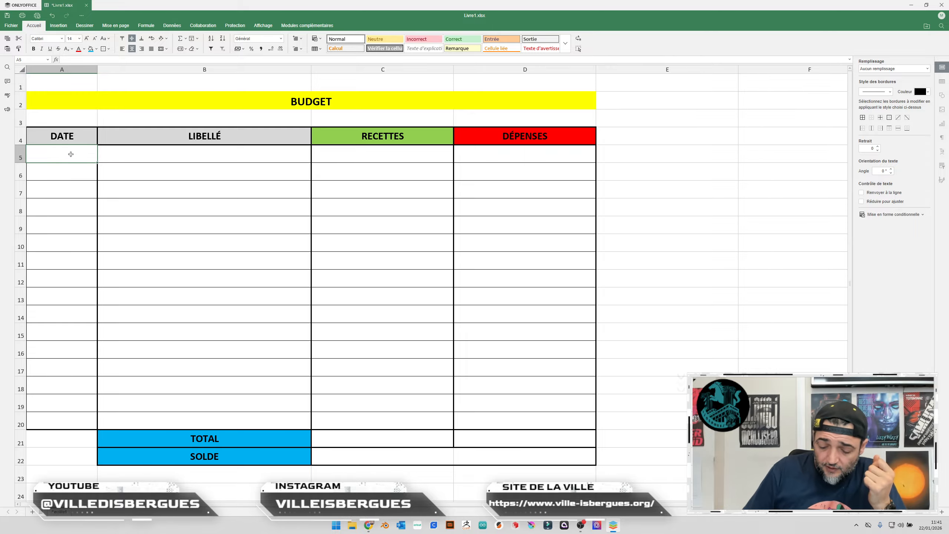
type("01")
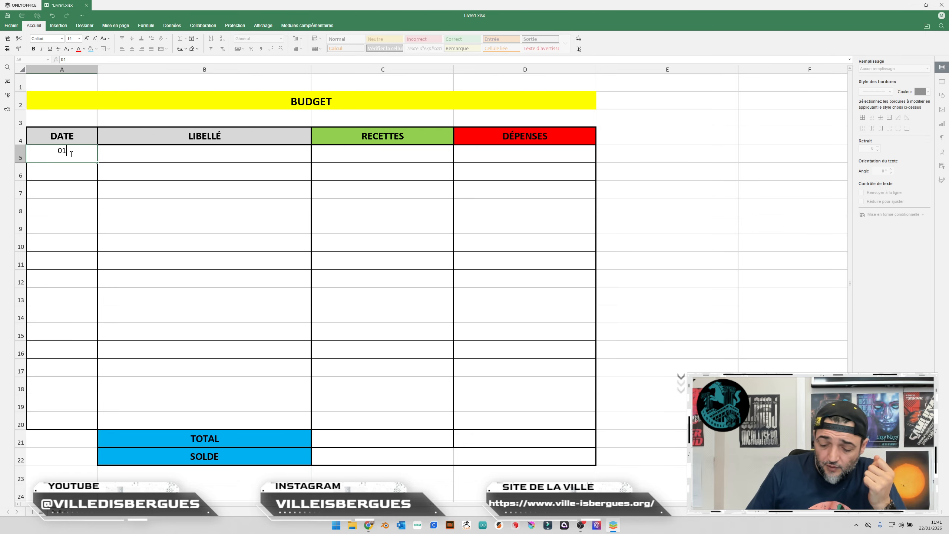
type("-01-2026")
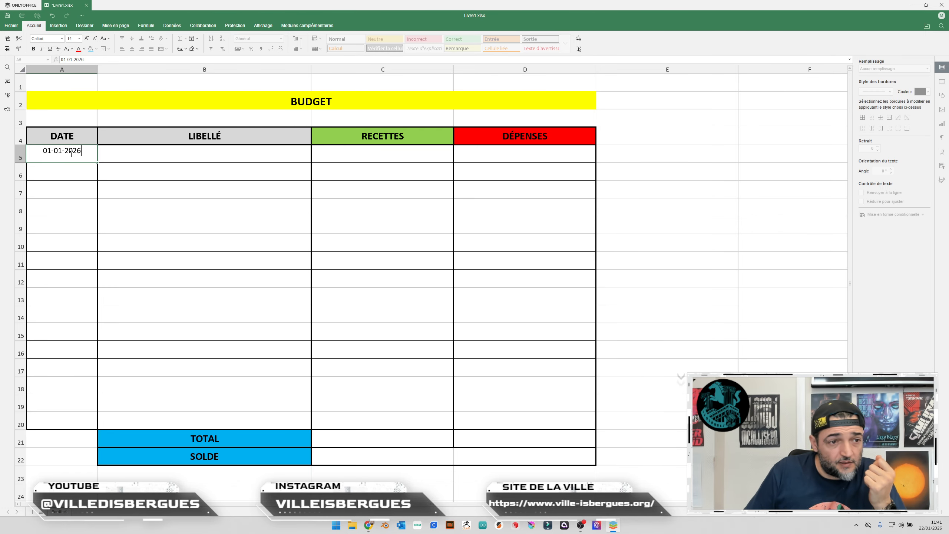
left_click_drag(71, 154, 69, 424)
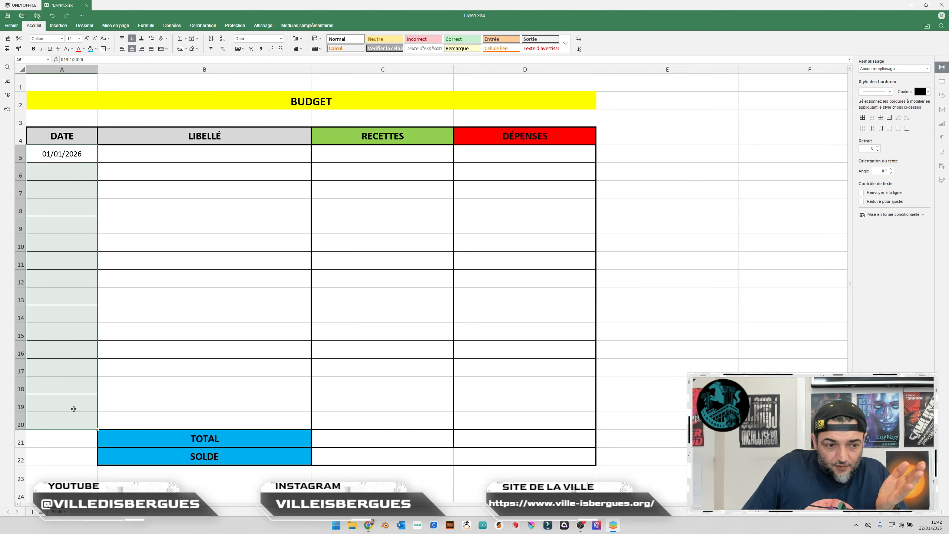
right_click(67, 155)
mouse_move(89, 287)
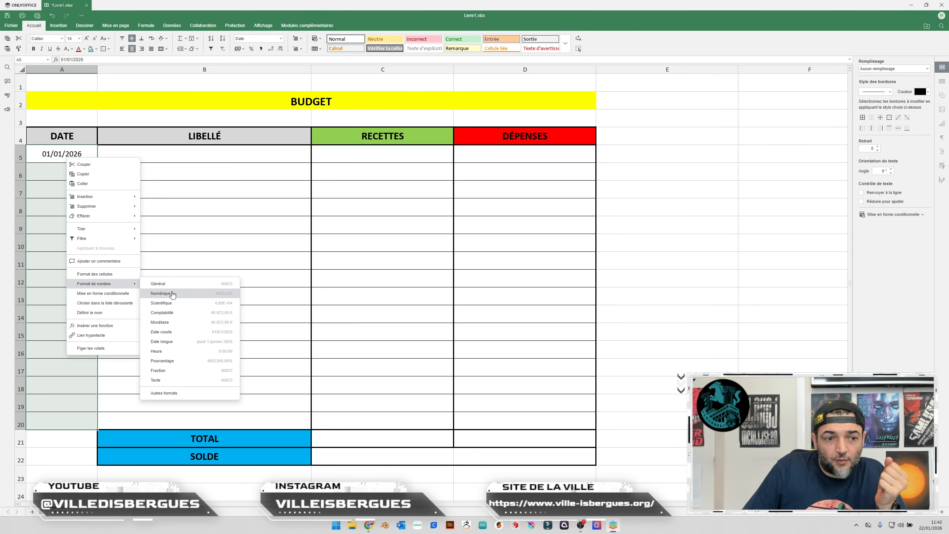
left_click(168, 331)
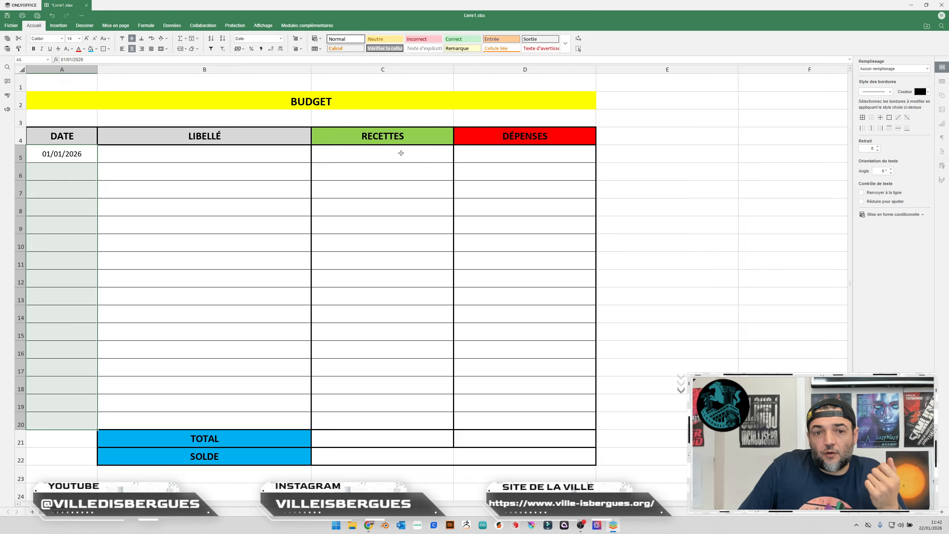
- Enter SALAIRE as the label in B5 and 1000 as its RECETTES amount in C5
left_click(363, 156)
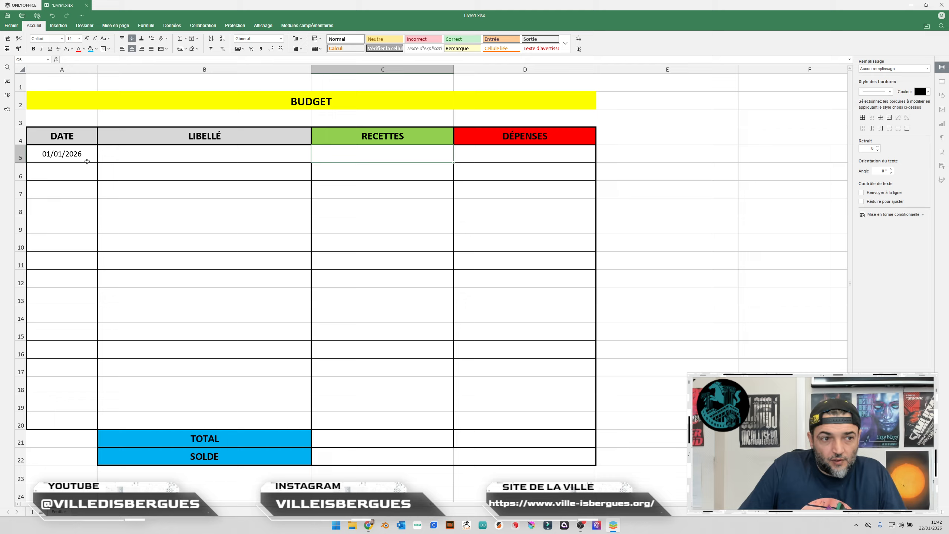
left_click(208, 157)
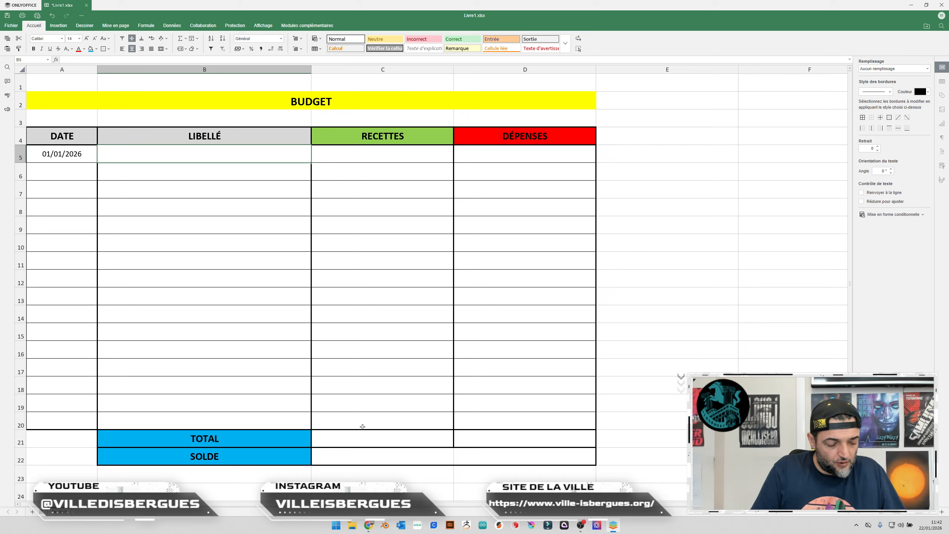
type("S")
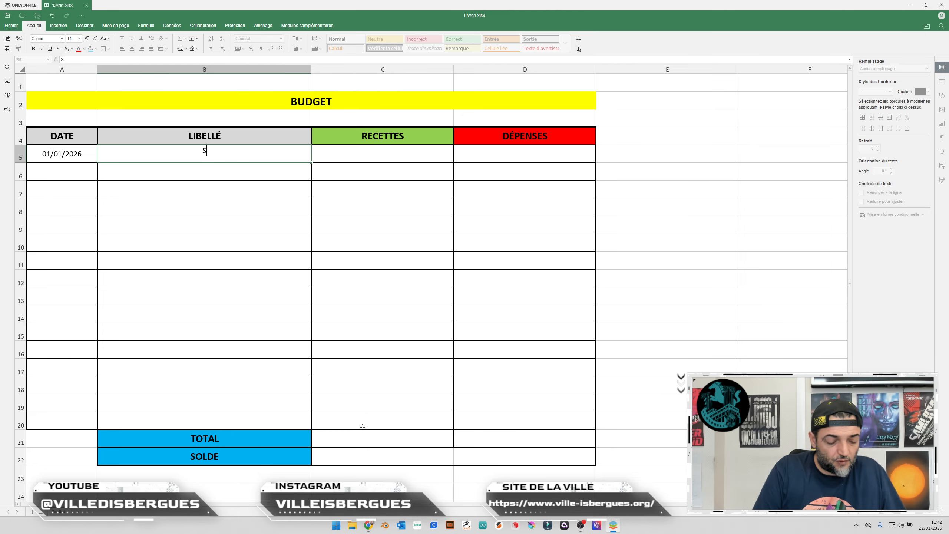
type("ALAIRE")
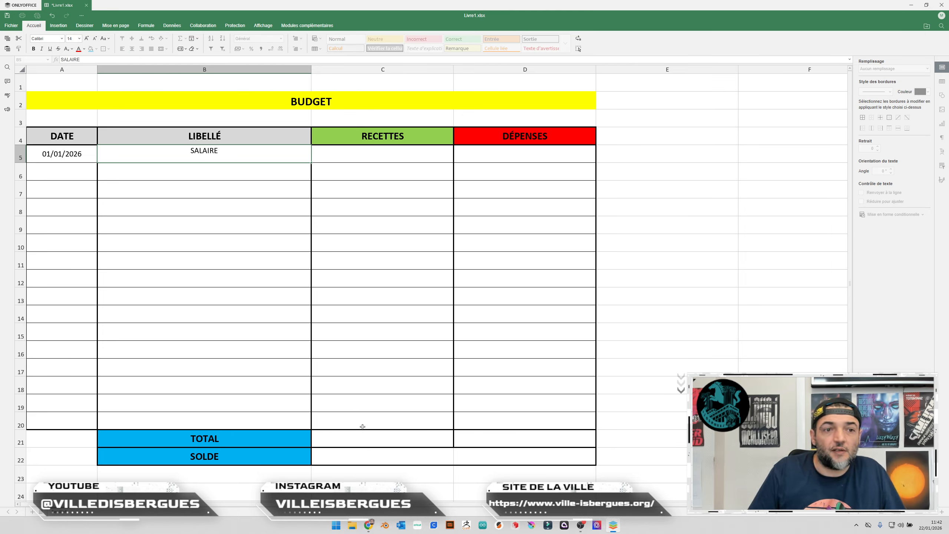
key("Tab")
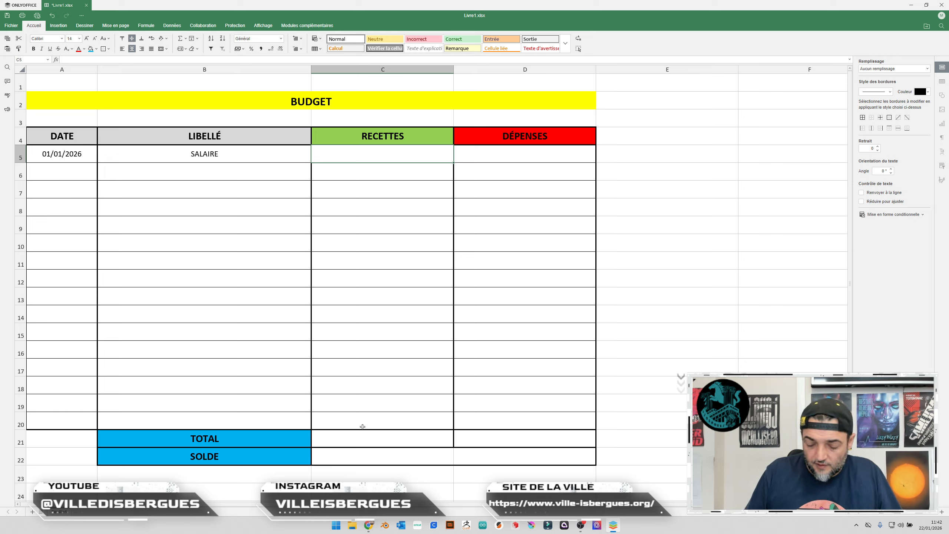
type("1000")
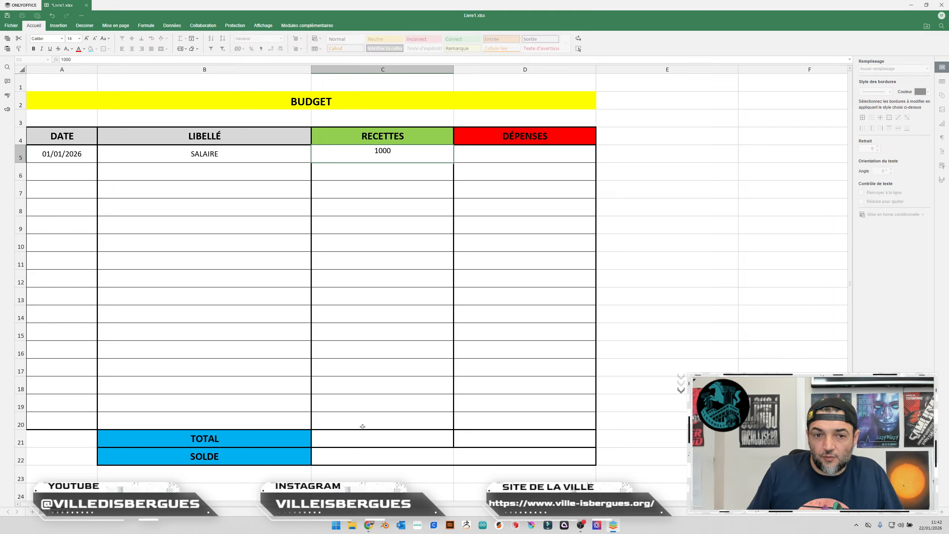
key("Return")
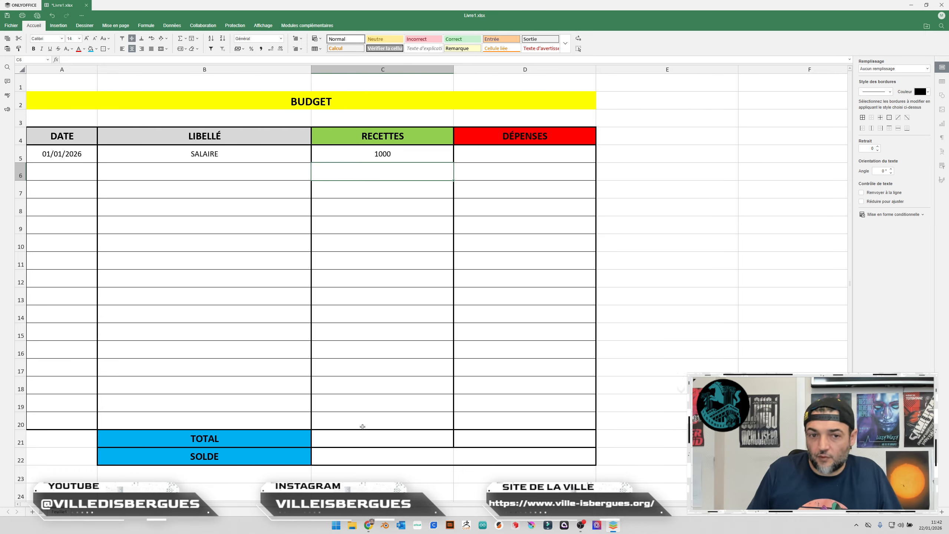
- Apply the Monétaire number format to the RECETTES and DÉPENSES amounts, including the TOTAL and SOLDE rows (C5:D22)
left_click(411, 153)
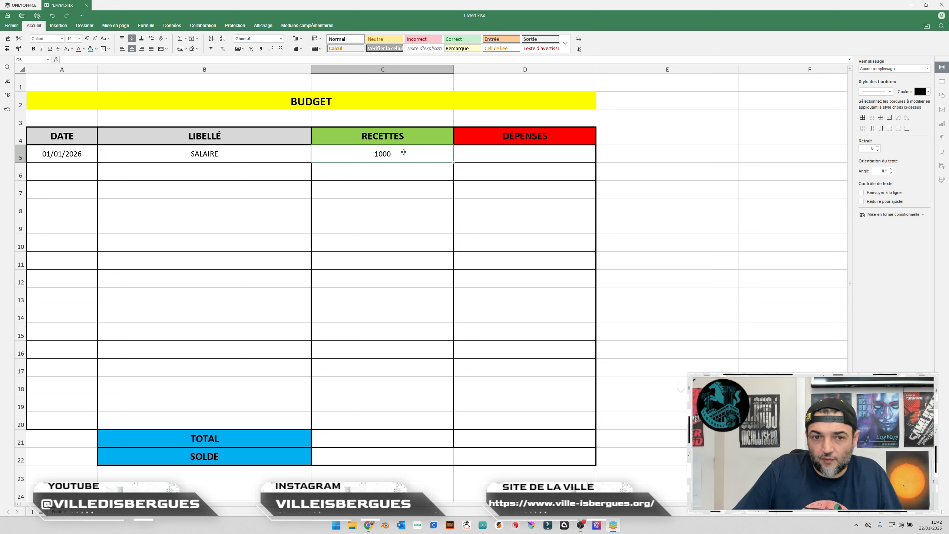
mouse_move(412, 154)
left_mouse_down()
mouse_move(504, 166)
mouse_move(511, 416)
left_mouse_up()
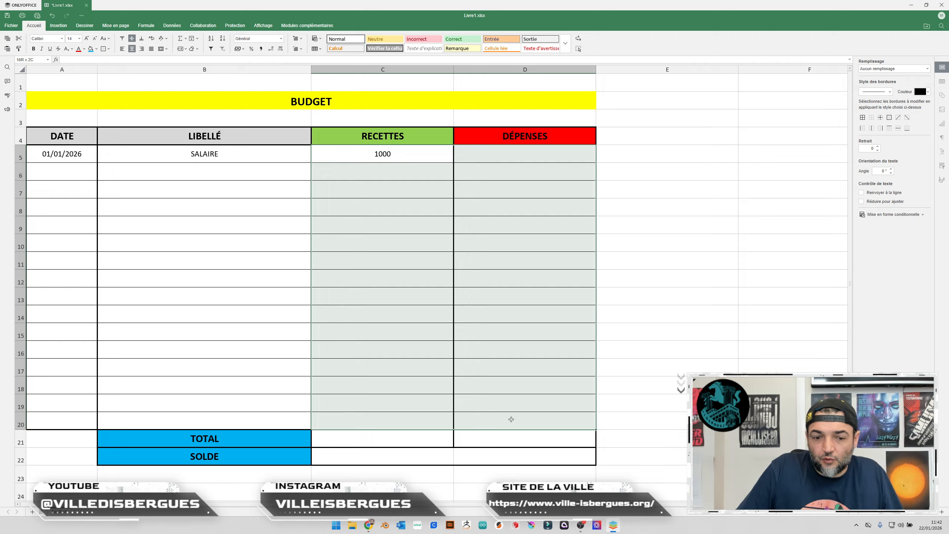
left_click_drag(511, 421, 512, 449)
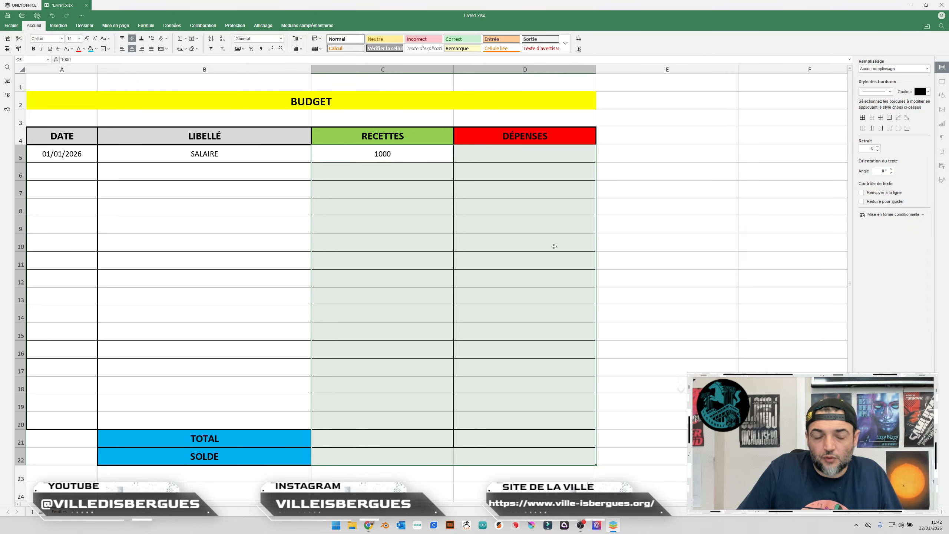
right_click(399, 184)
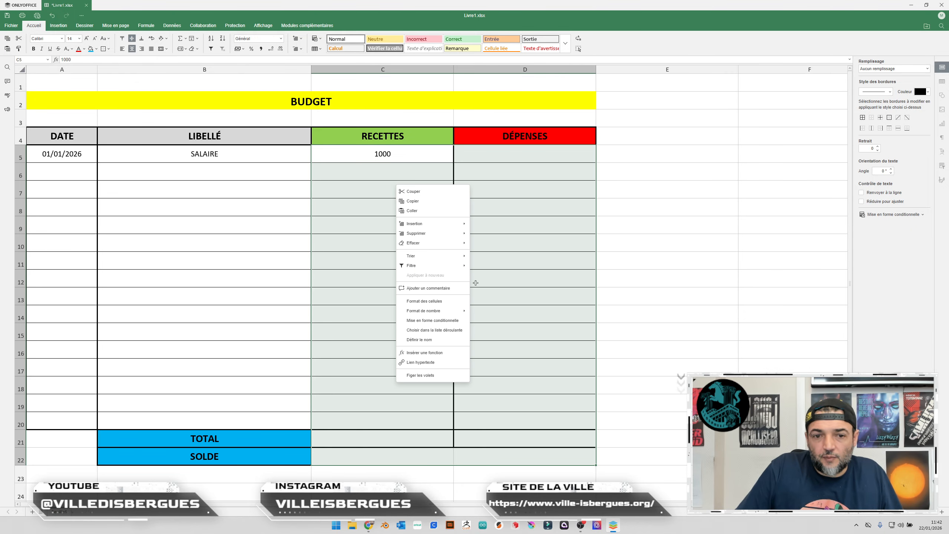
right_click(371, 195)
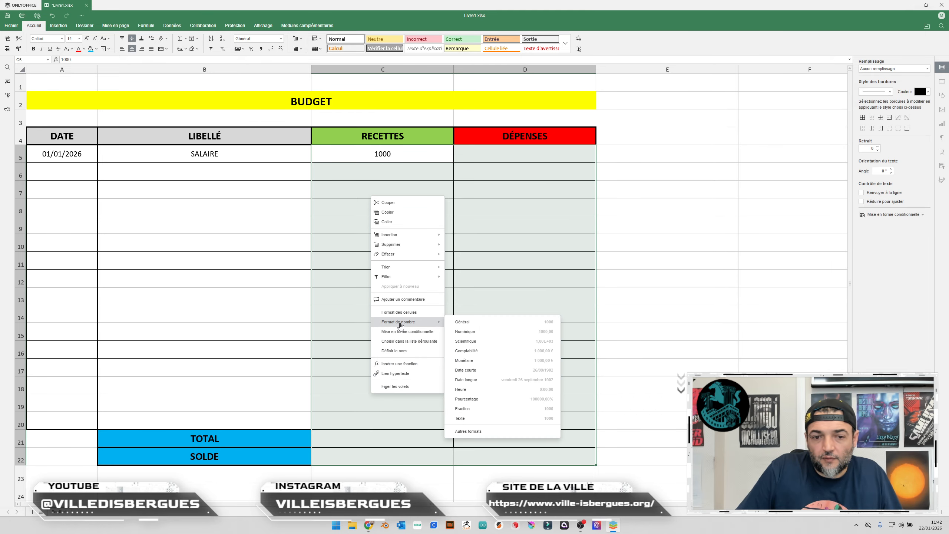
mouse_move(413, 322)
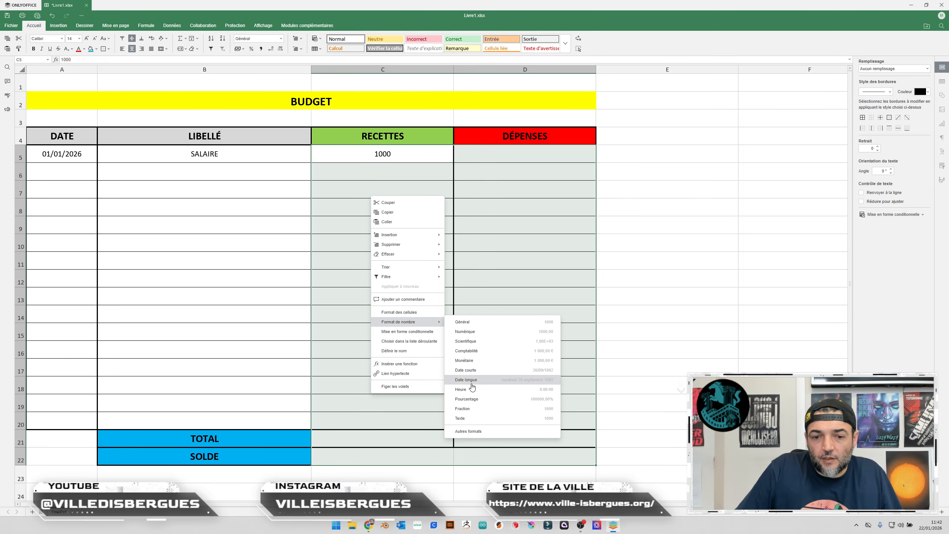
left_click(474, 365)
left_click(667, 350)
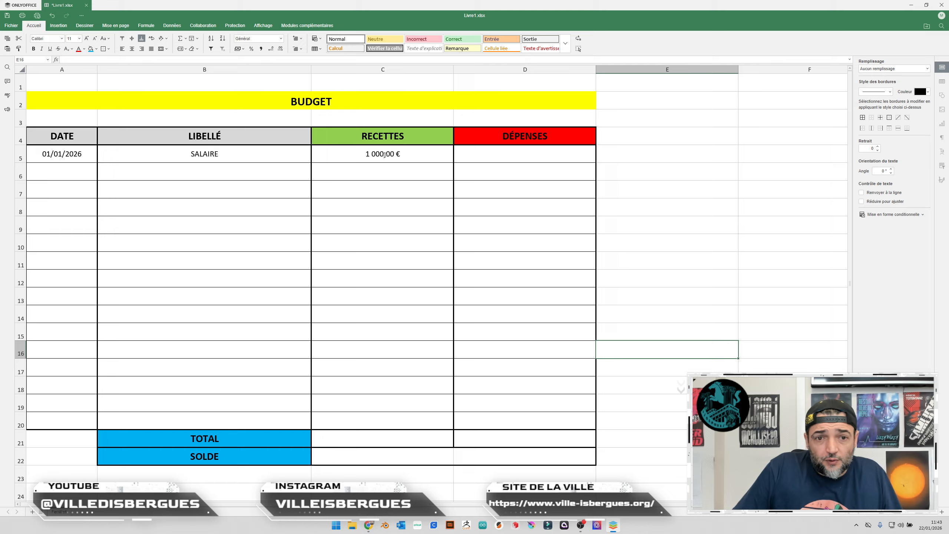
- Enter the date 03-01-2026 in A6 and EDF as its label in B6
left_click(56, 170)
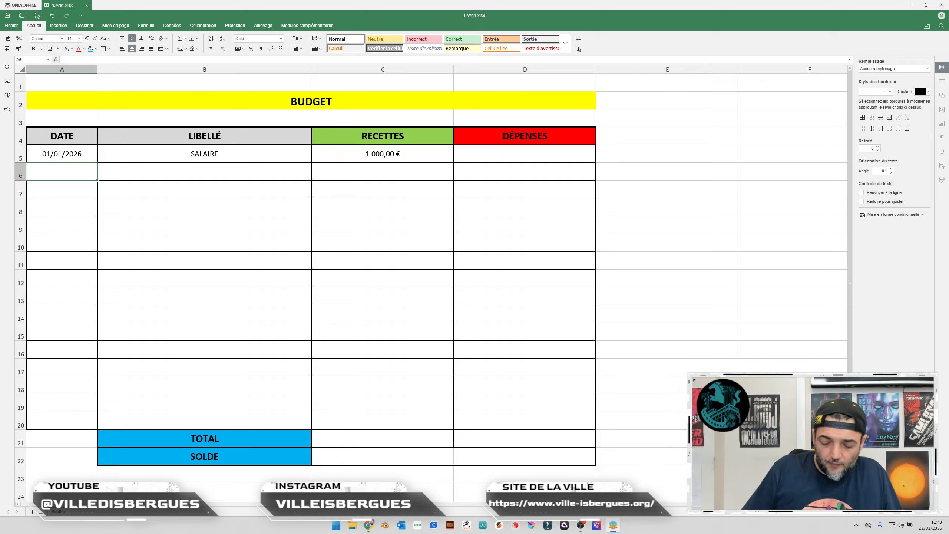
type("03-01-2026")
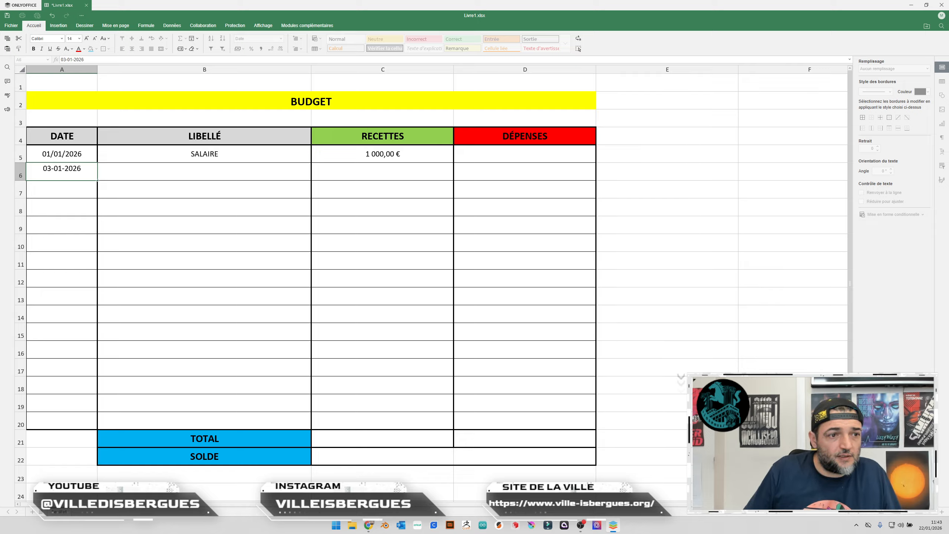
key("Return")
left_click(205, 171)
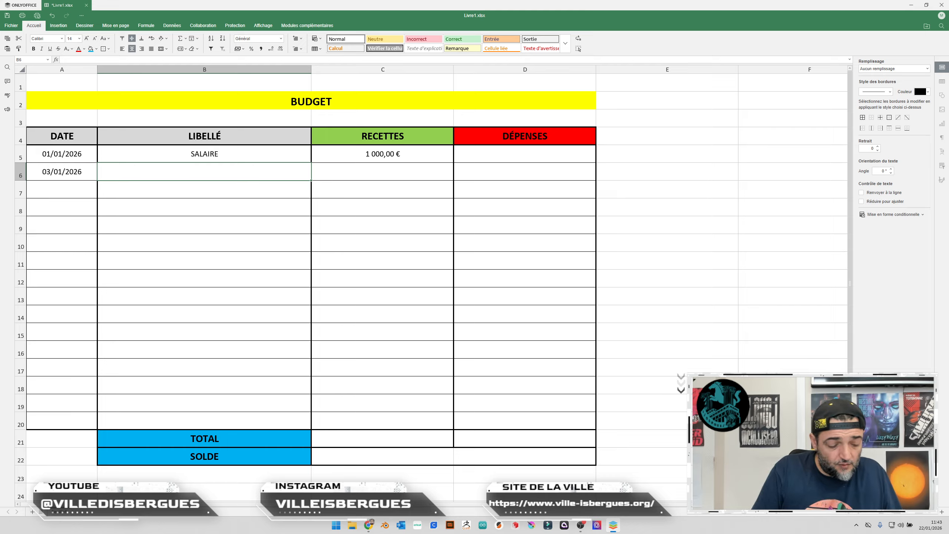
type("EDF")
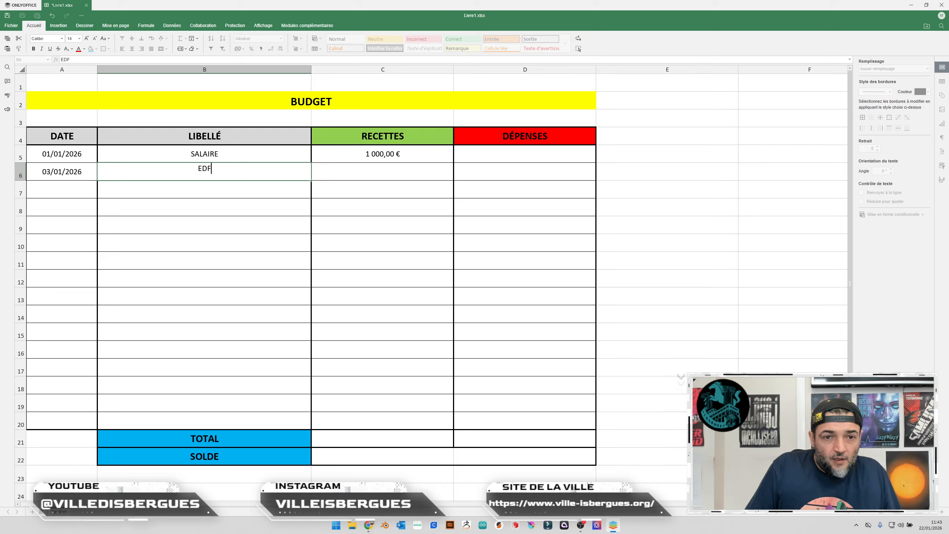
key("Tab")
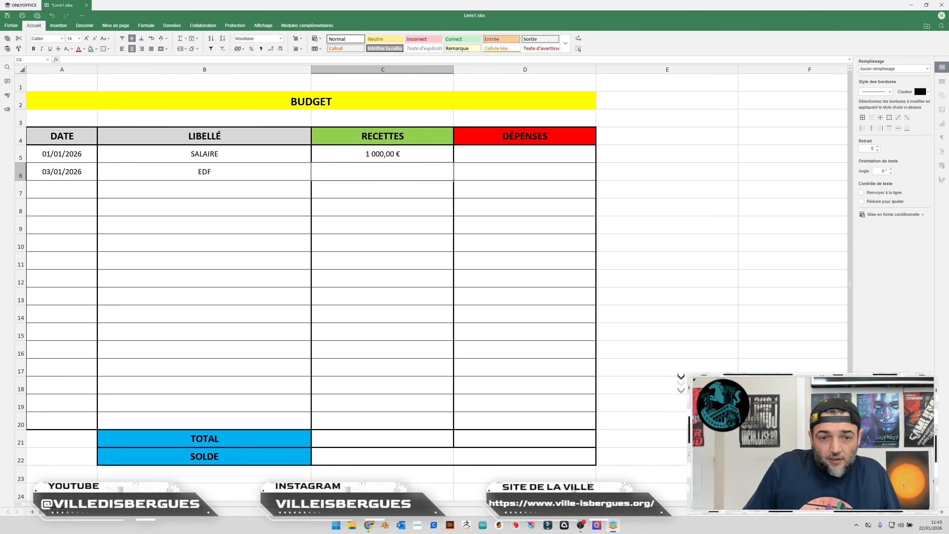
- Enter 200 as the DÉPENSES amount for EDF in D6
key("Tab")
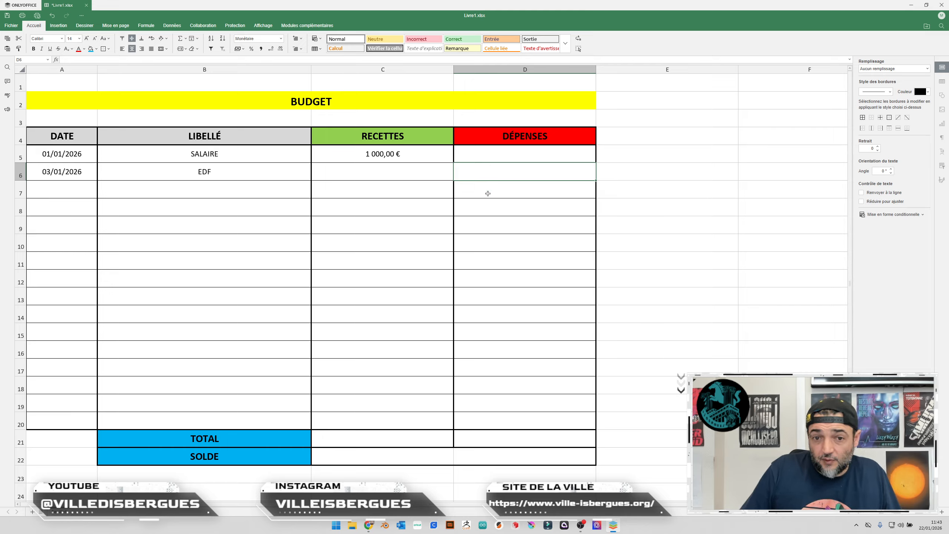
left_click(428, 176)
left_click(486, 177)
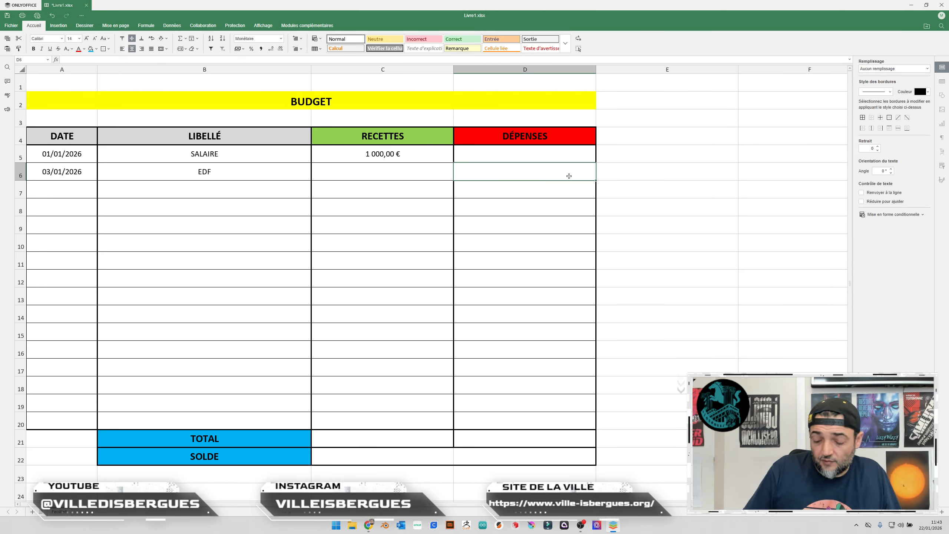
type("200")
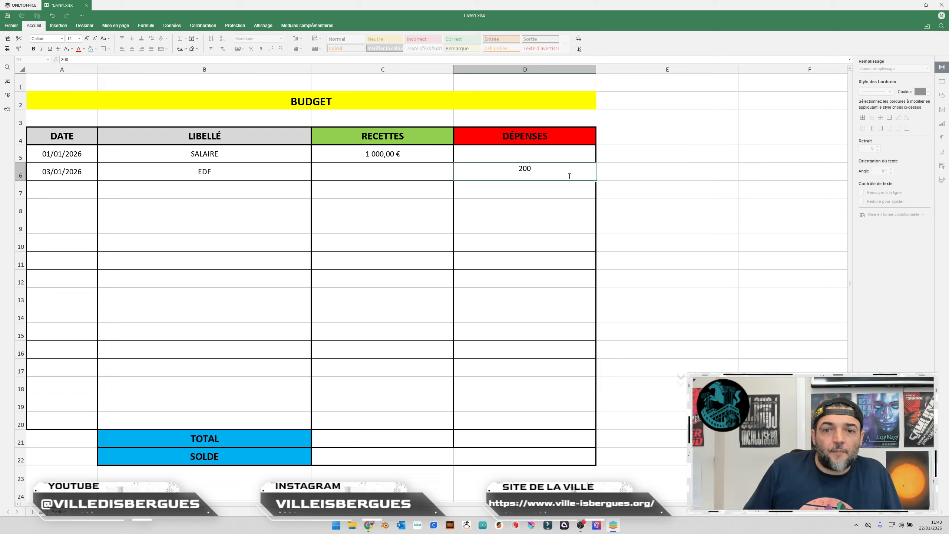
key("Return")
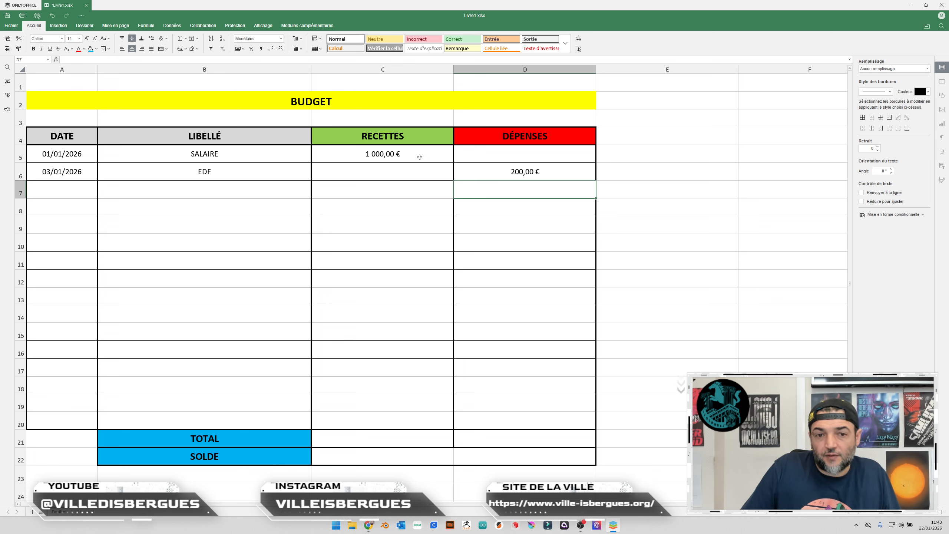
left_click(770, 248)
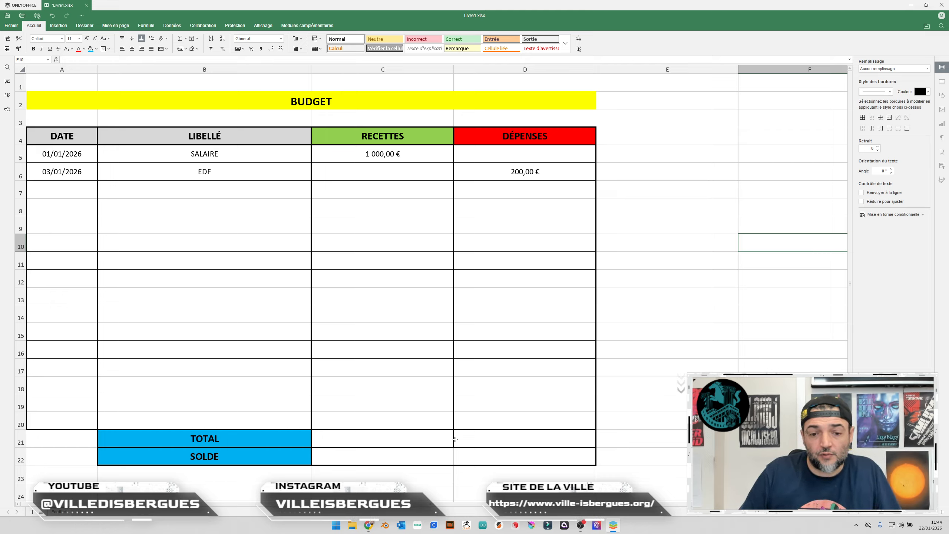
- Total the RECETTES column in C21 with the formula =SOMME(C5:C20)
left_click(376, 440)
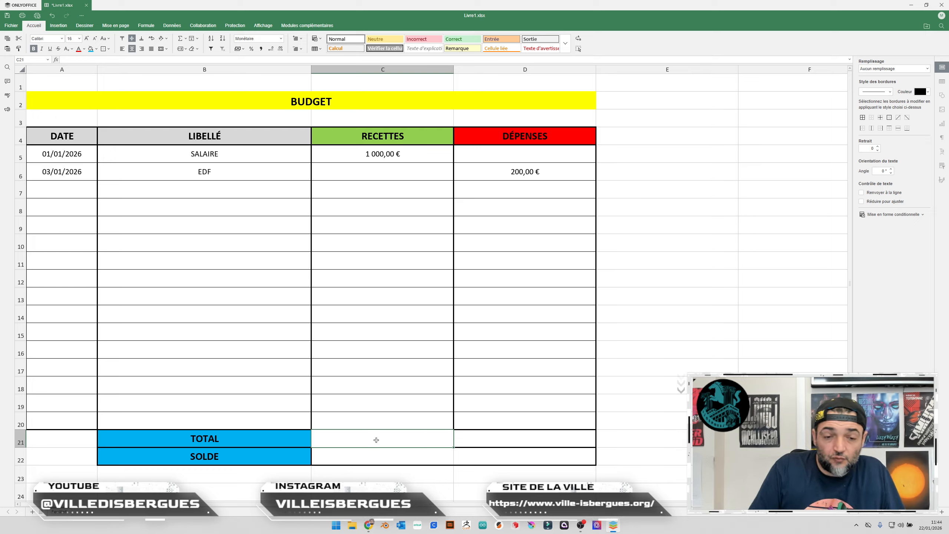
type("=")
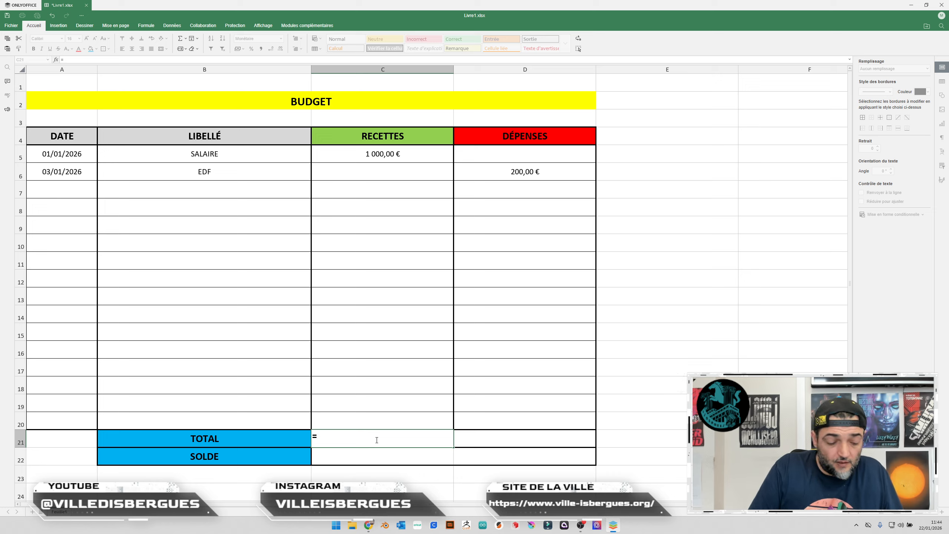
type("somm")
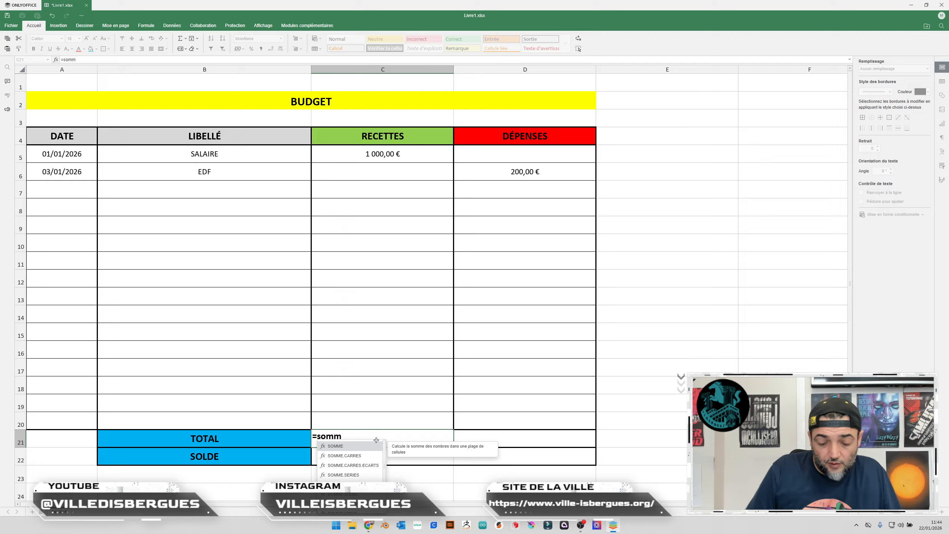
key("Tab")
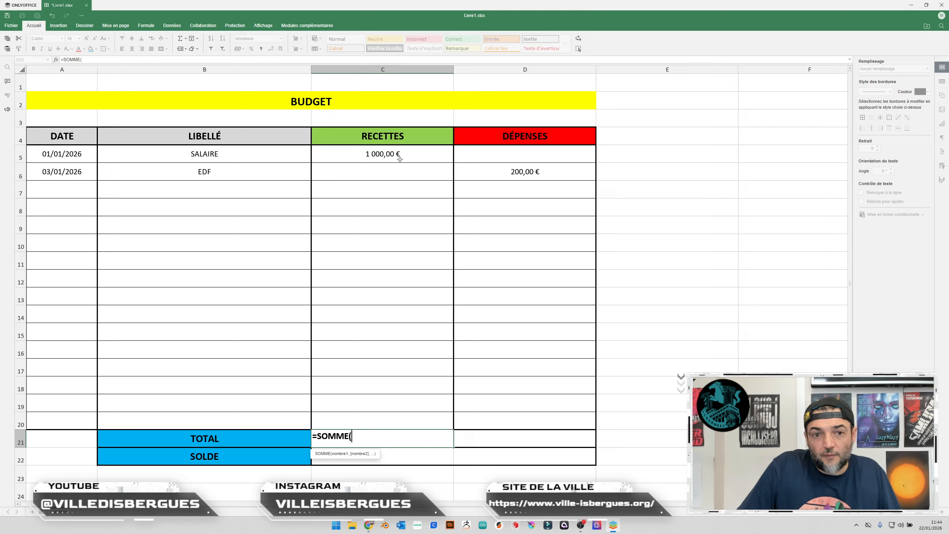
left_click(418, 153)
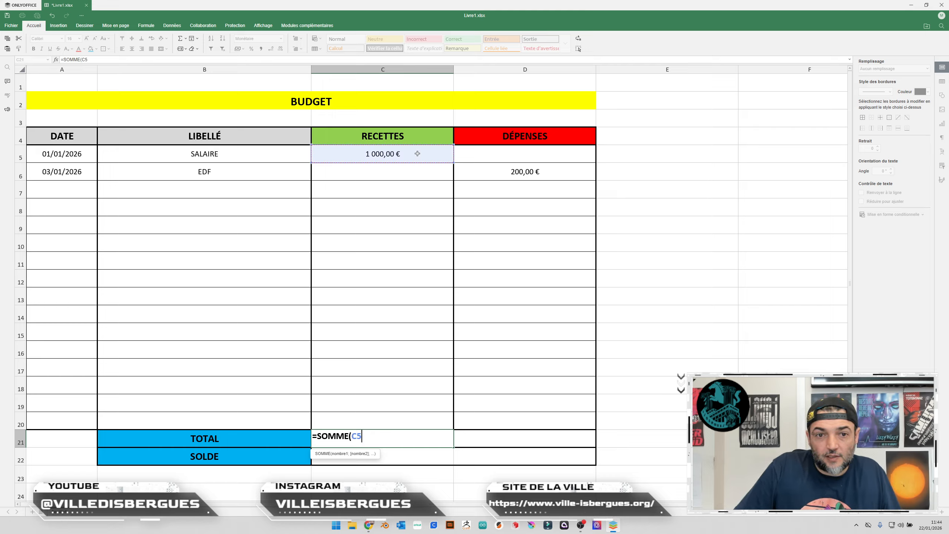
left_click_drag(419, 153, 405, 415)
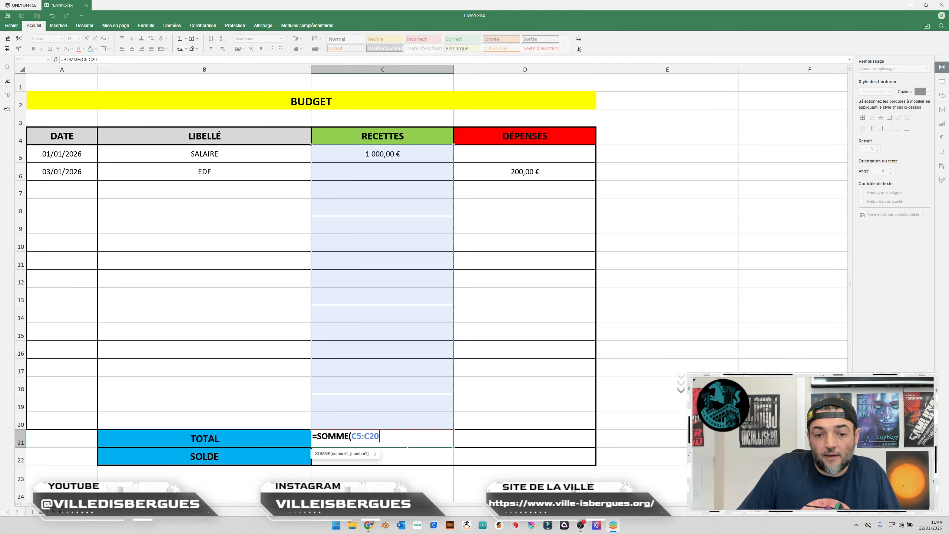
type(")")
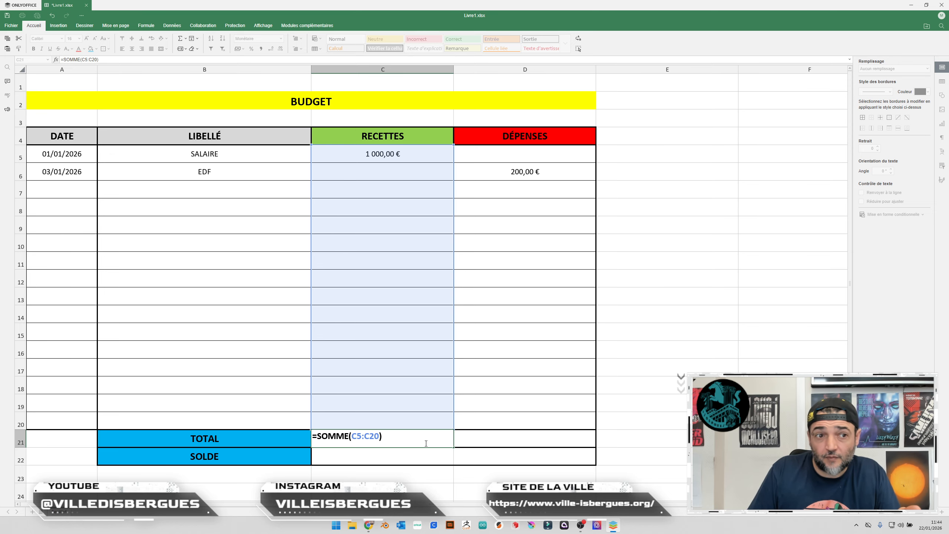
key("Return")
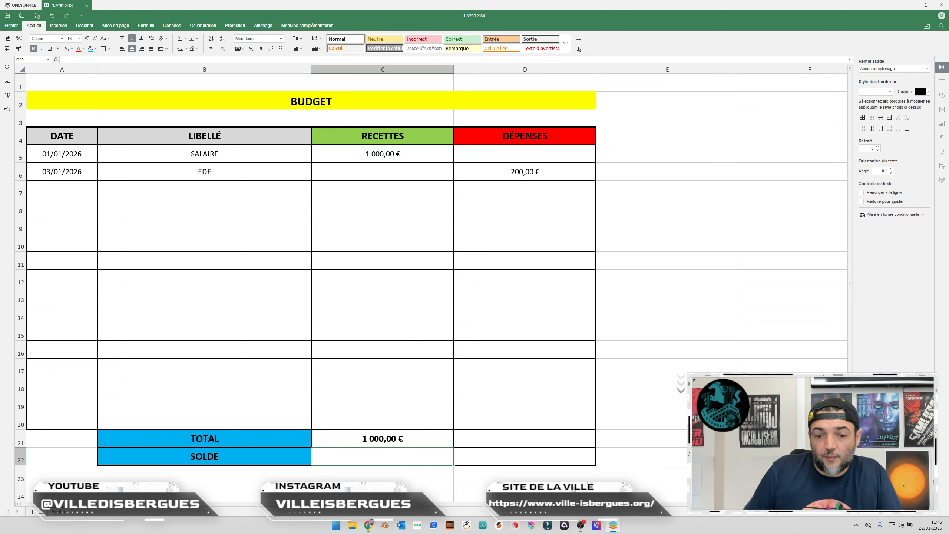
- Total the DÉPENSES column in D21 with the formula =SOMME(D5:D20)
left_click(527, 435)
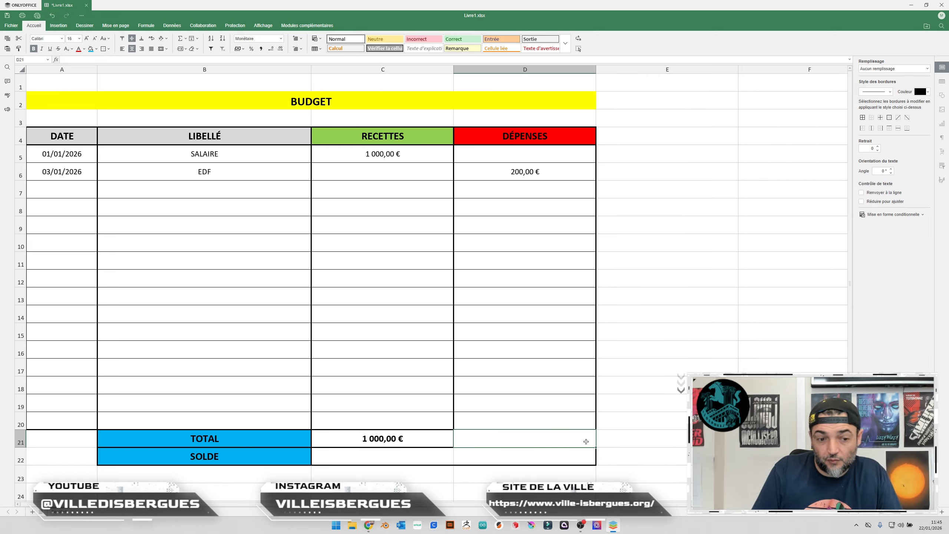
type("=somm")
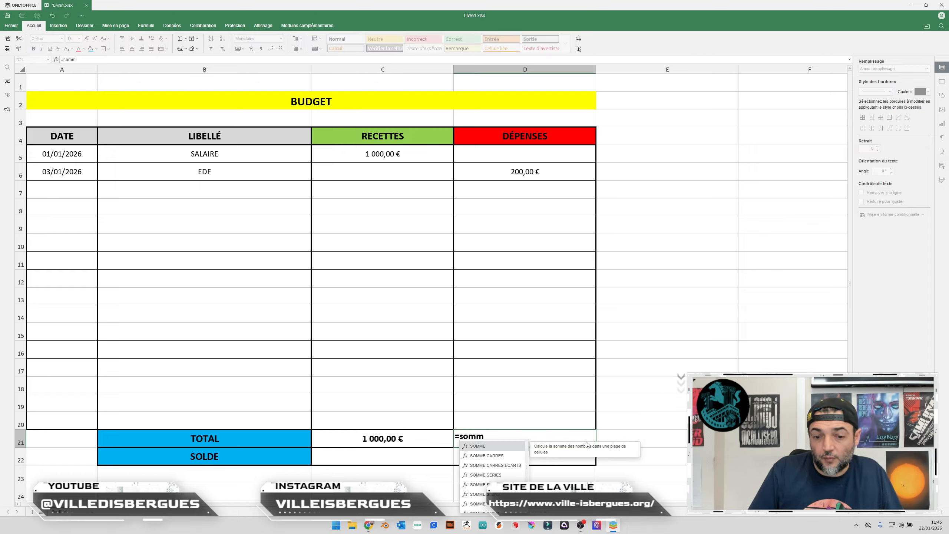
key("Tab")
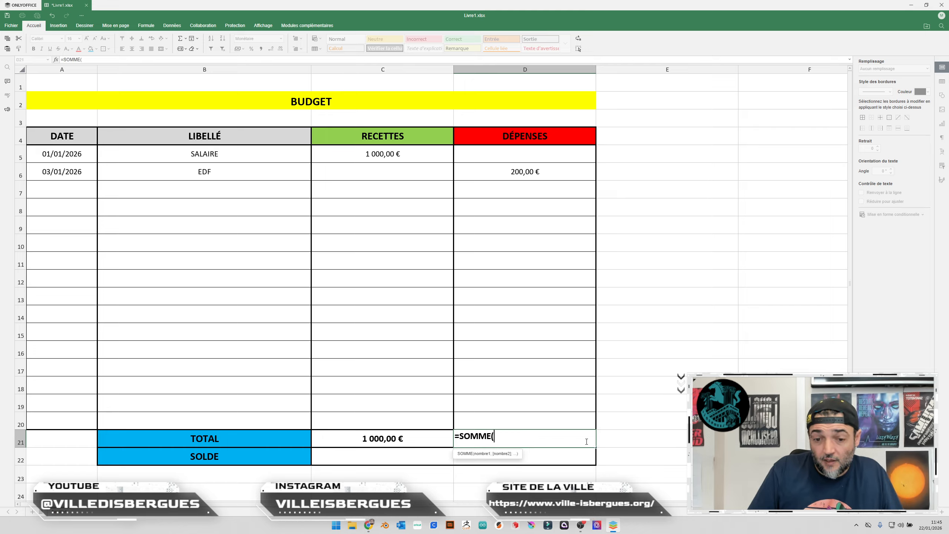
left_click_drag(530, 152, 517, 425)
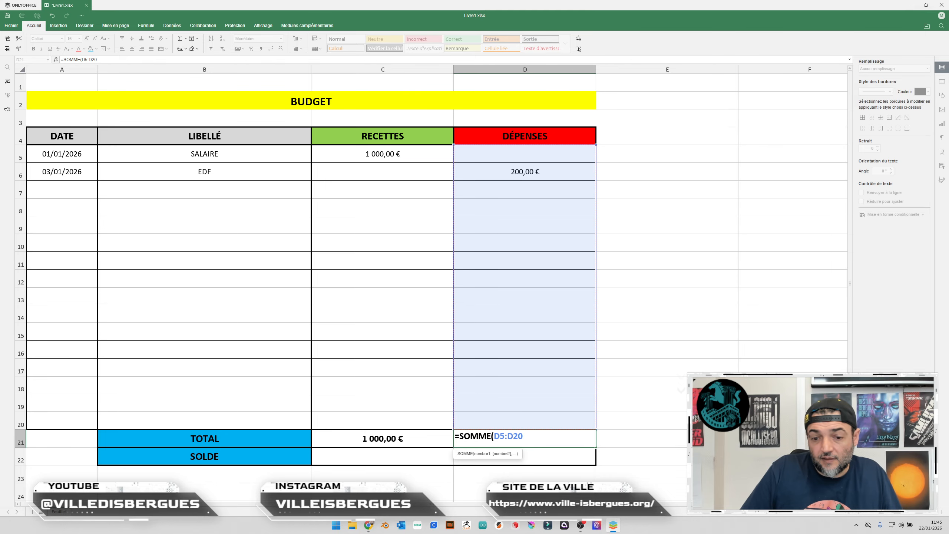
type(")")
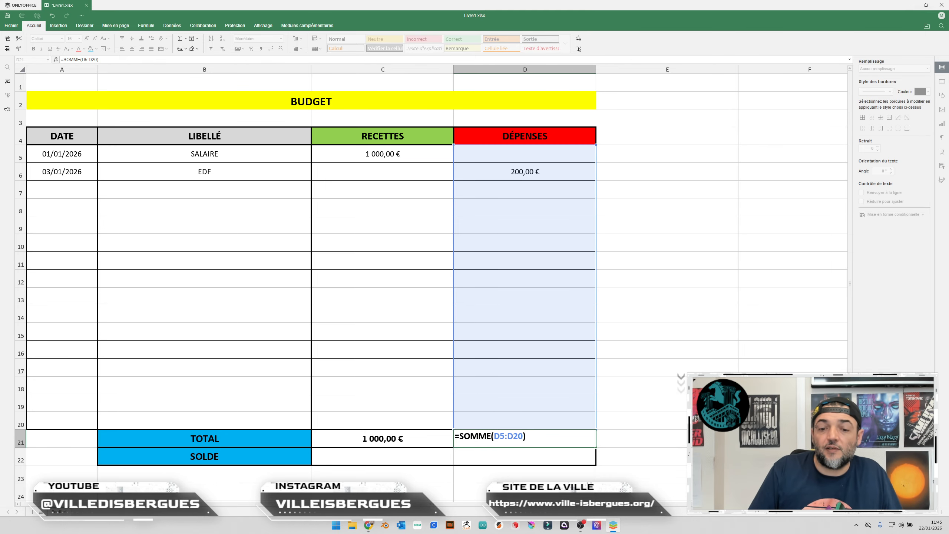
key("Return")
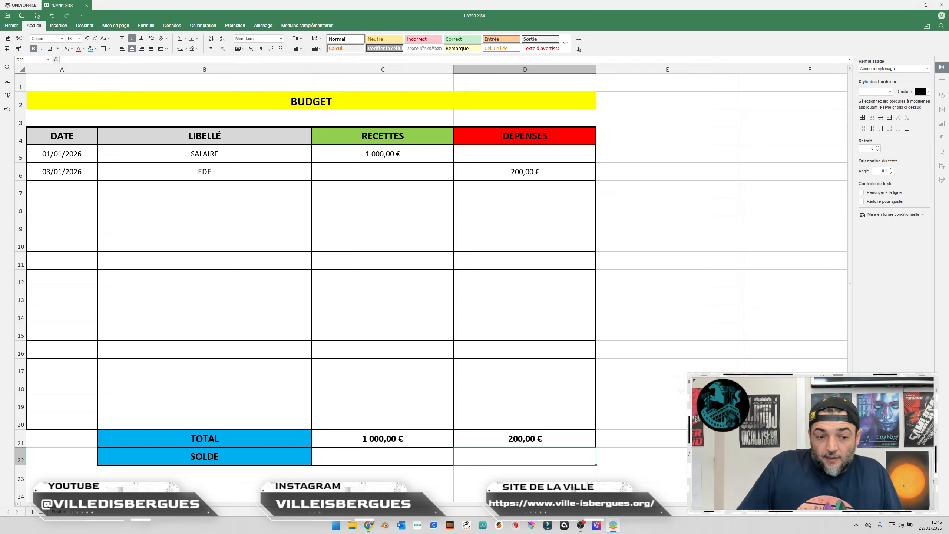
- Enter the formula =SOMME(C21-D21) in the SOLDE cell C22 to subtract total expenses from total income
left_click(407, 459)
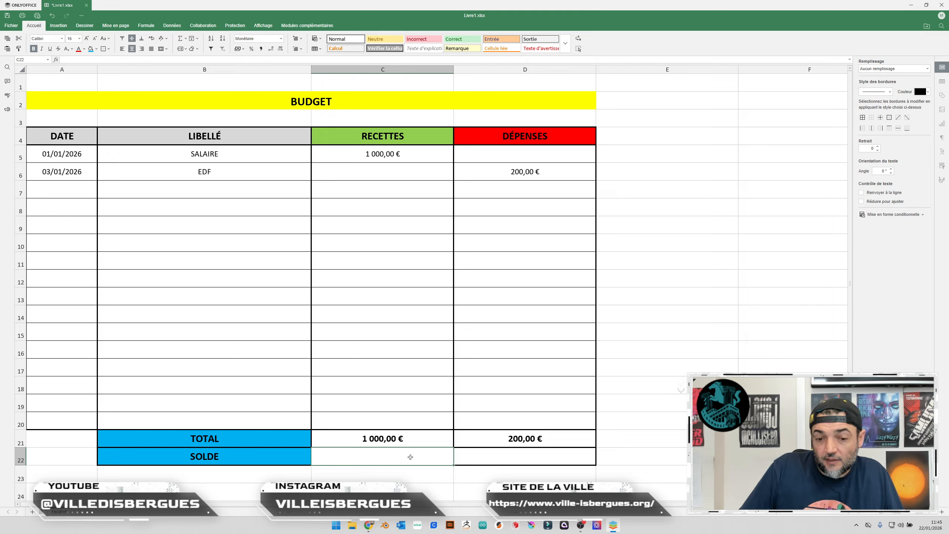
left_click(470, 474)
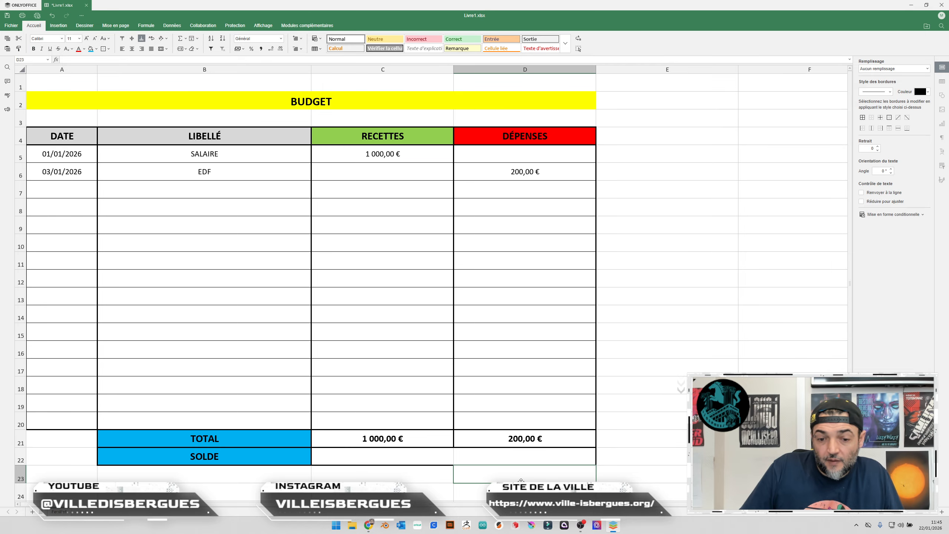
left_click(415, 454)
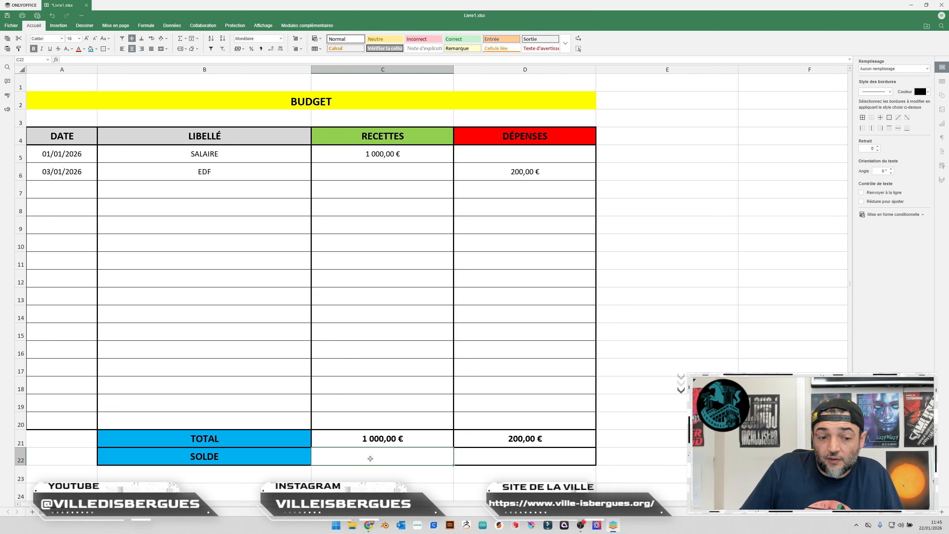
type("=SOMME(")
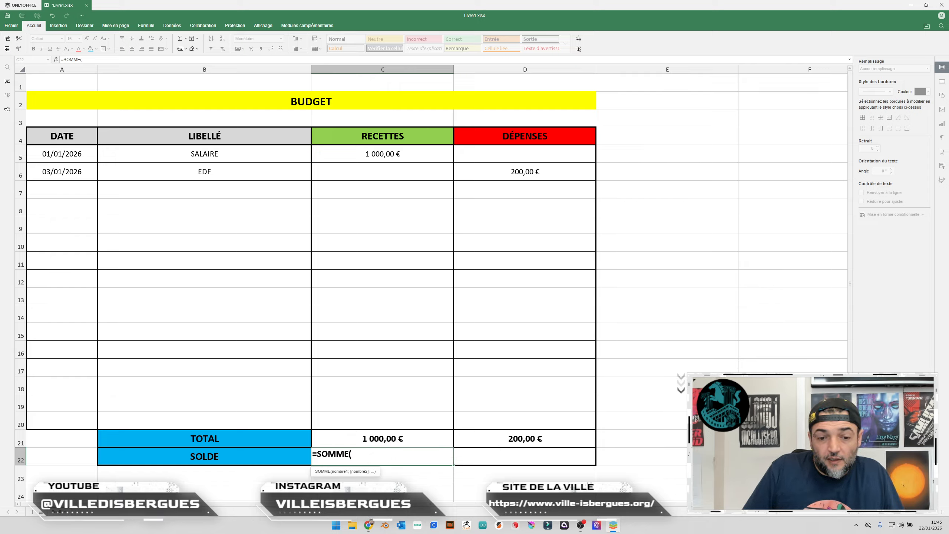
left_click(414, 441)
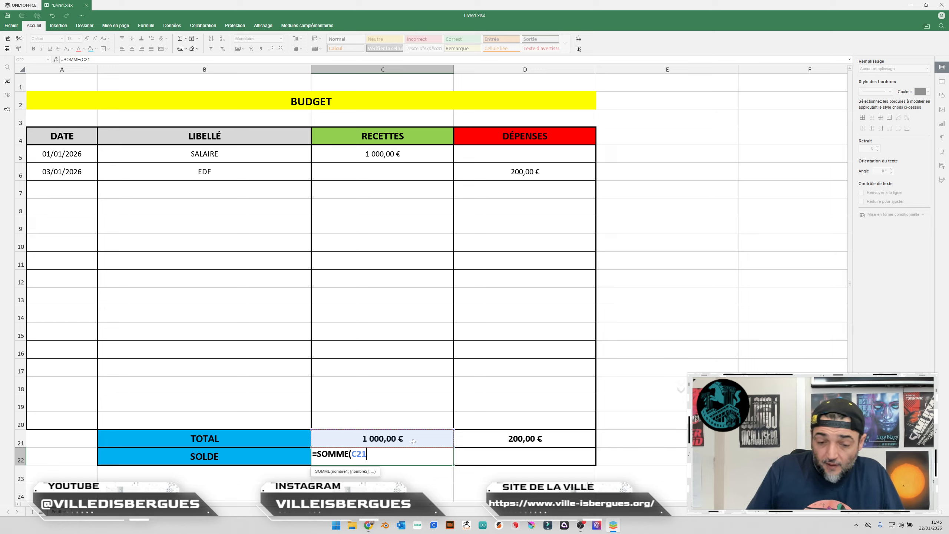
type("-")
left_click(532, 438)
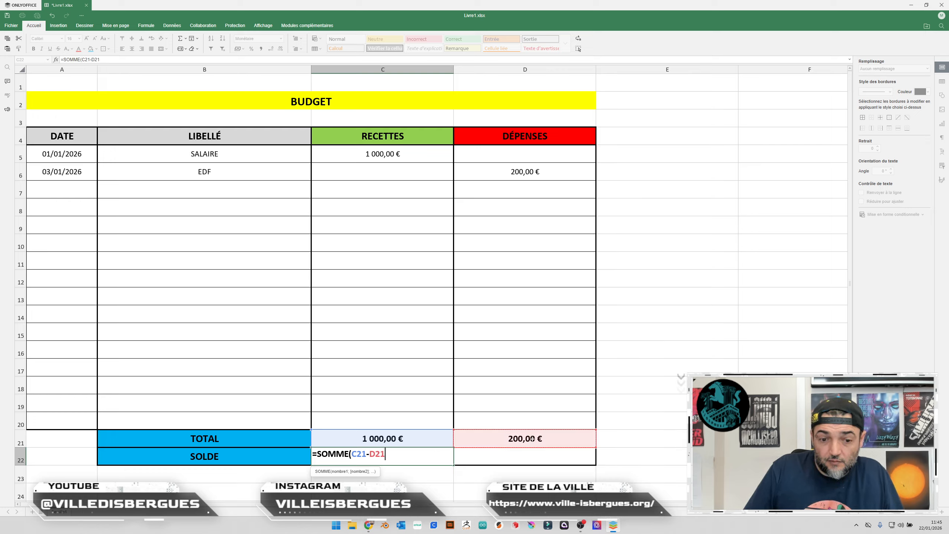
type(")")
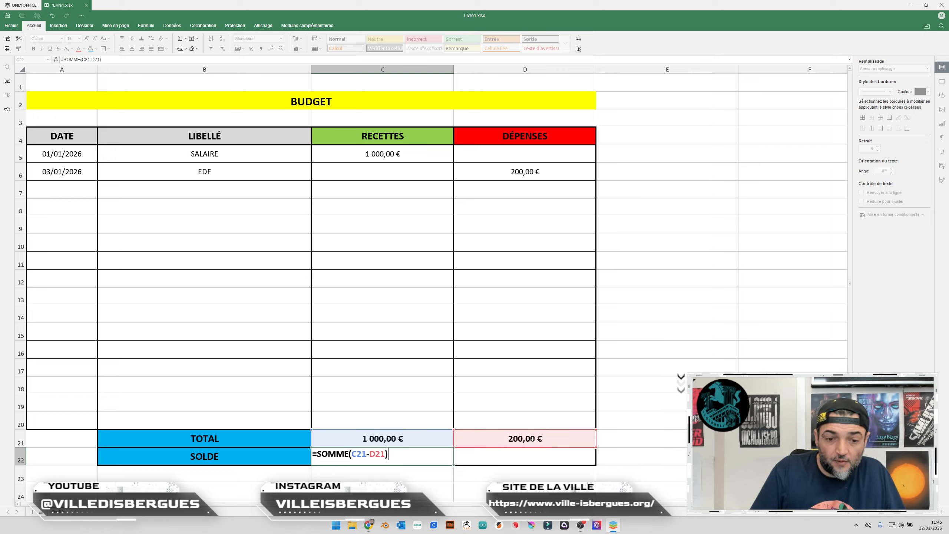